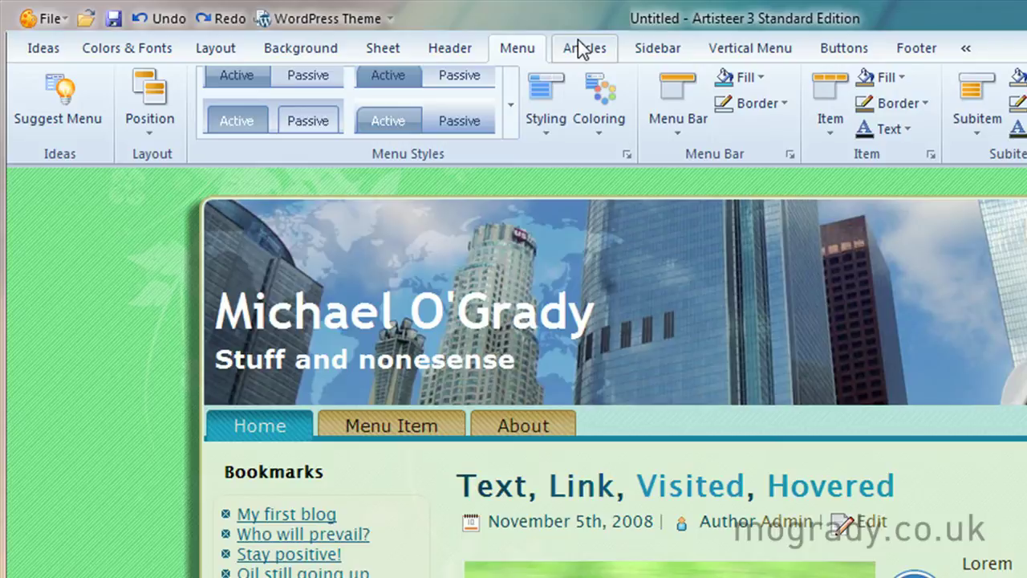
# On the Background tab, set the page's striped background fill to the light-blue theme swatch.
pyautogui.click(319, 48)
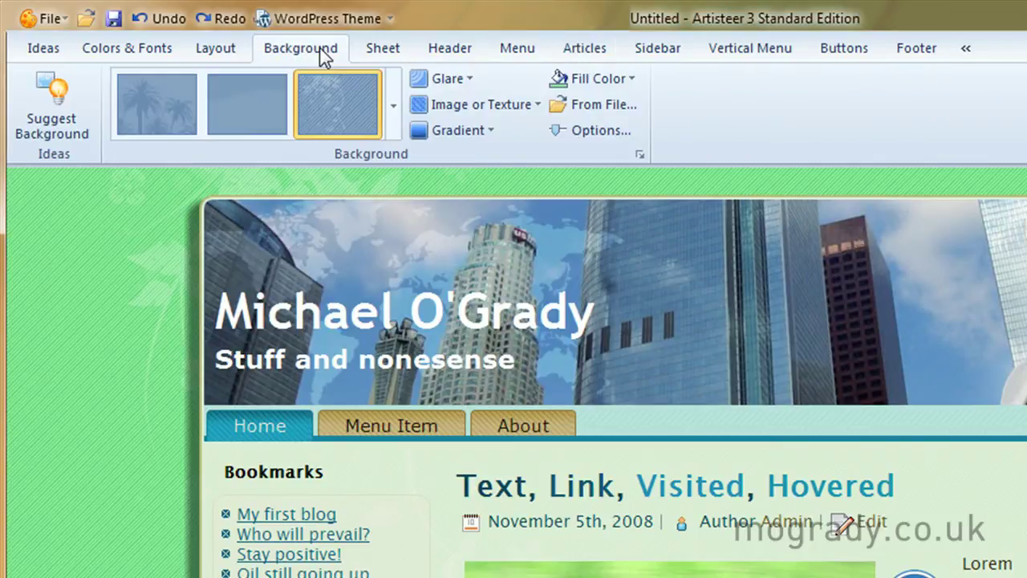
pyautogui.click(622, 77)
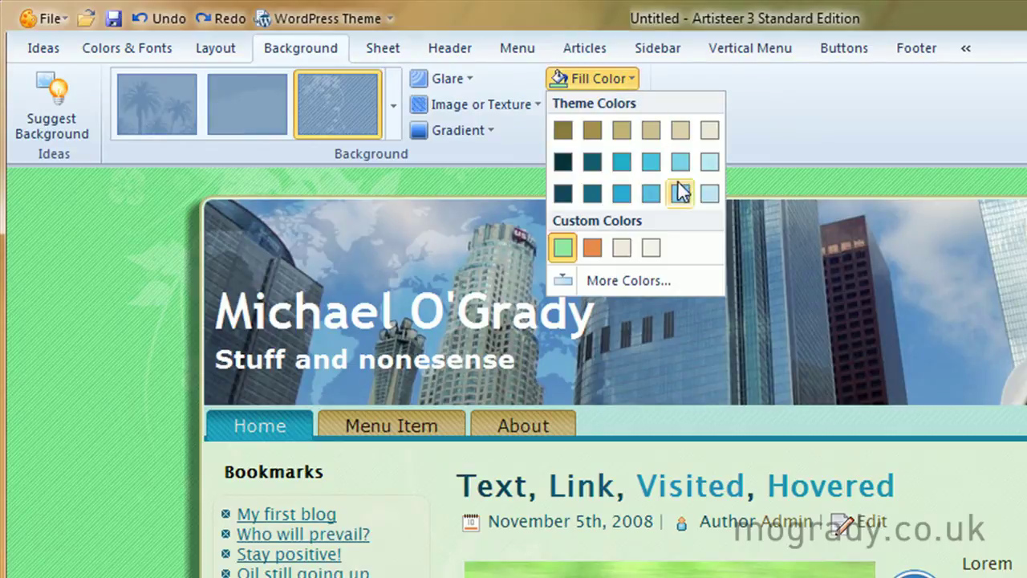
pyautogui.click(707, 193)
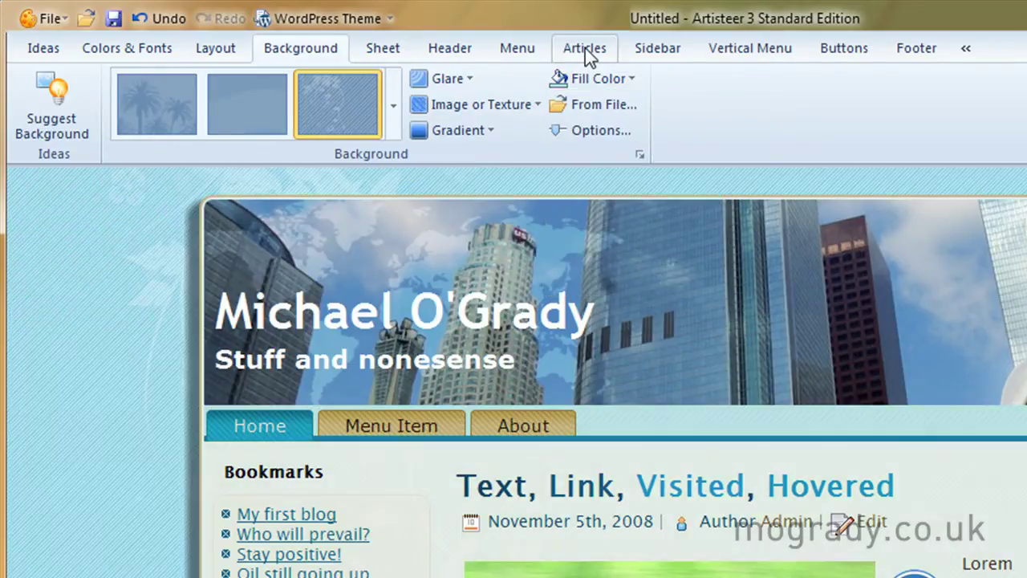
# Open the Articles settings, select the cyclist photo, and scroll through the sample posts.
pyautogui.click(584, 48)
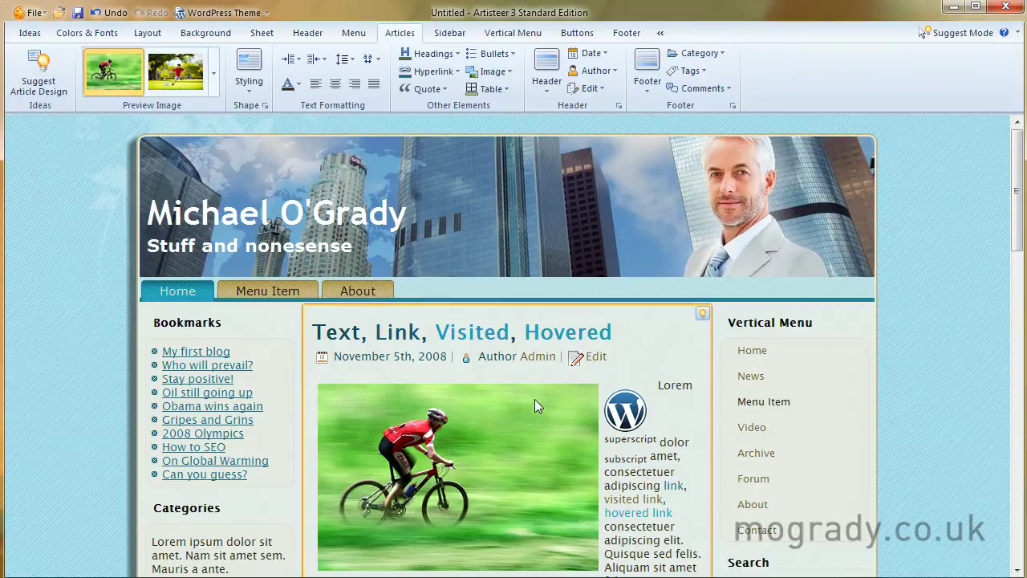
pyautogui.click(459, 430)
pyautogui.scroll(-2, 459, 430)
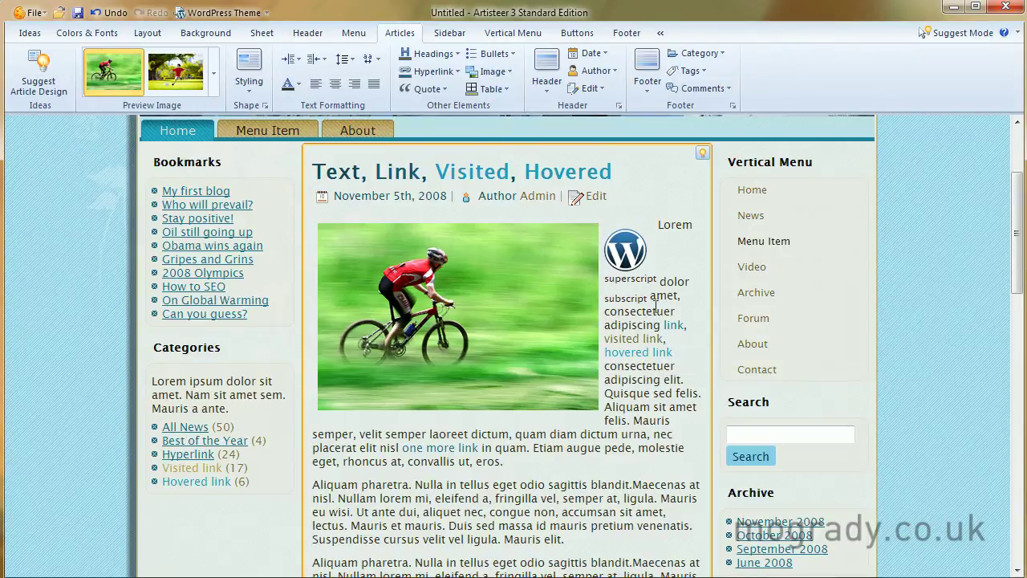
pyautogui.scroll(-3, 632, 360)
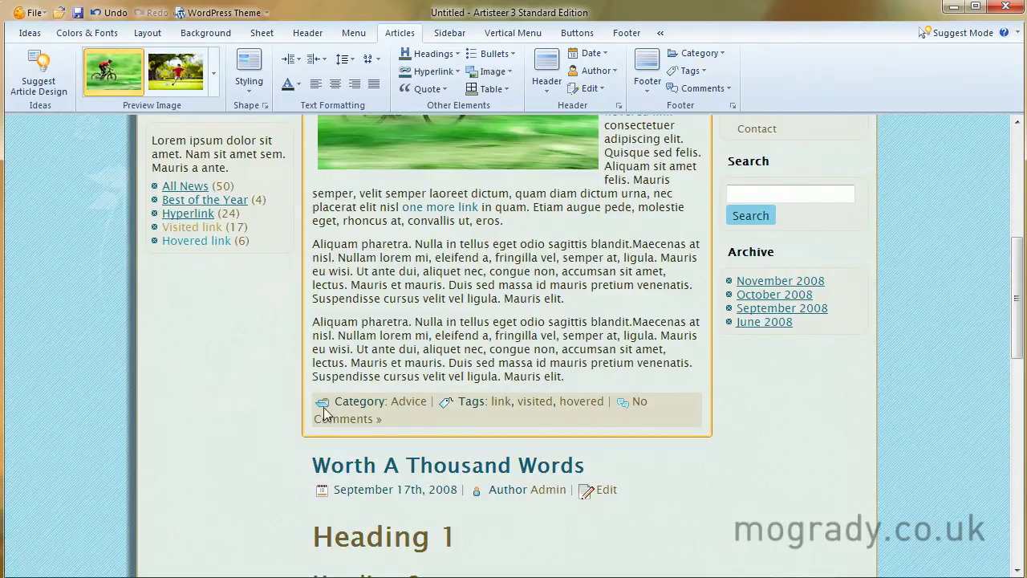
pyautogui.scroll(-5, 602, 414)
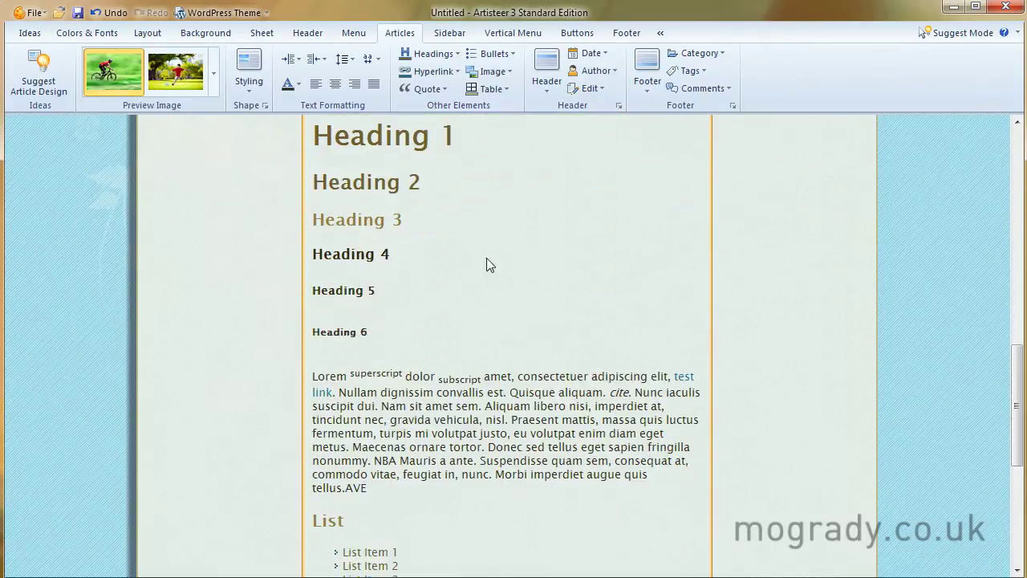
pyautogui.scroll(2, 427, 291)
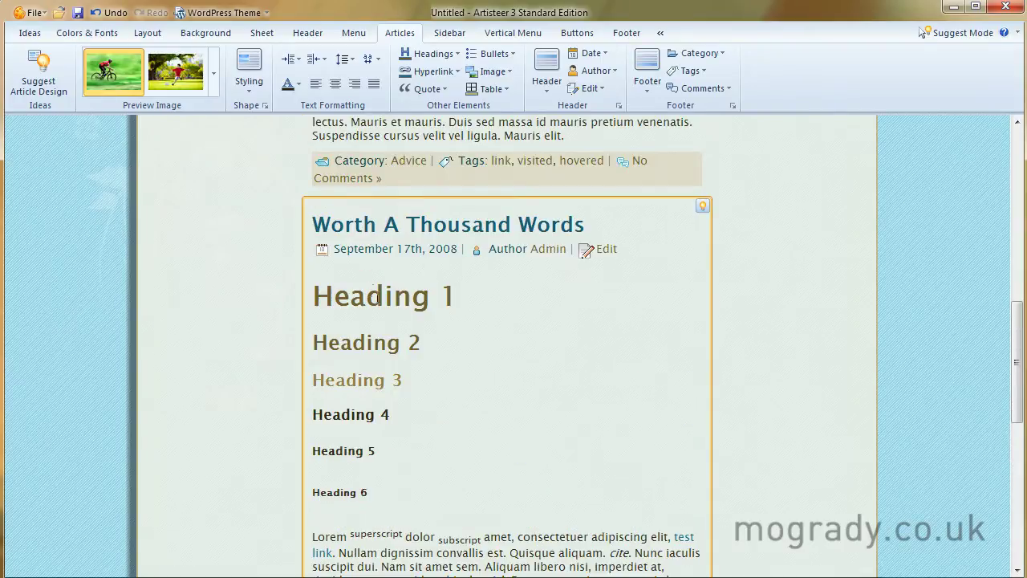
pyautogui.scroll(-4, 471, 328)
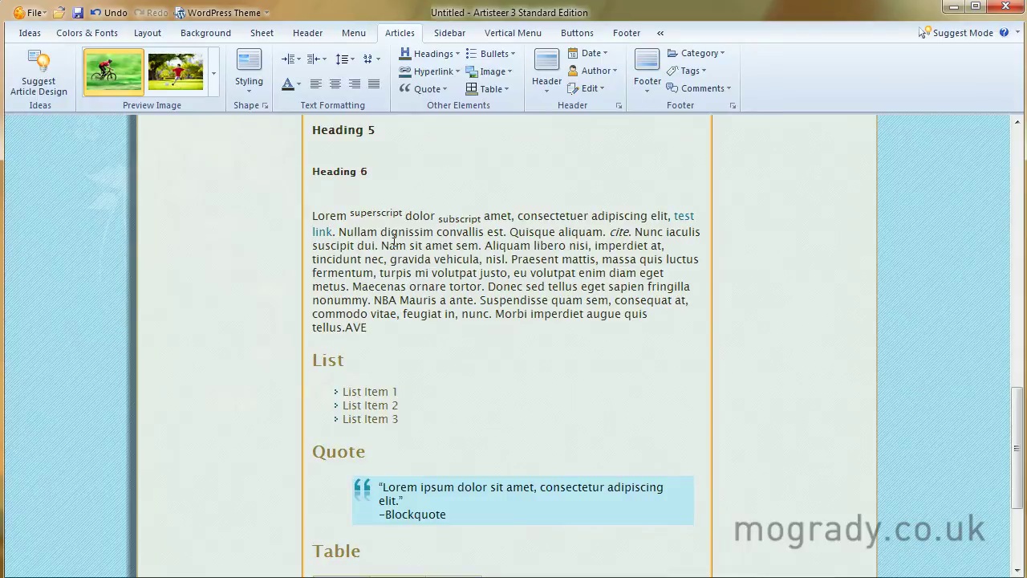
pyautogui.scroll(-3, 392, 423)
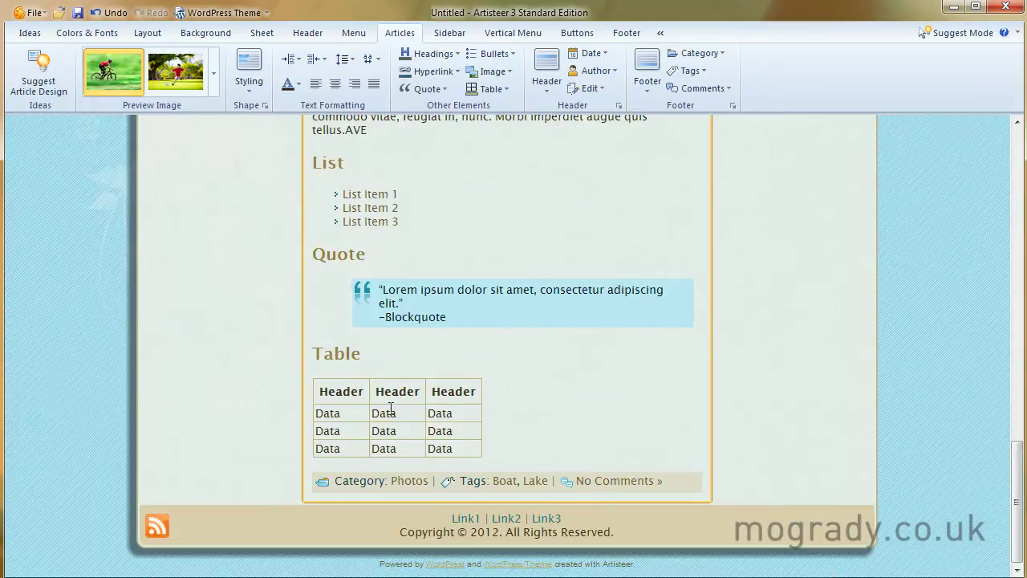
pyautogui.scroll(15, 397, 409)
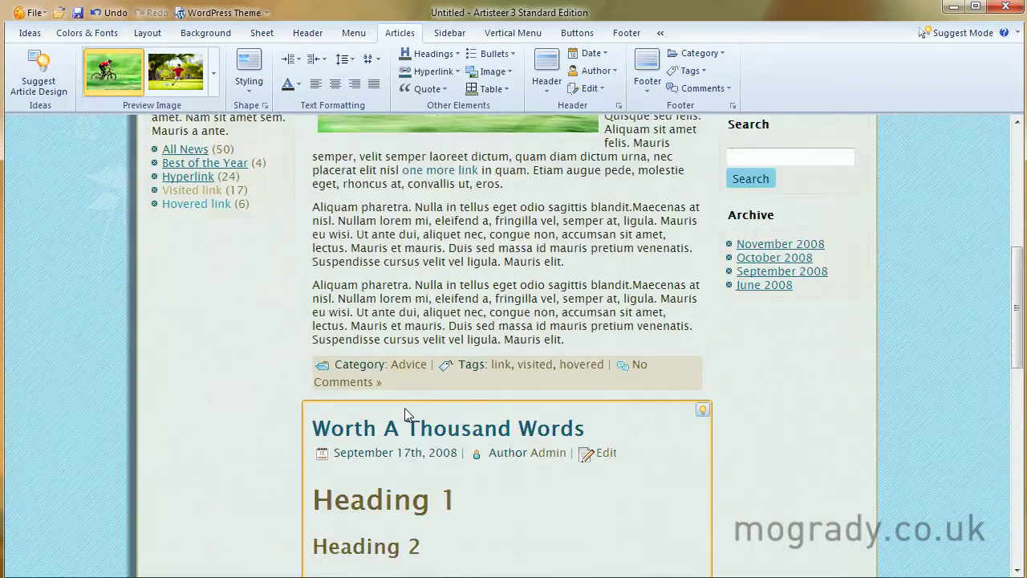
pyautogui.scroll(2, 407, 410)
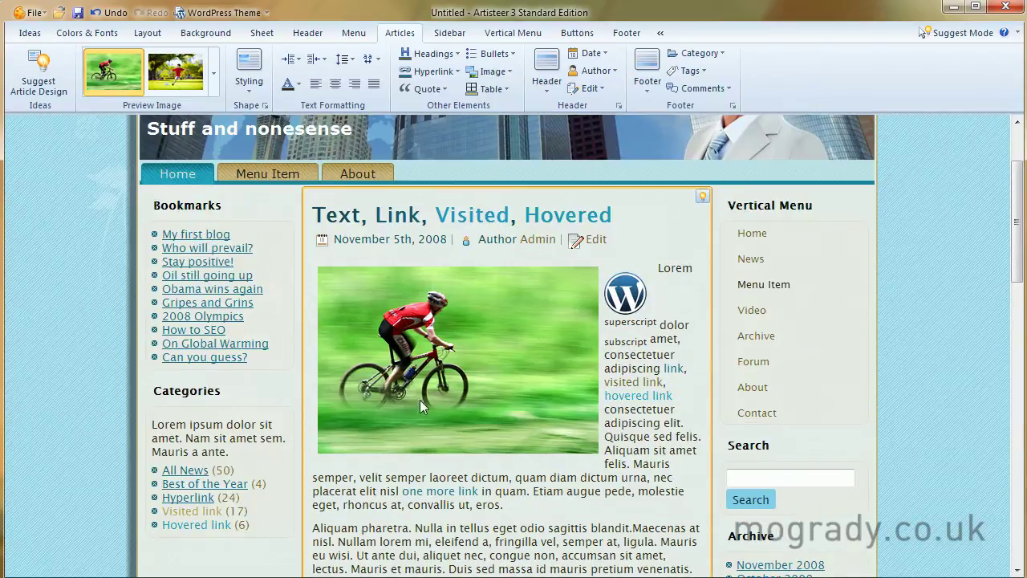
pyautogui.scroll(-12, 491, 406)
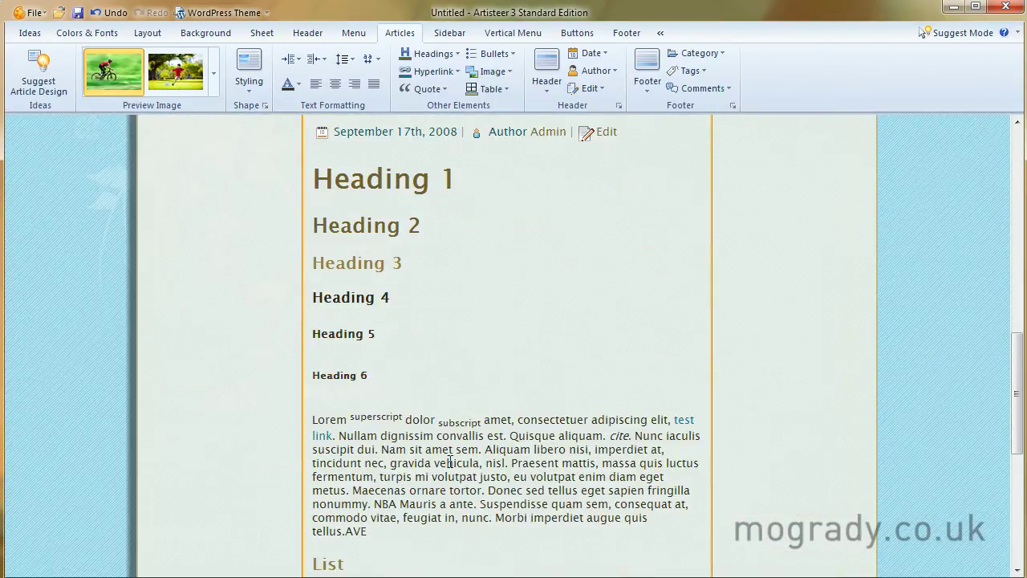
pyautogui.scroll(12, 445, 453)
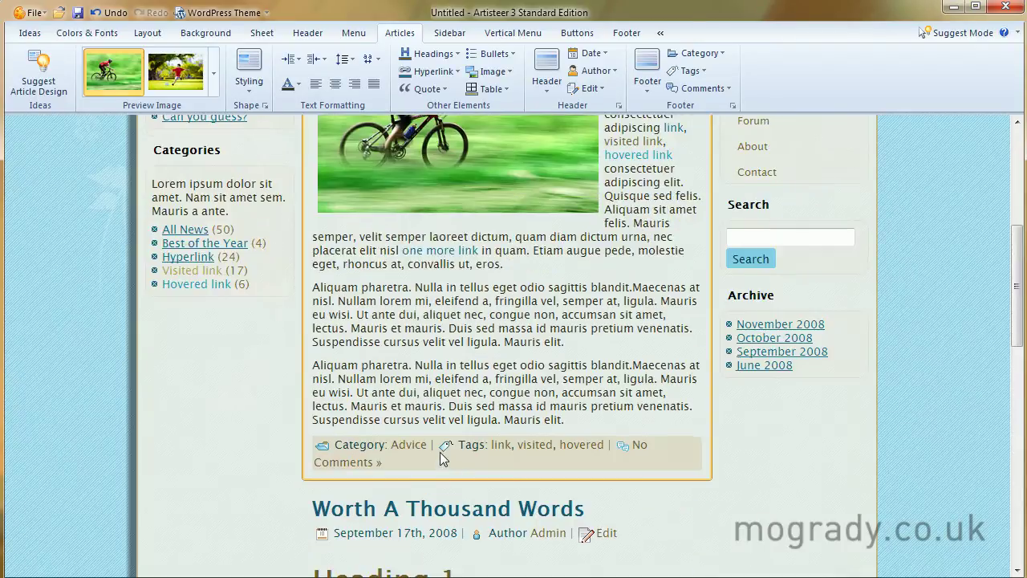
pyautogui.scroll(-1, 441, 445)
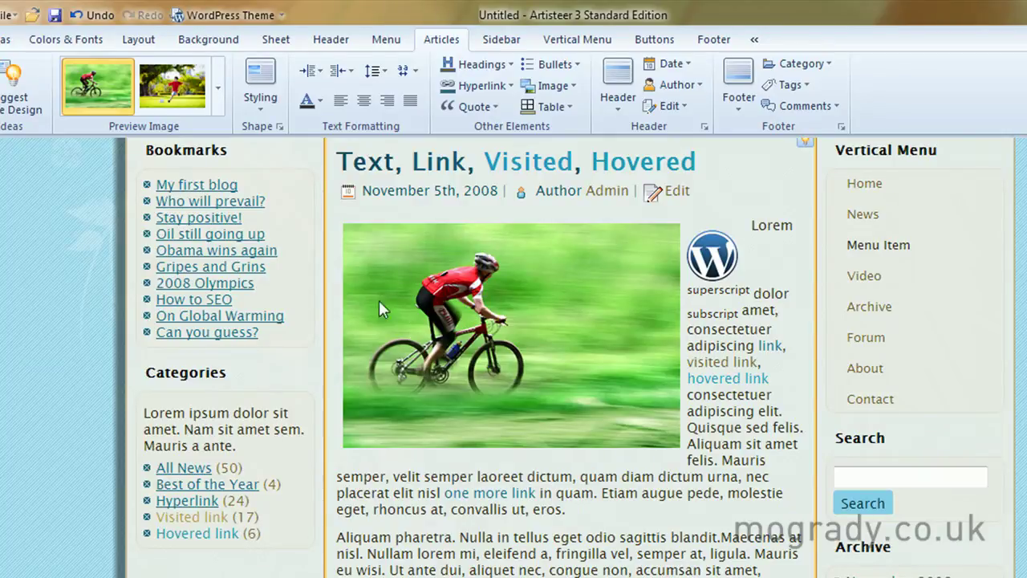
pyautogui.click(217, 87)
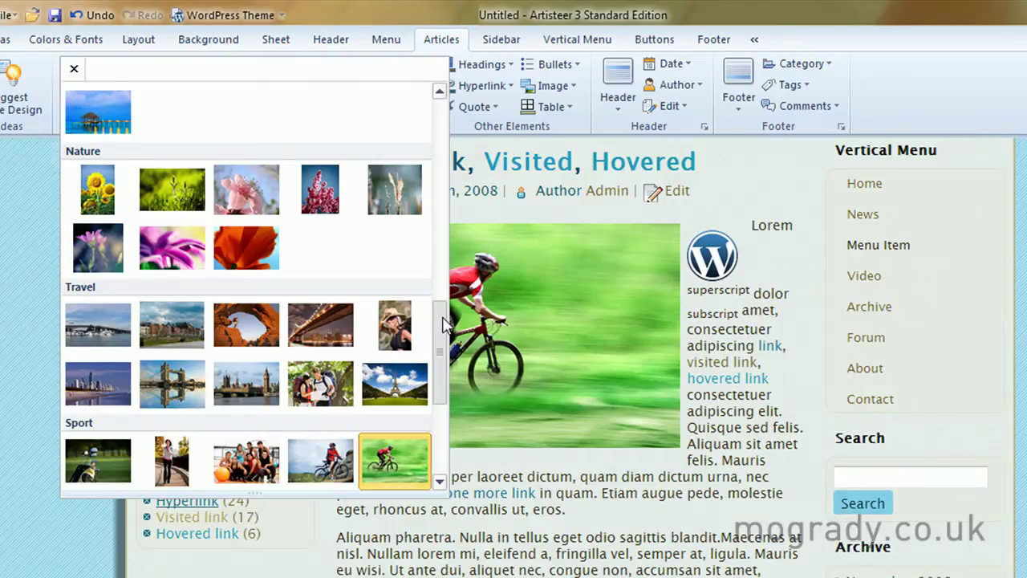
pyautogui.moveTo(445, 323)
pyautogui.mouseDown()
pyautogui.moveTo(444, 124)
pyautogui.moveTo(464, 401)
pyautogui.moveTo(454, 117)
pyautogui.moveTo(469, 341)
pyautogui.moveTo(464, 453)
pyautogui.moveTo(454, 307)
pyautogui.mouseUp()
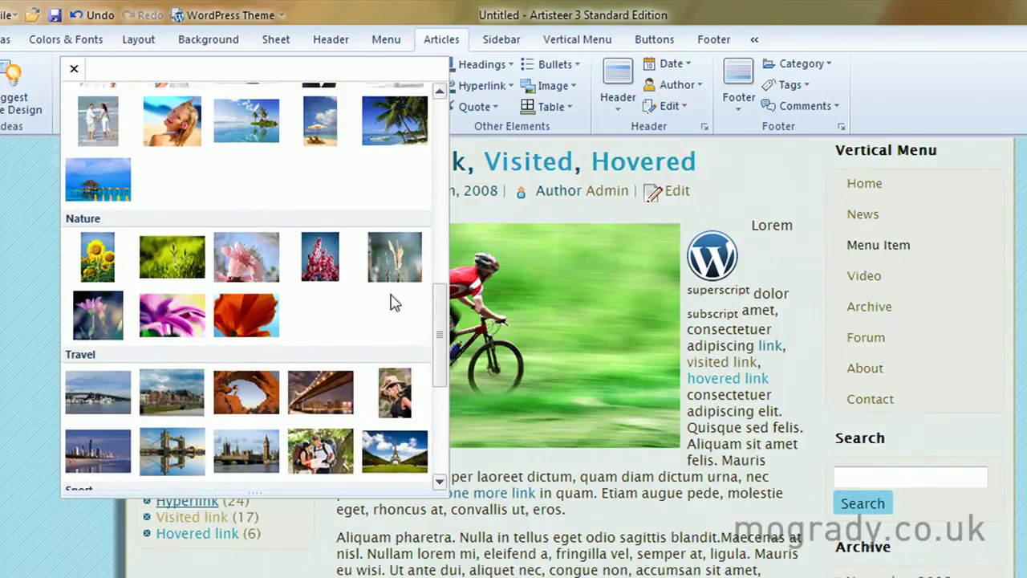
pyautogui.click(261, 260)
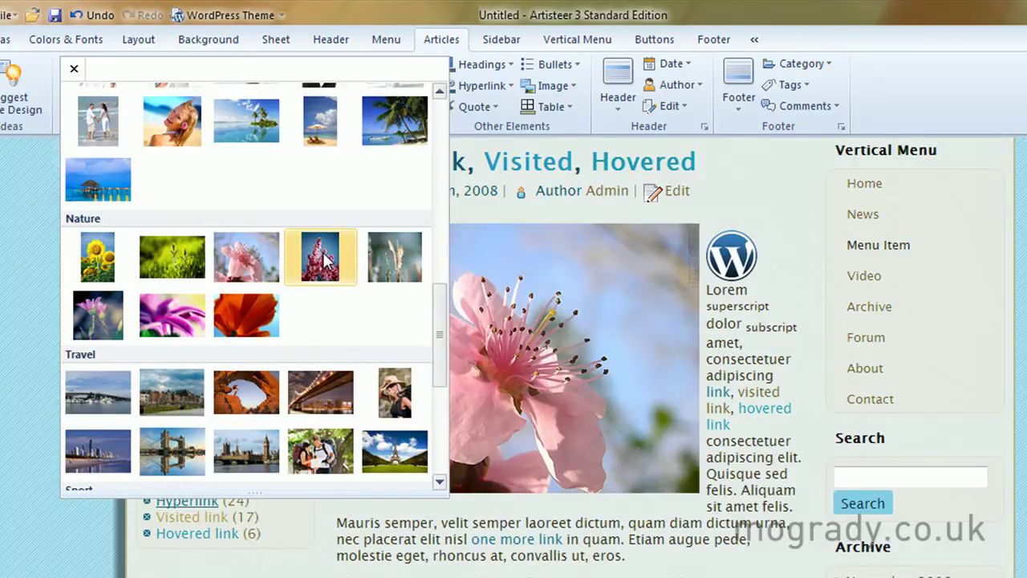
pyautogui.click(327, 256)
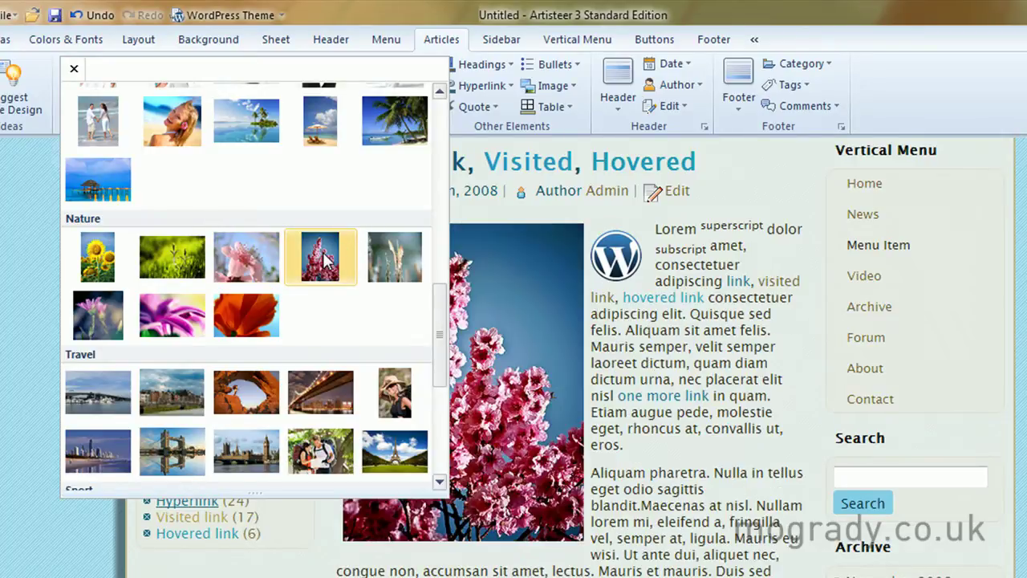
pyautogui.click(389, 263)
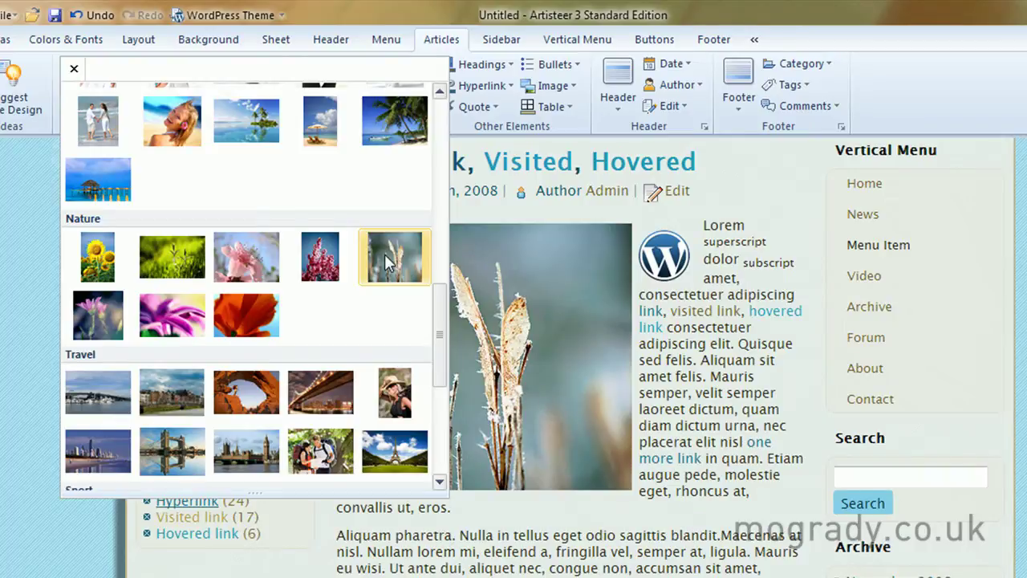
pyautogui.click(537, 280)
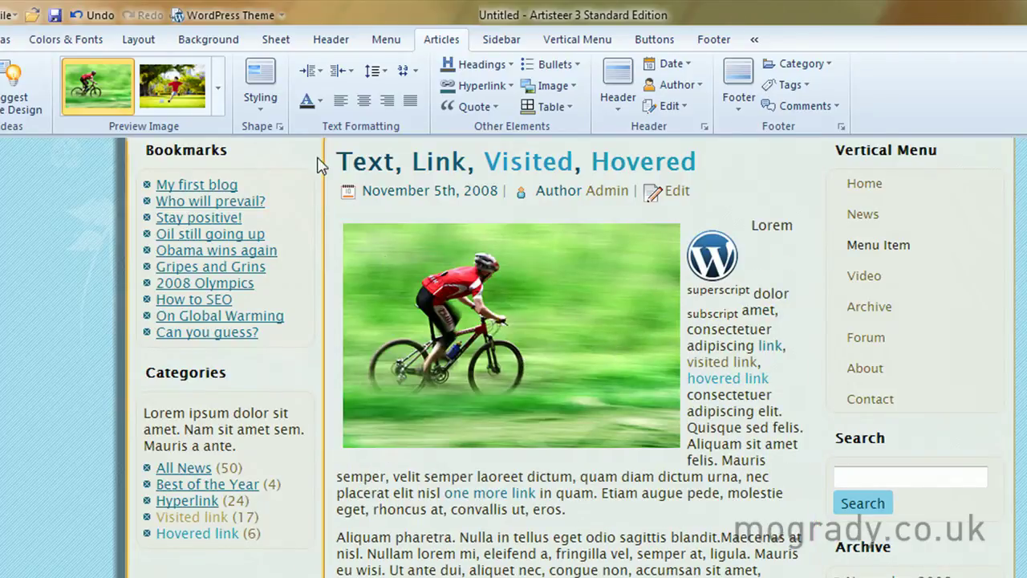
# Try the first and then the second content shape on the article box.
pyautogui.click(263, 88)
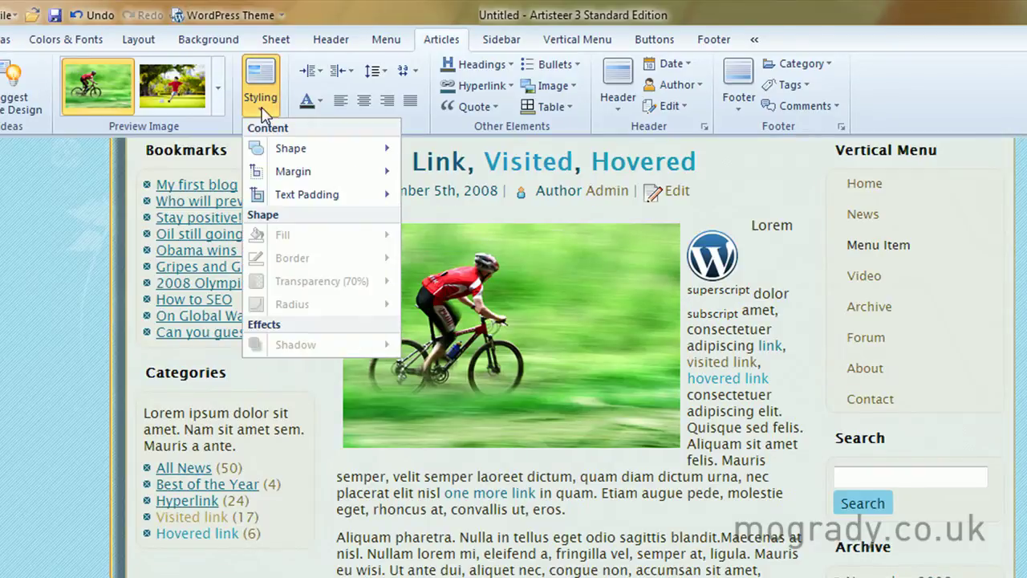
pyautogui.moveTo(294, 152)
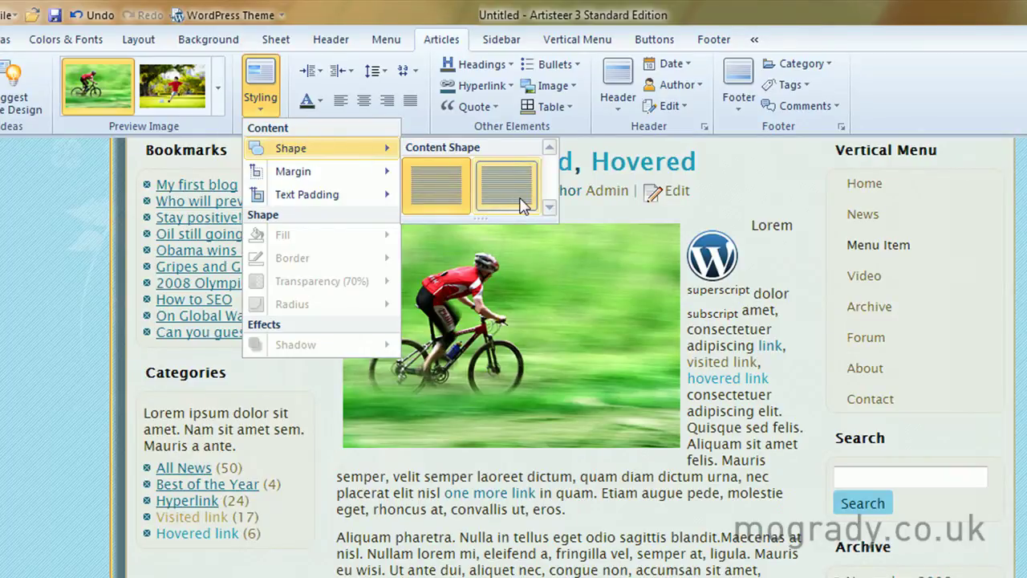
pyautogui.click(445, 191)
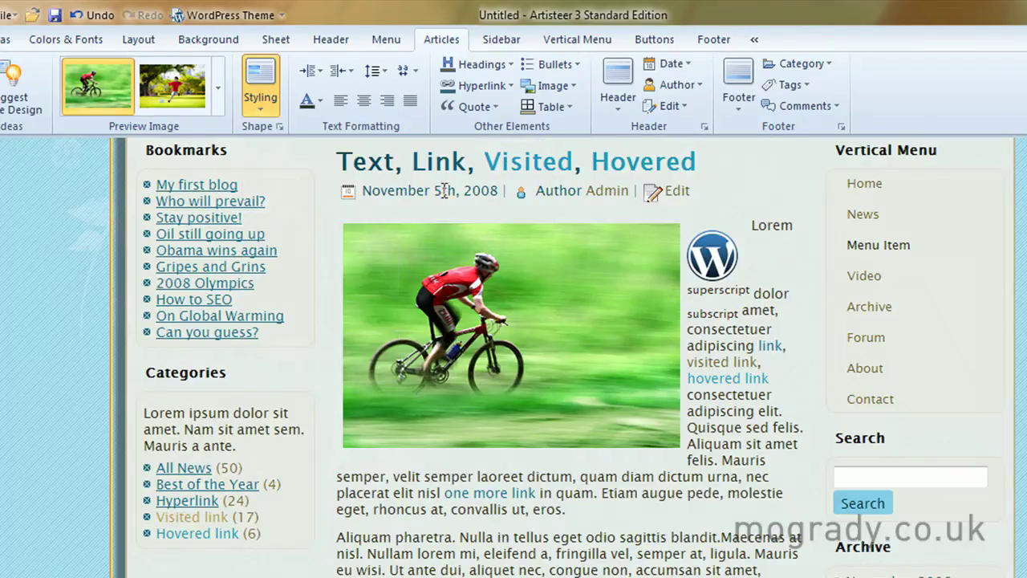
pyautogui.click(271, 107)
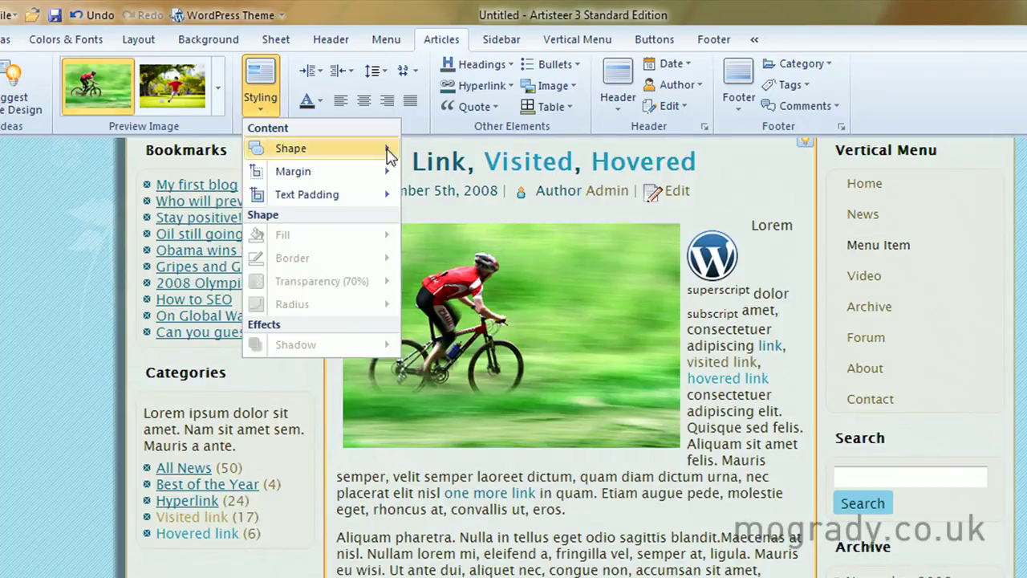
pyautogui.moveTo(399, 160)
pyautogui.click(501, 186)
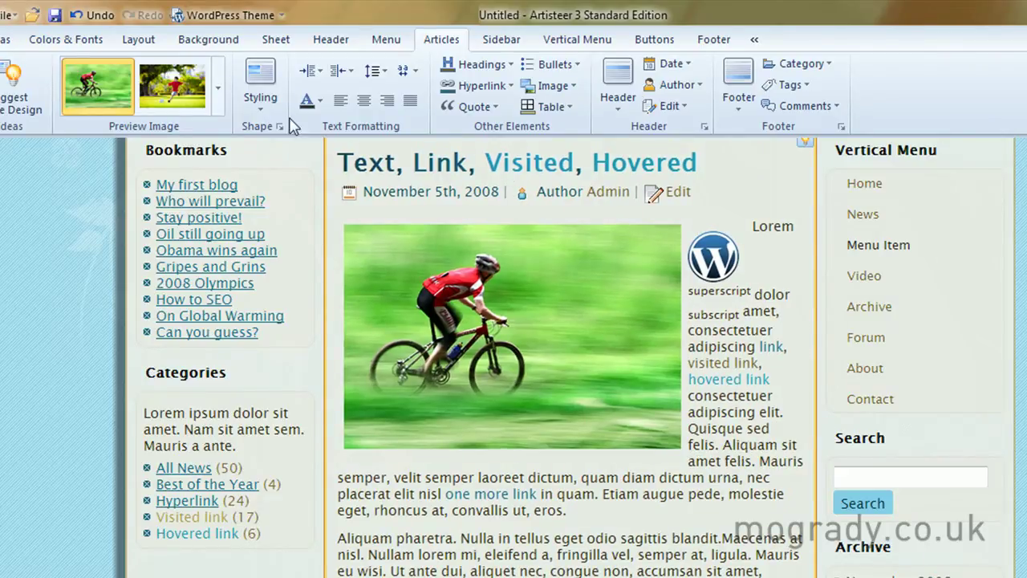
# Set the article's Styling Text Padding to 7 pixels.
pyautogui.click(267, 100)
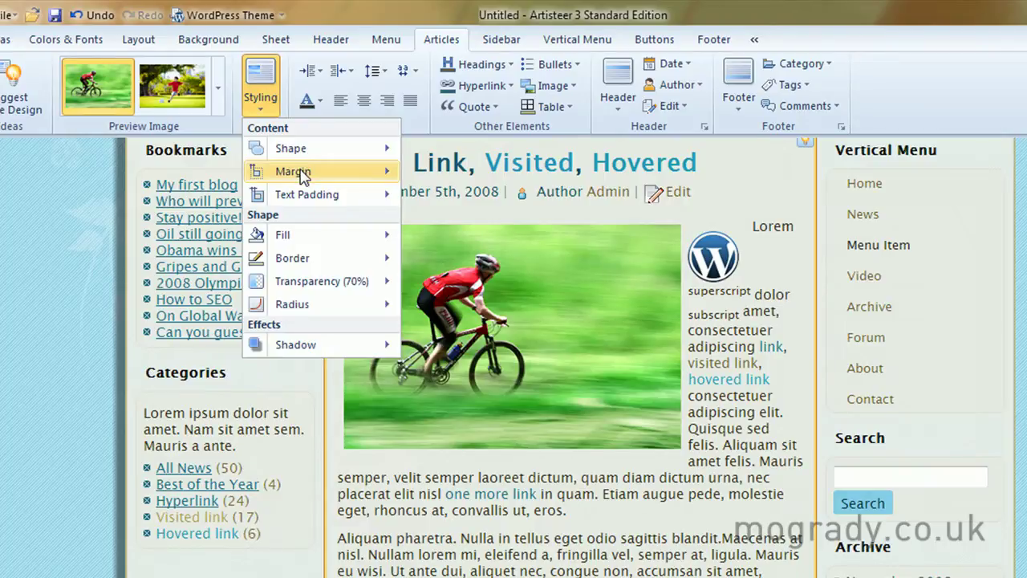
pyautogui.moveTo(299, 172)
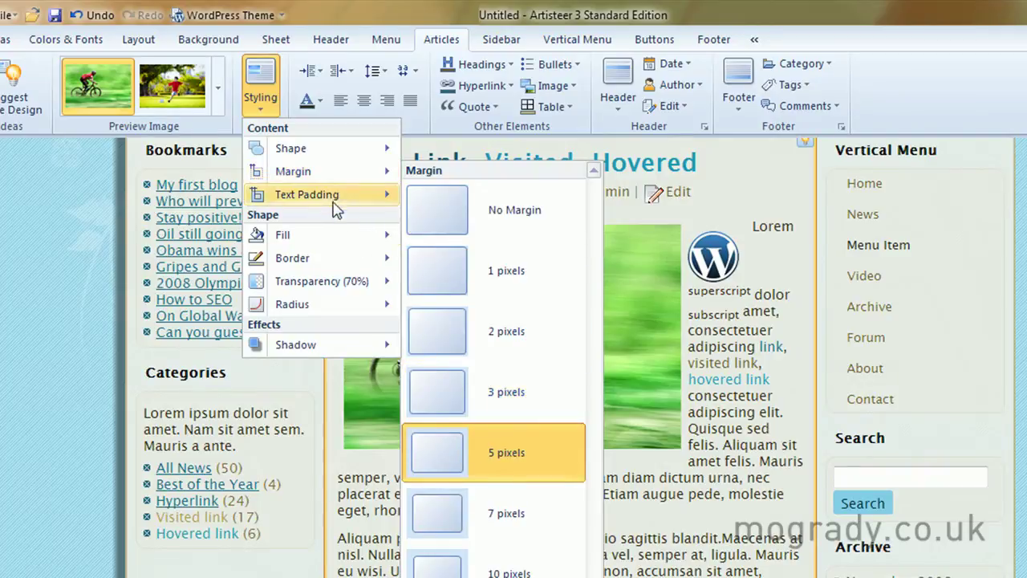
pyautogui.moveTo(332, 201)
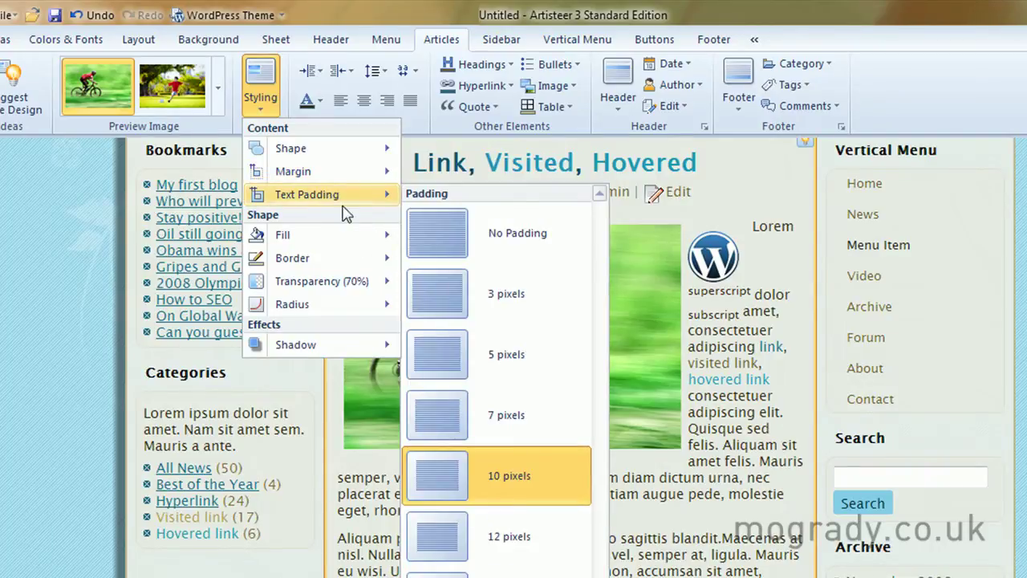
pyautogui.click(441, 414)
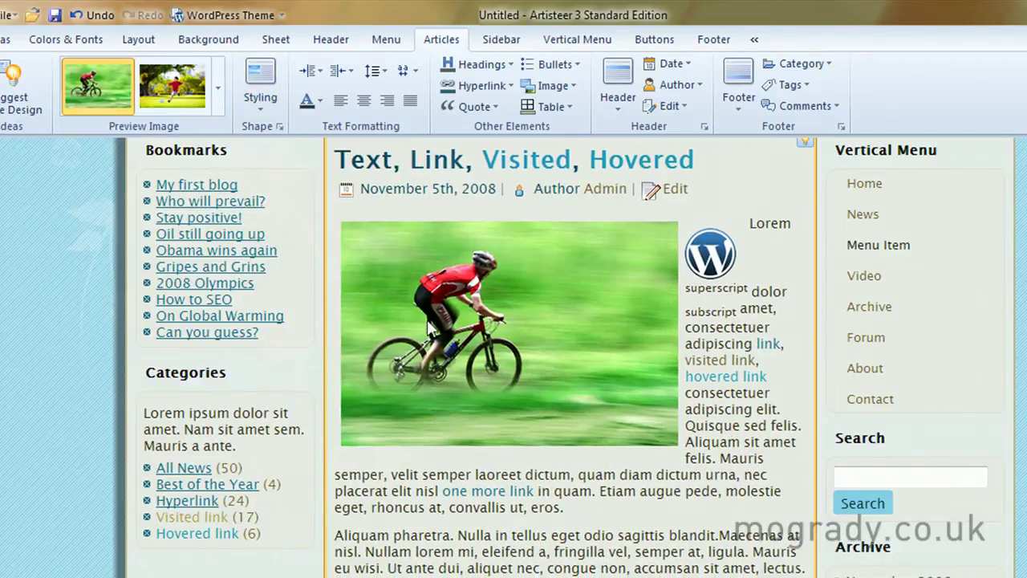
# Fill the article block with the light orange Custom Colors swatch.
pyautogui.click(268, 109)
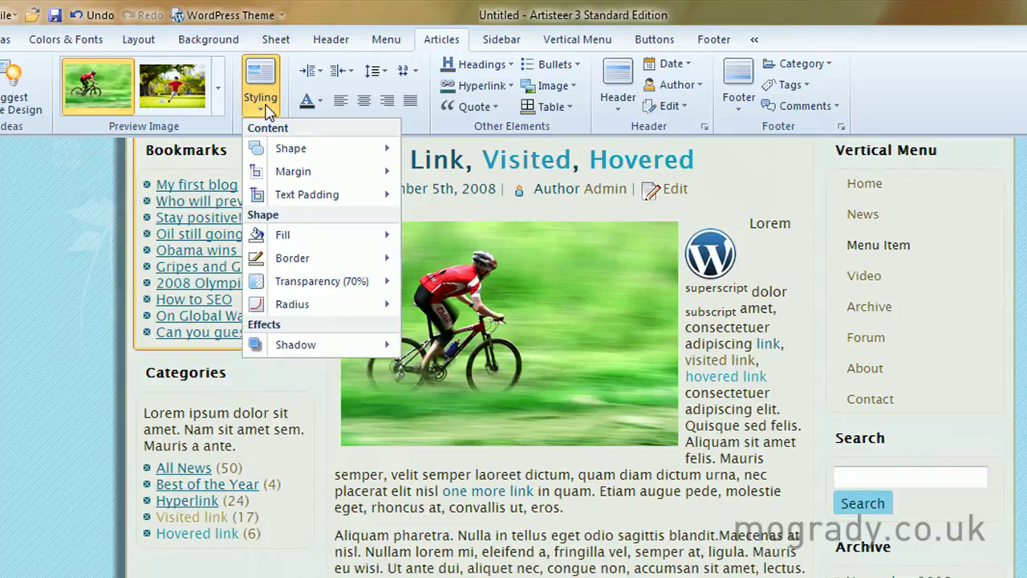
pyautogui.moveTo(297, 241)
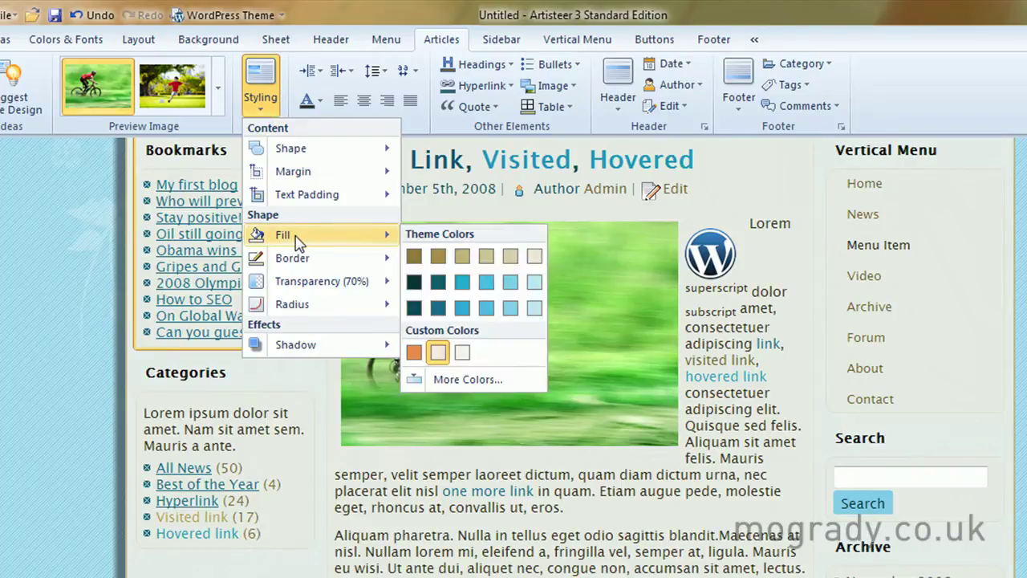
pyautogui.click(414, 353)
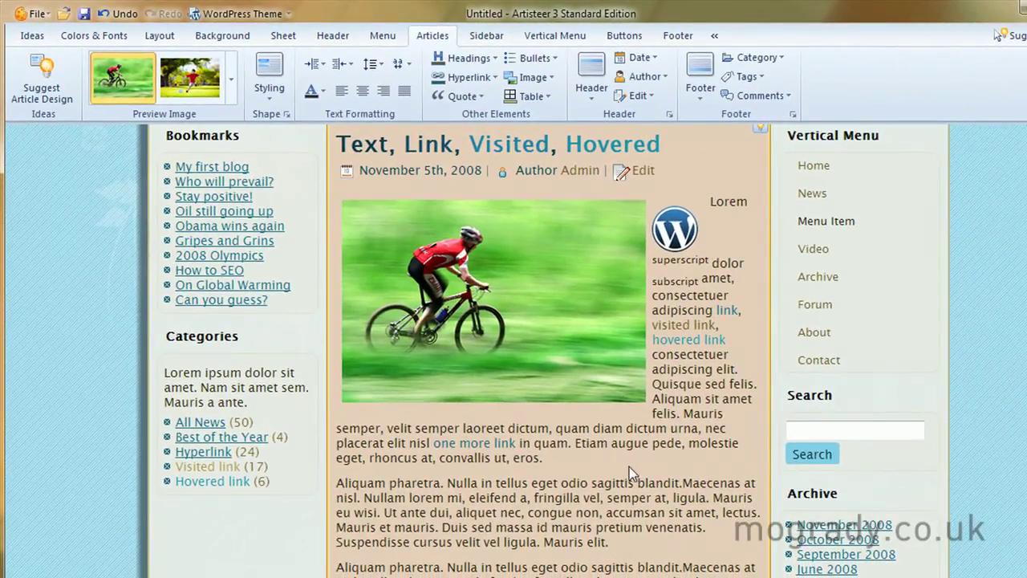
# Give the article block a 5-pixel border.
pyautogui.click(270, 80)
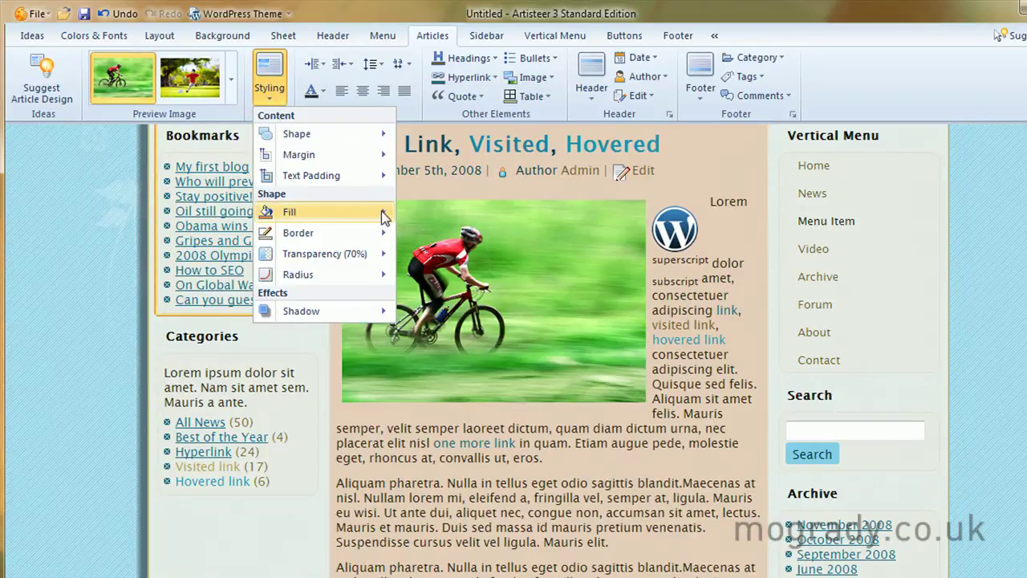
pyautogui.moveTo(385, 216)
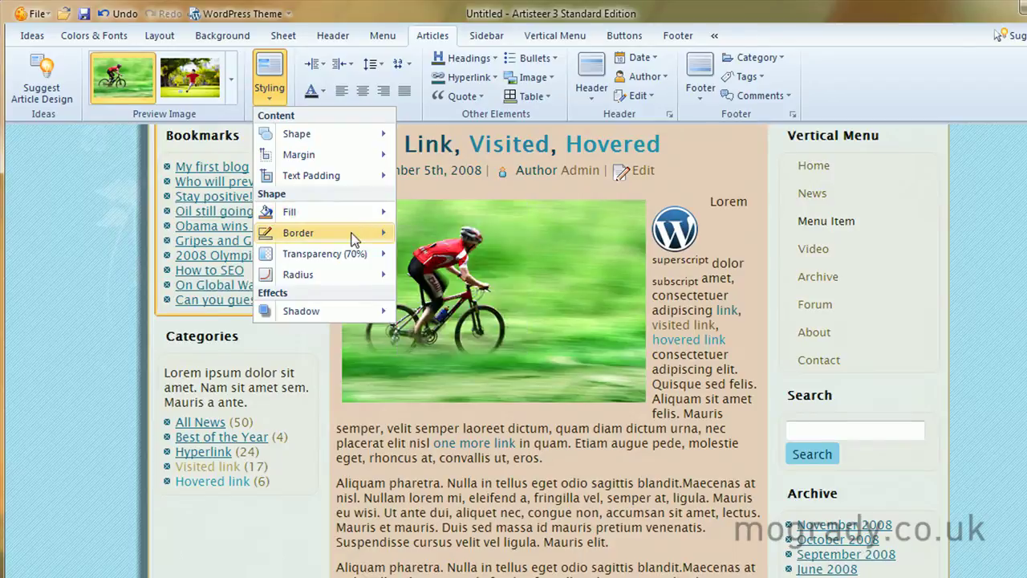
pyautogui.moveTo(355, 234)
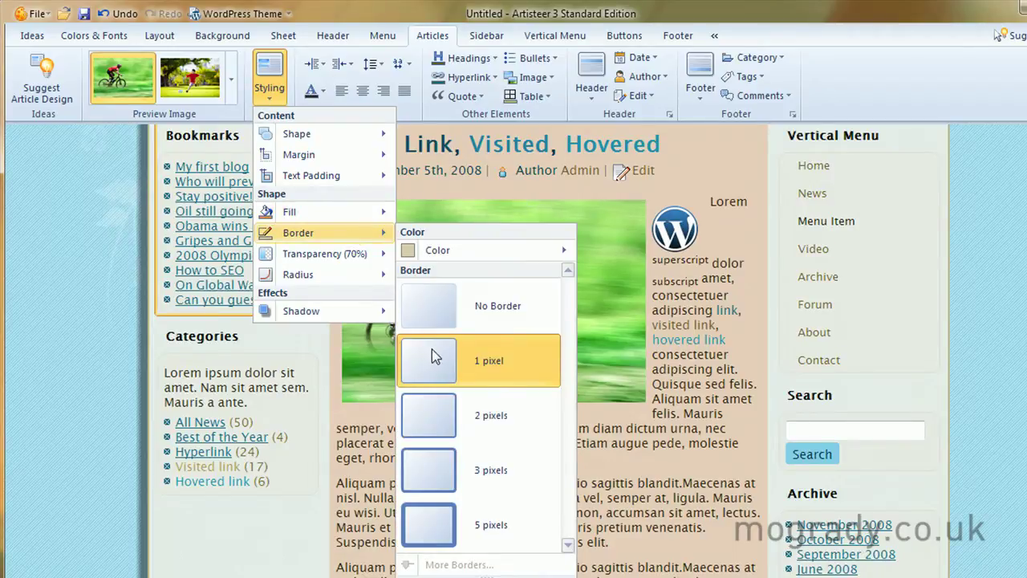
pyautogui.click(438, 534)
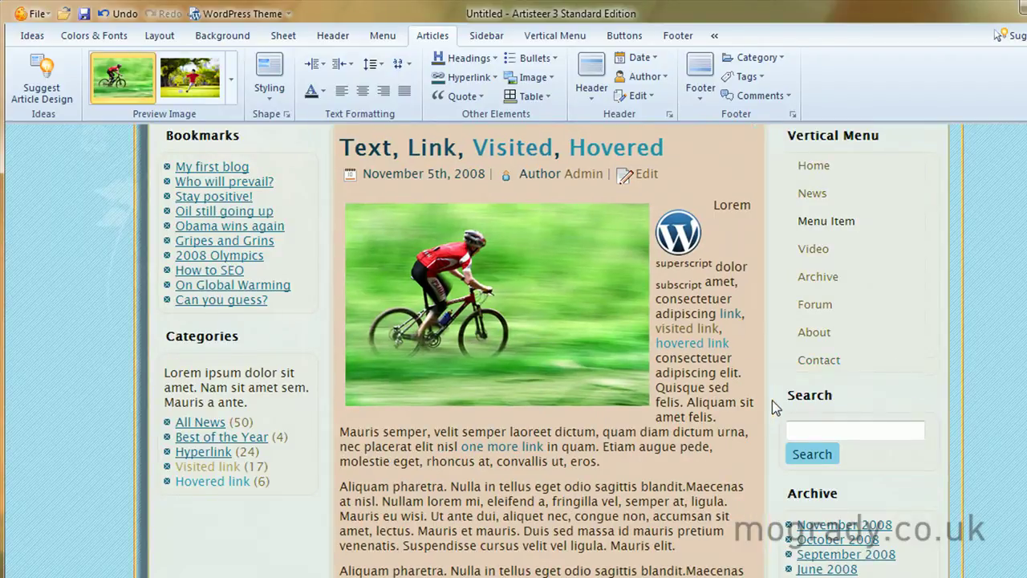
# Pick a new swatch for the article border colour and set article Transparency to 80%.
pyautogui.click(273, 90)
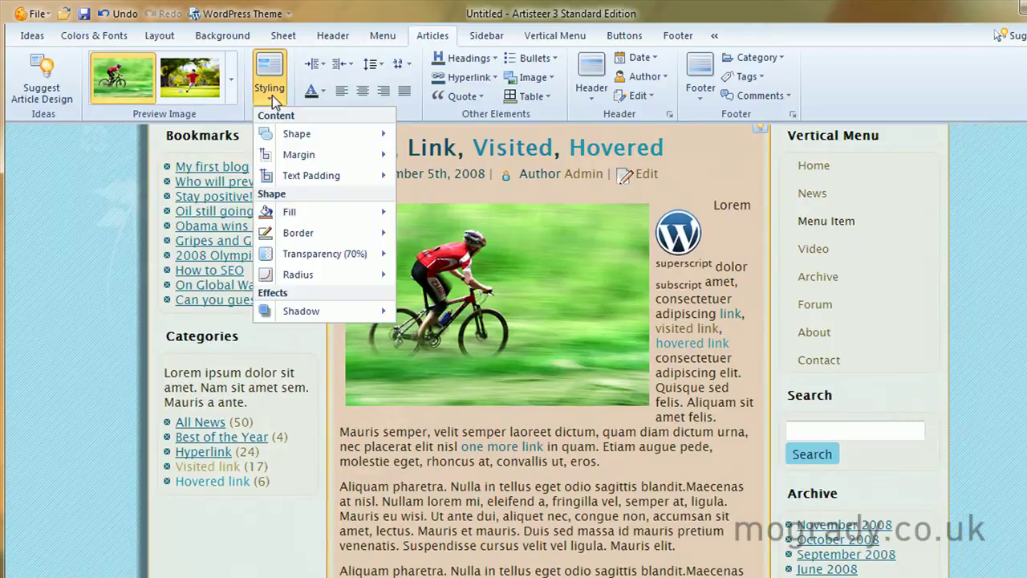
pyautogui.moveTo(305, 238)
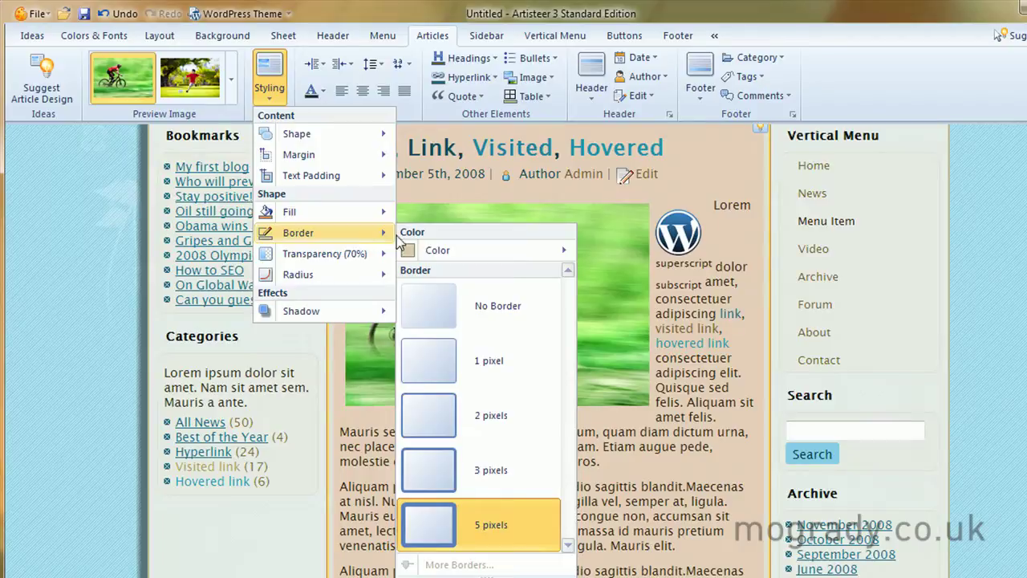
pyautogui.moveTo(408, 250)
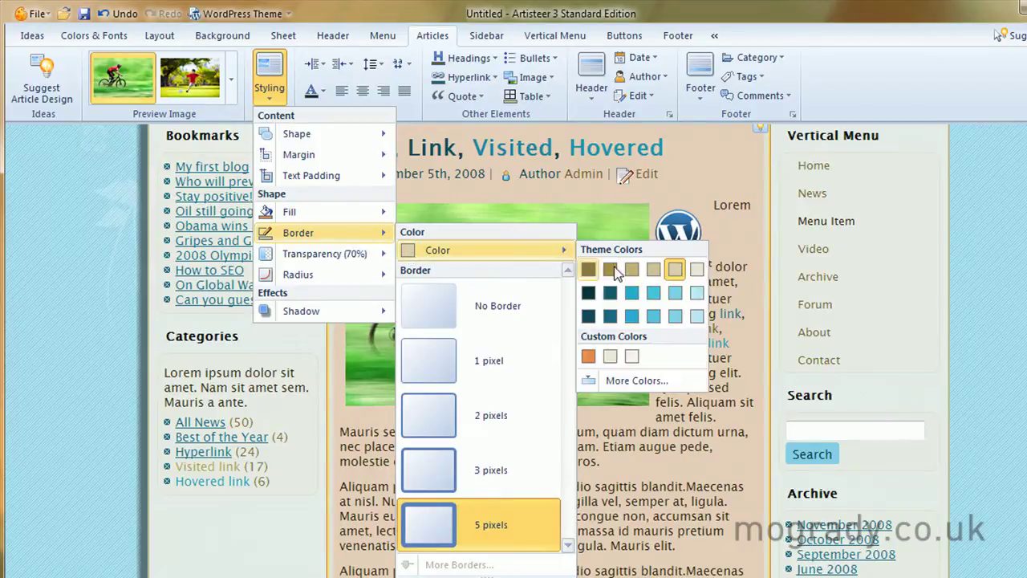
pyautogui.click(610, 314)
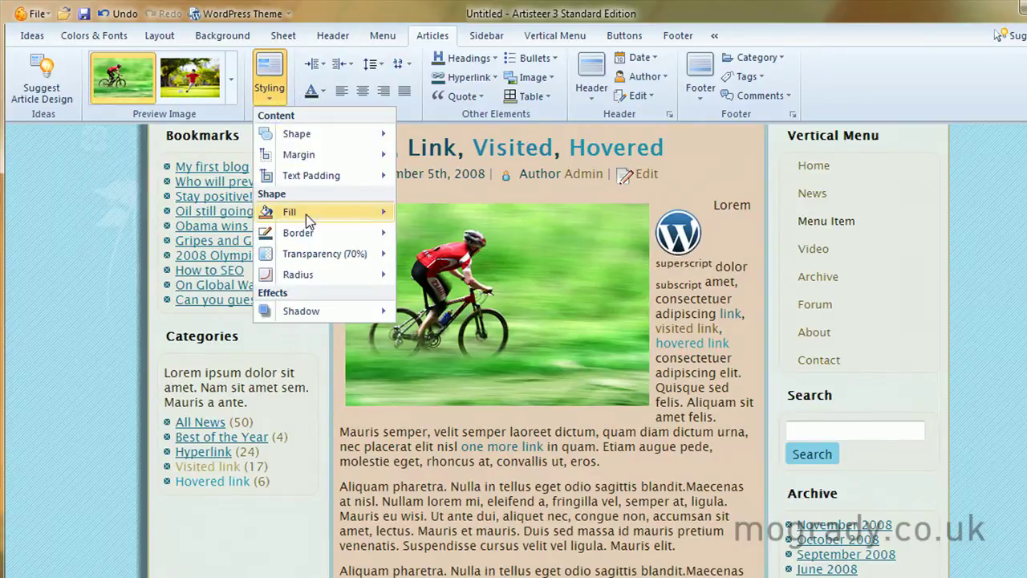
pyautogui.moveTo(337, 257)
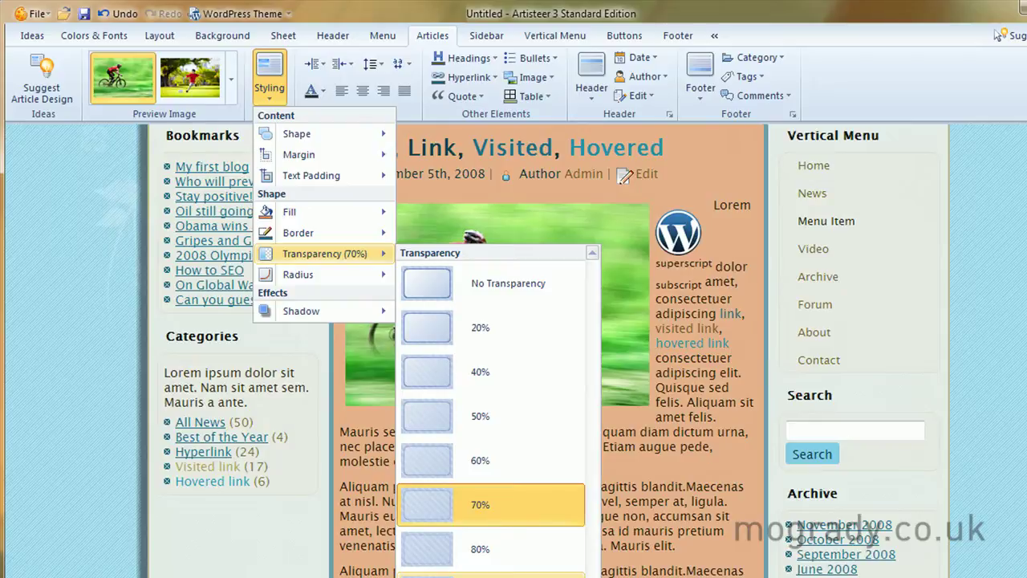
pyautogui.click(430, 548)
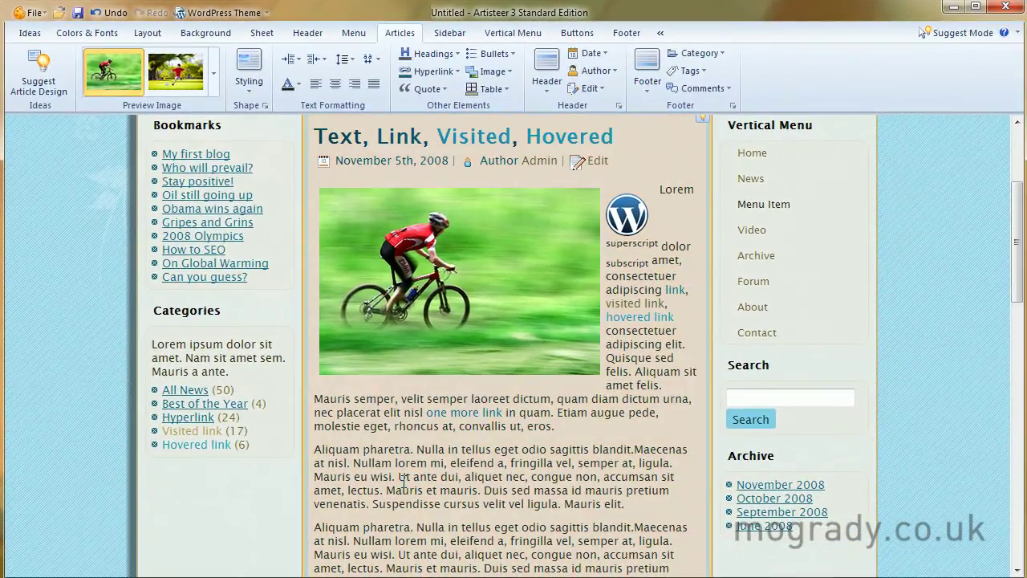
# Set the article corner Radius to 4 pixels.
pyautogui.click(281, 231)
pyautogui.click(259, 85)
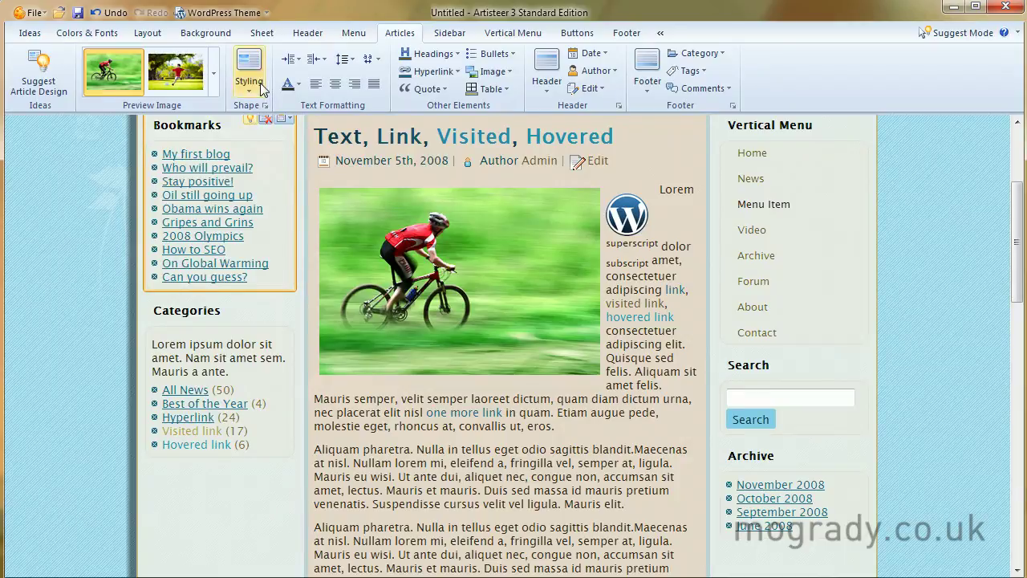
pyautogui.moveTo(278, 252)
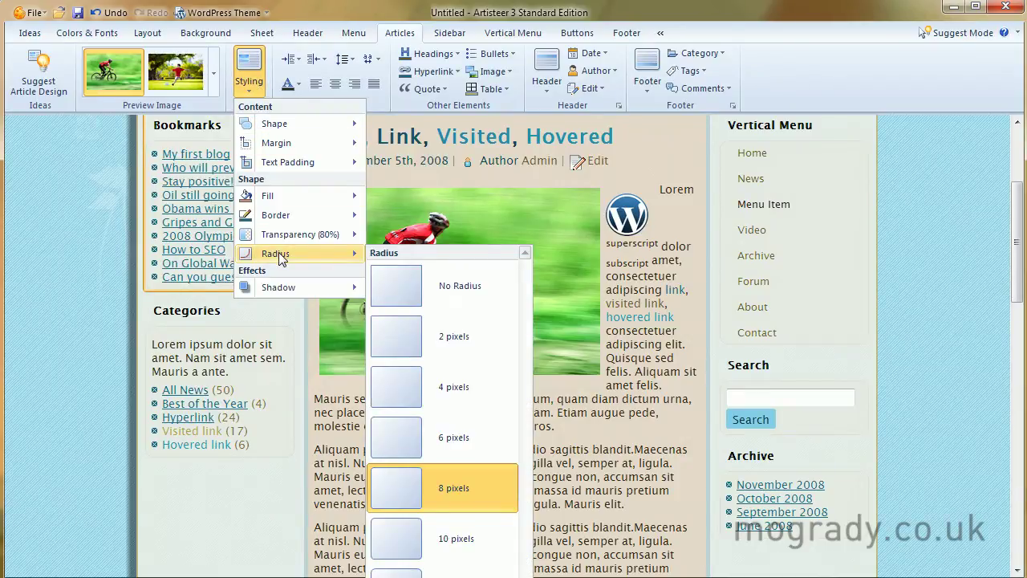
pyautogui.scroll(3, 612, 340)
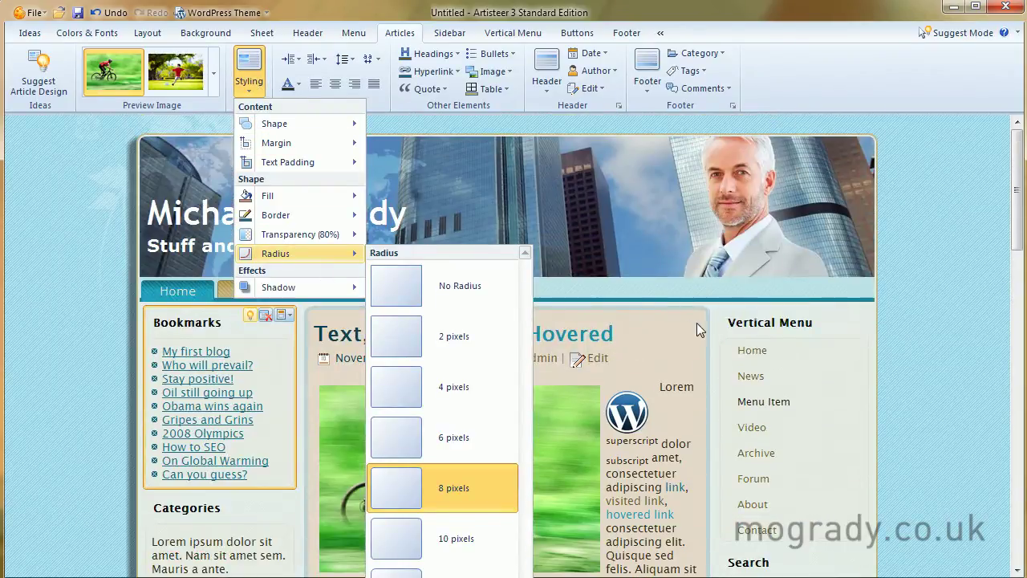
pyautogui.click(454, 388)
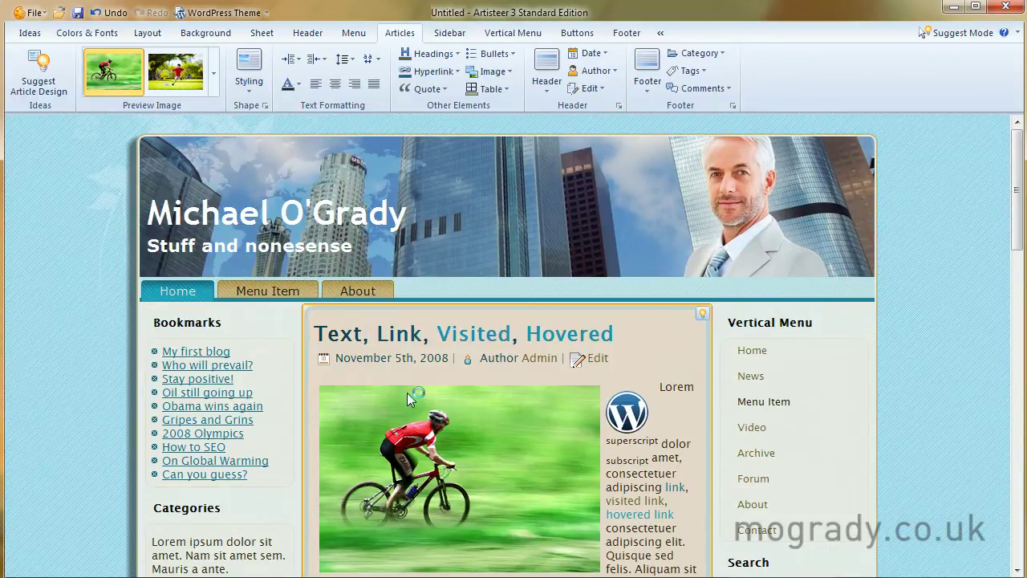
# Apply the bottom-right Shadow preset to the articles and review the preview.
pyautogui.click(249, 80)
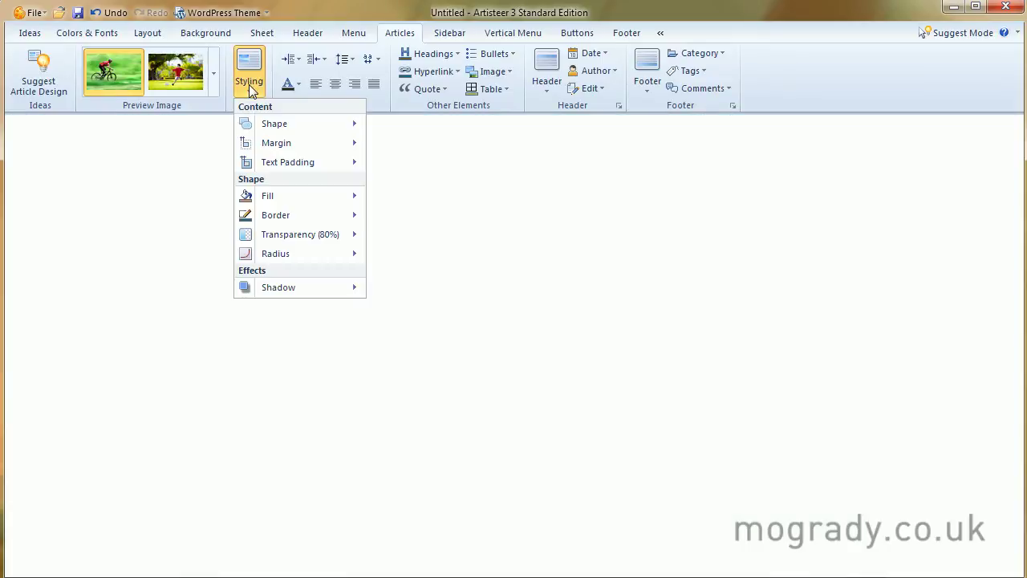
pyautogui.moveTo(277, 287)
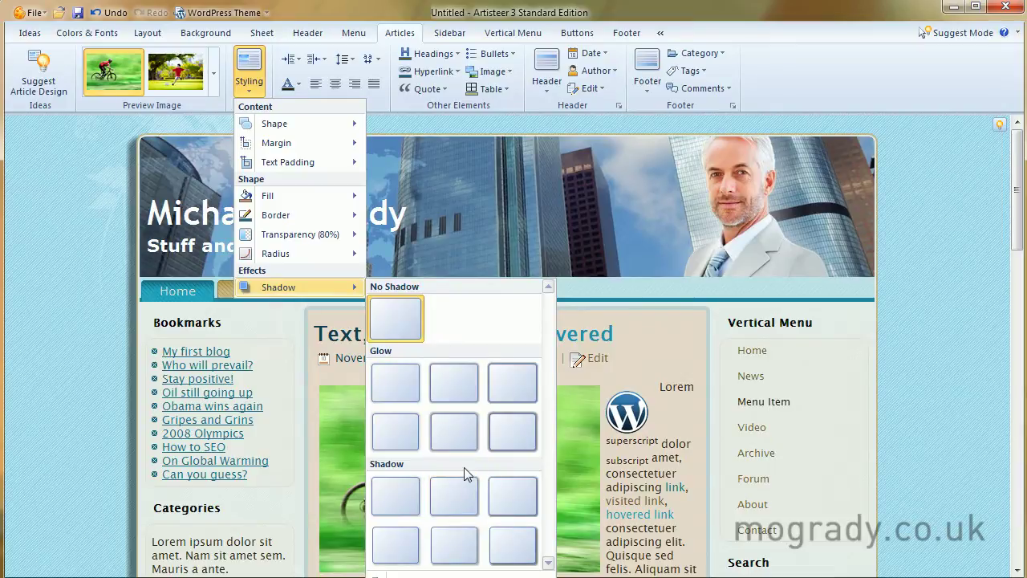
pyautogui.click(523, 553)
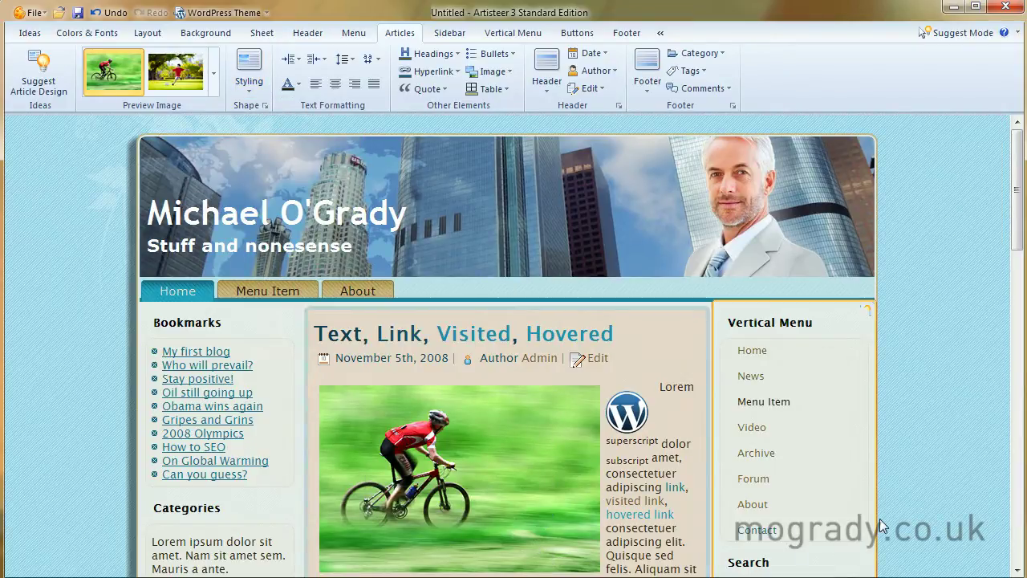
pyautogui.scroll(-3, 881, 525)
pyautogui.scroll(-6, 881, 525)
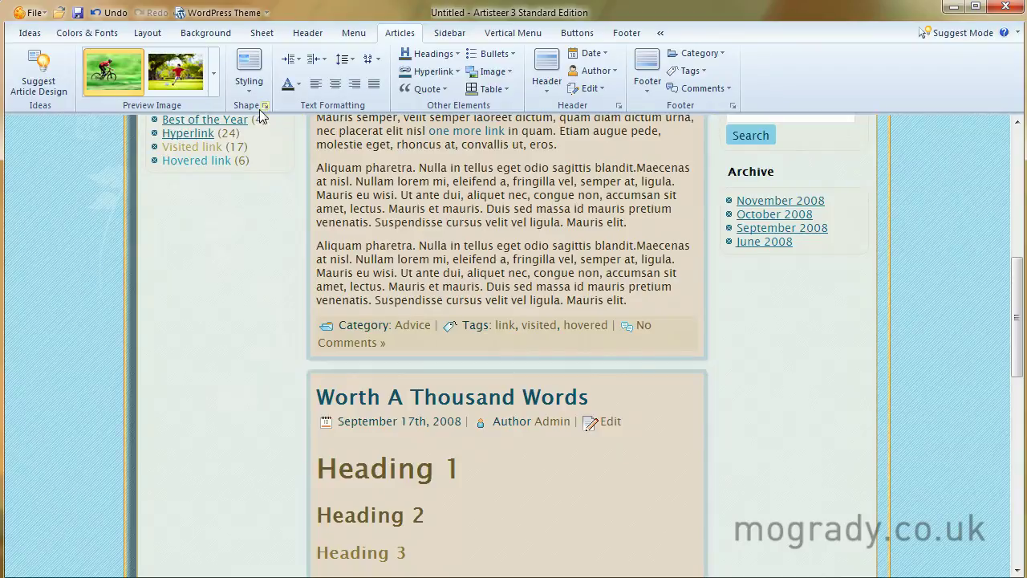
pyautogui.click(252, 86)
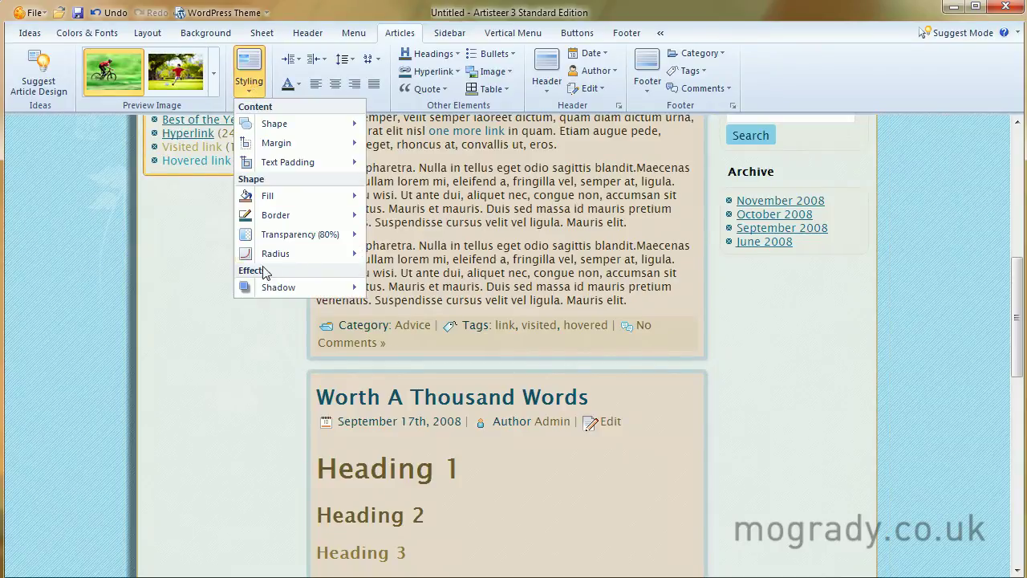
pyautogui.moveTo(358, 290)
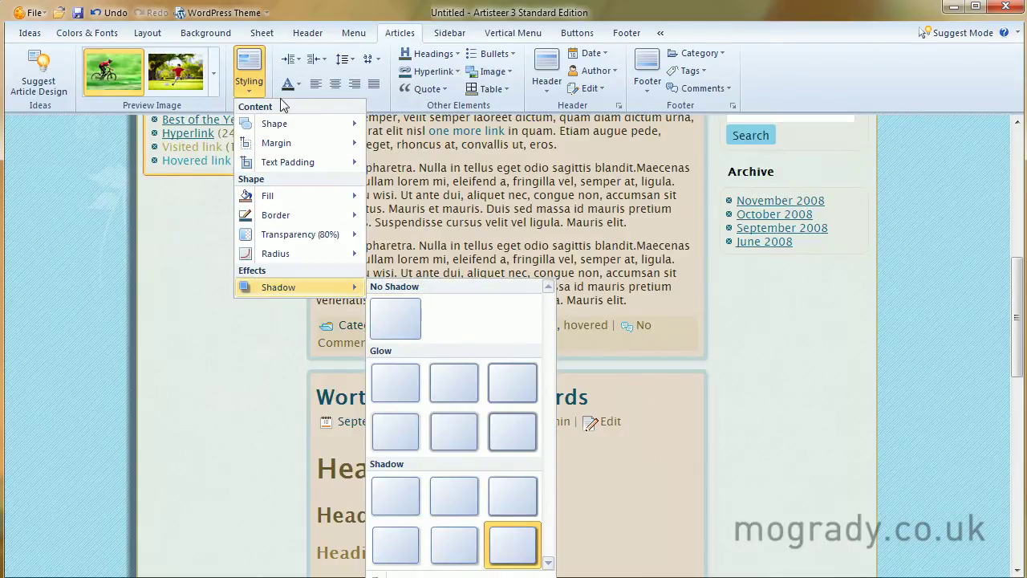
pyautogui.click(381, 136)
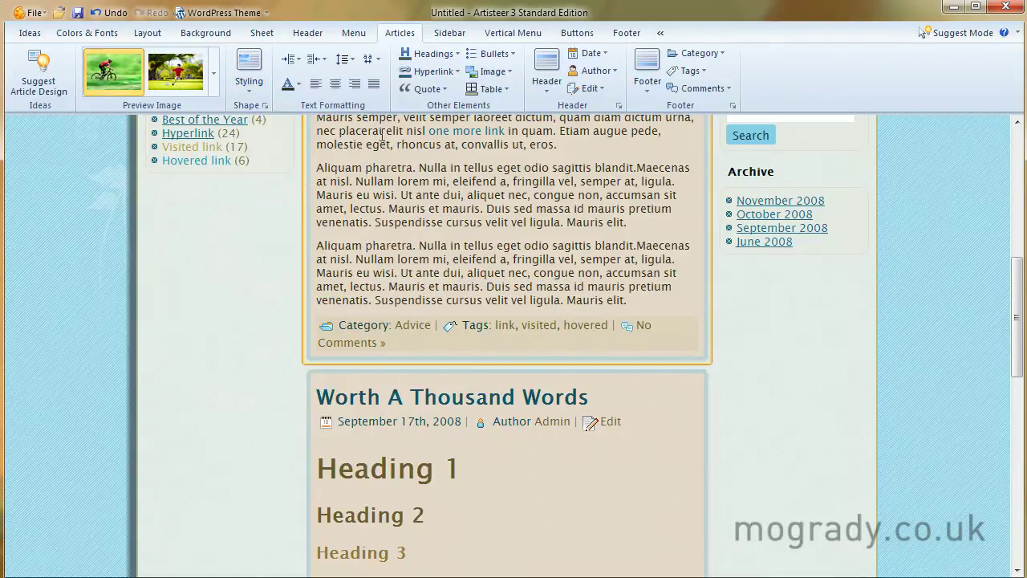
pyautogui.click(304, 60)
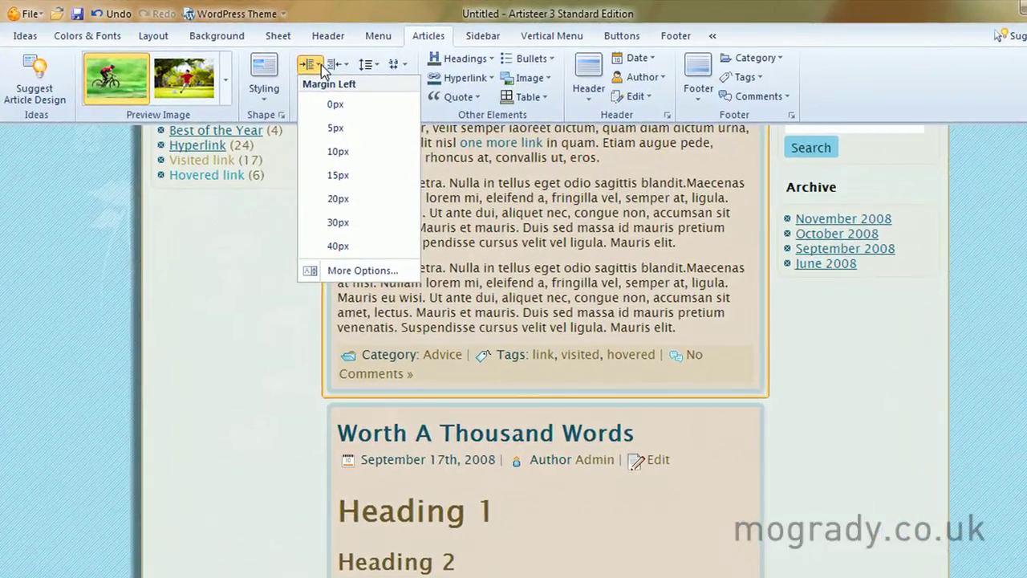
pyautogui.click(333, 130)
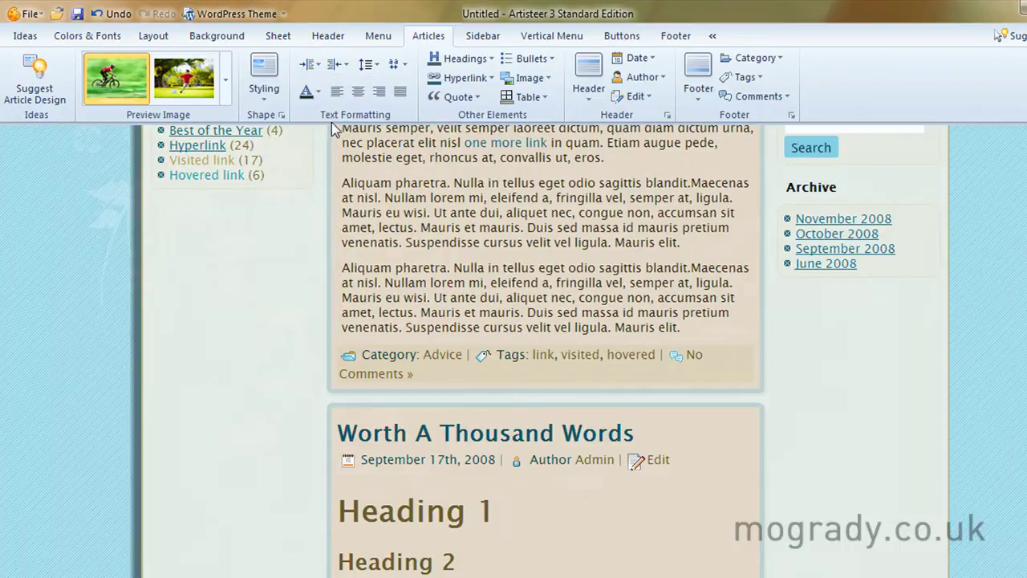
pyautogui.click(338, 65)
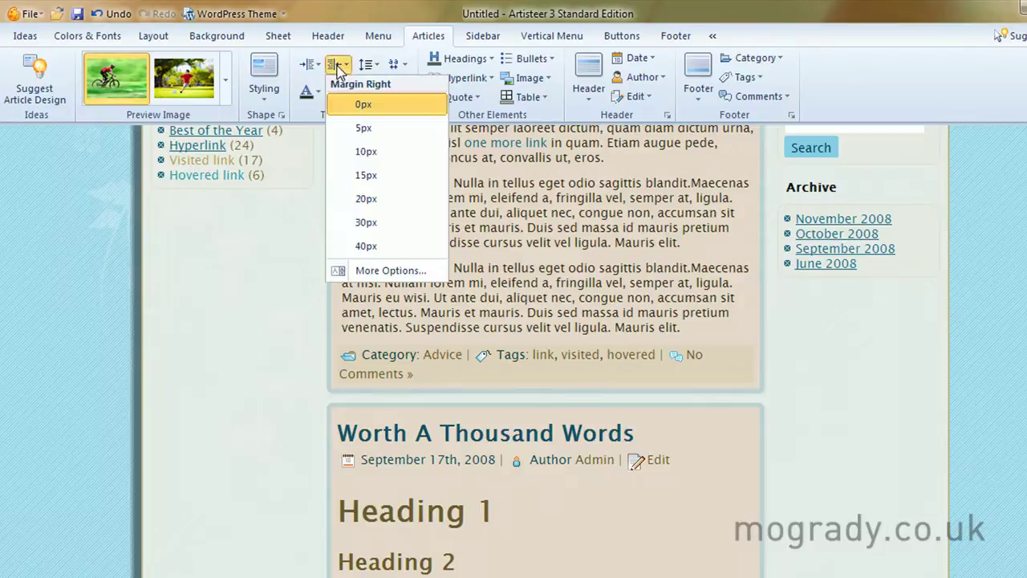
pyautogui.click(362, 150)
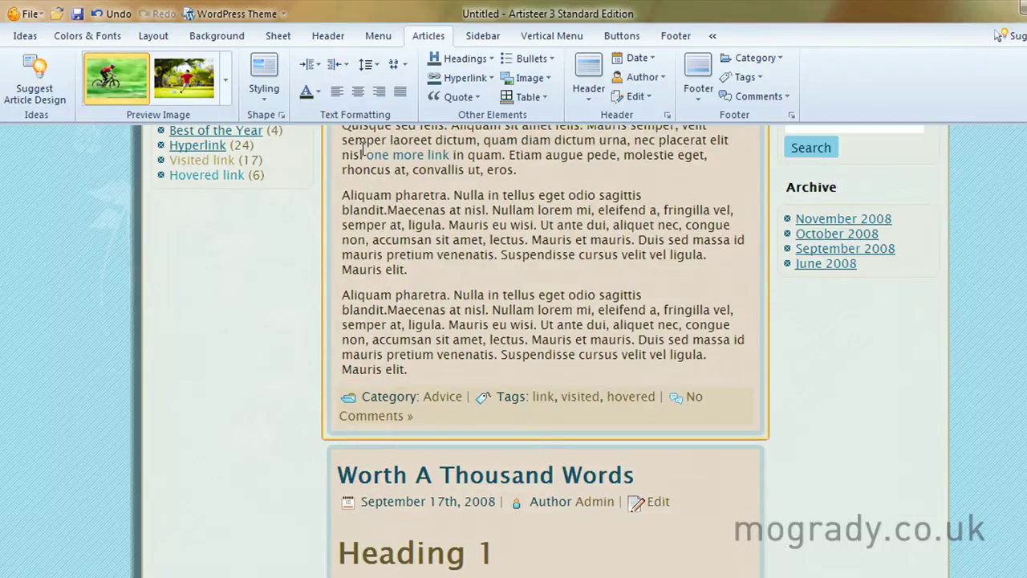
pyautogui.click(375, 64)
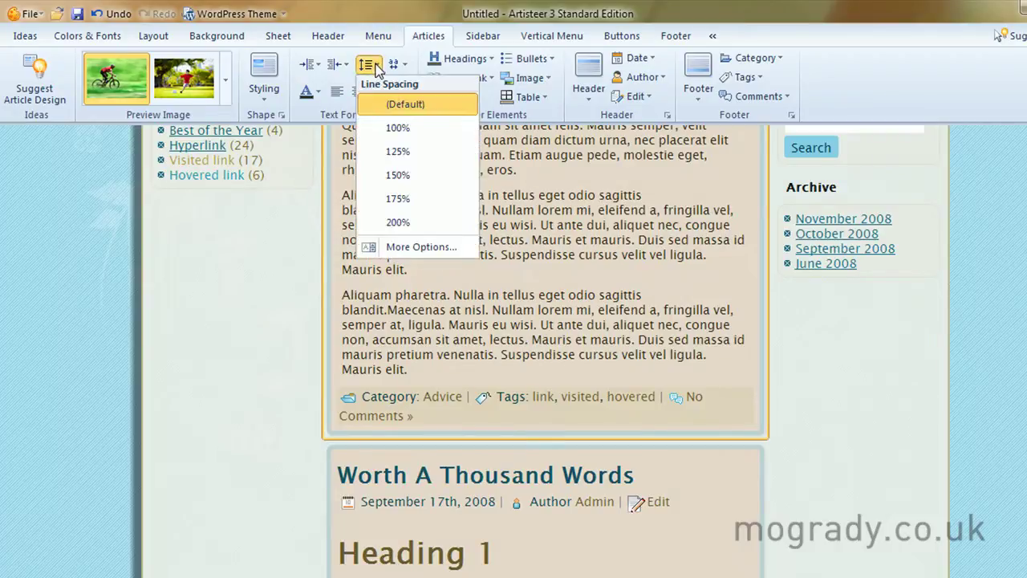
pyautogui.click(397, 227)
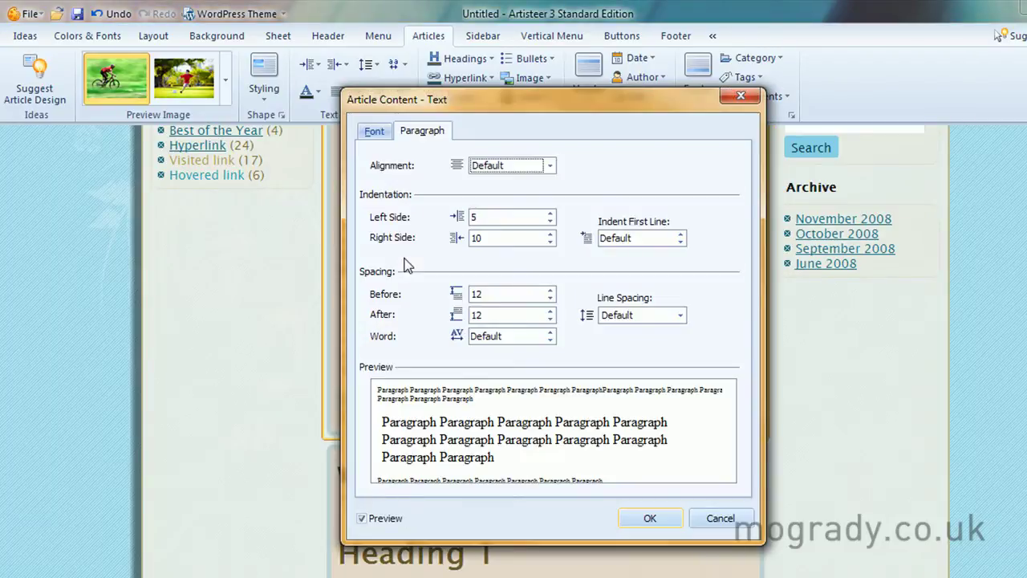
# In Article Content - Text, keep Default alignment, set Word spacing to 0, and apply.
pyautogui.moveTo(484, 107); pyautogui.dragTo(722, 144)
pyautogui.click(610, 172)
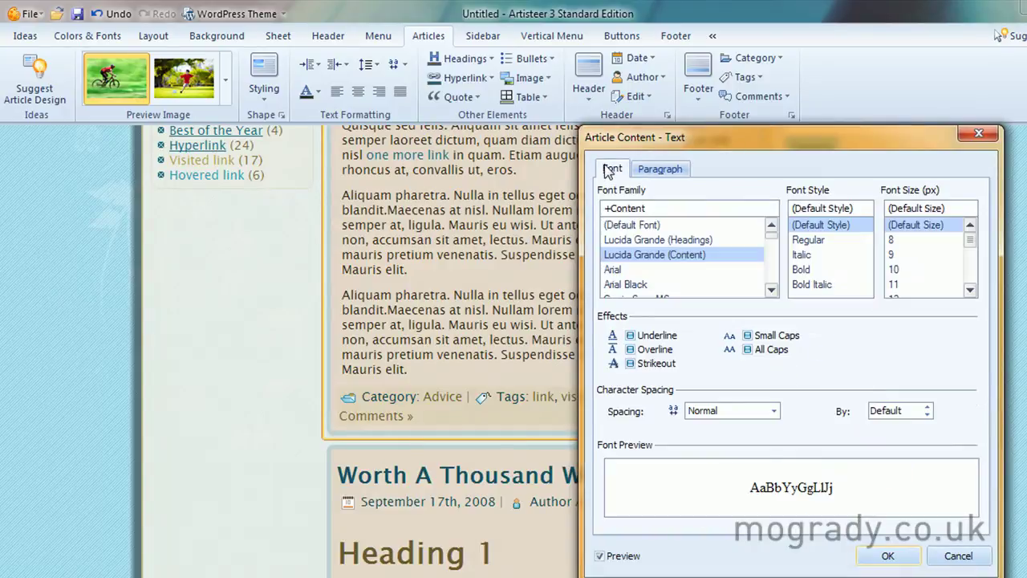
pyautogui.click(665, 173)
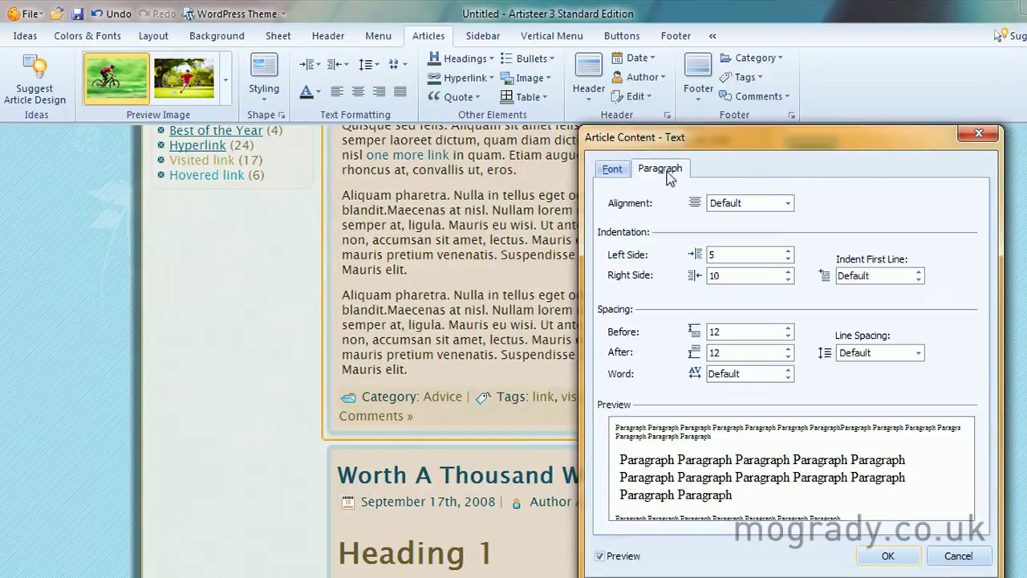
pyautogui.click(789, 205)
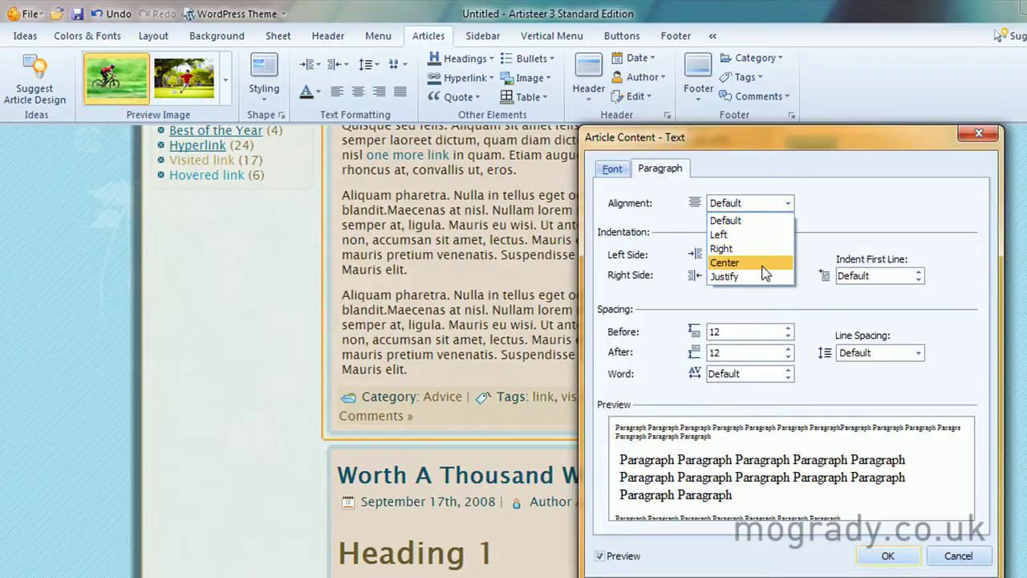
pyautogui.click(678, 250)
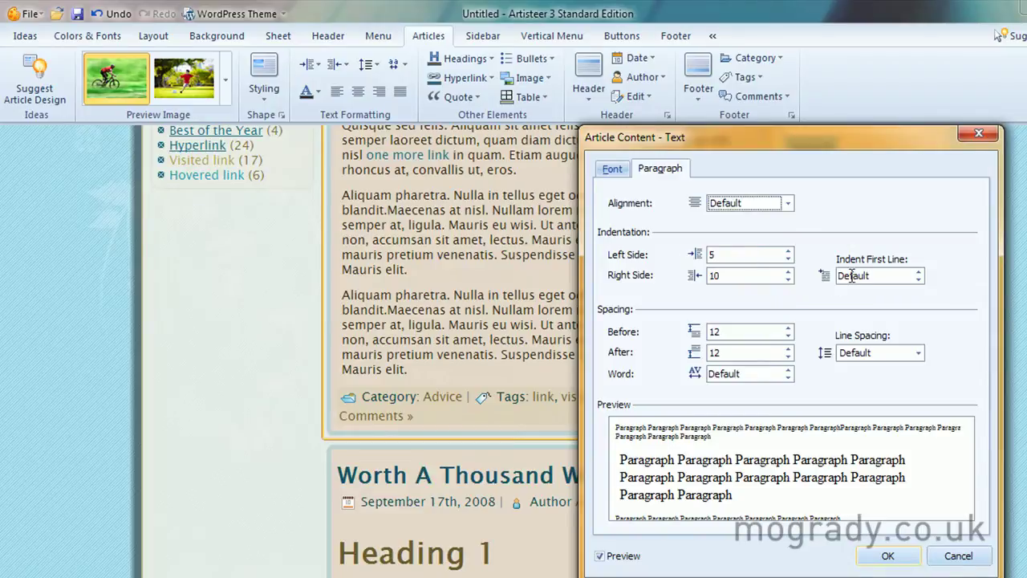
pyautogui.click(788, 378)
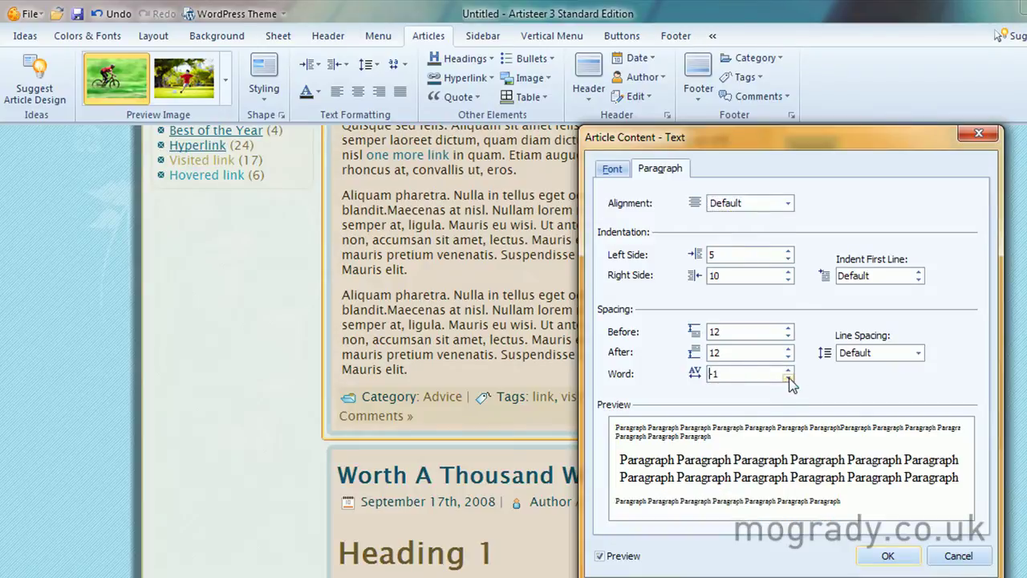
pyautogui.click(788, 369)
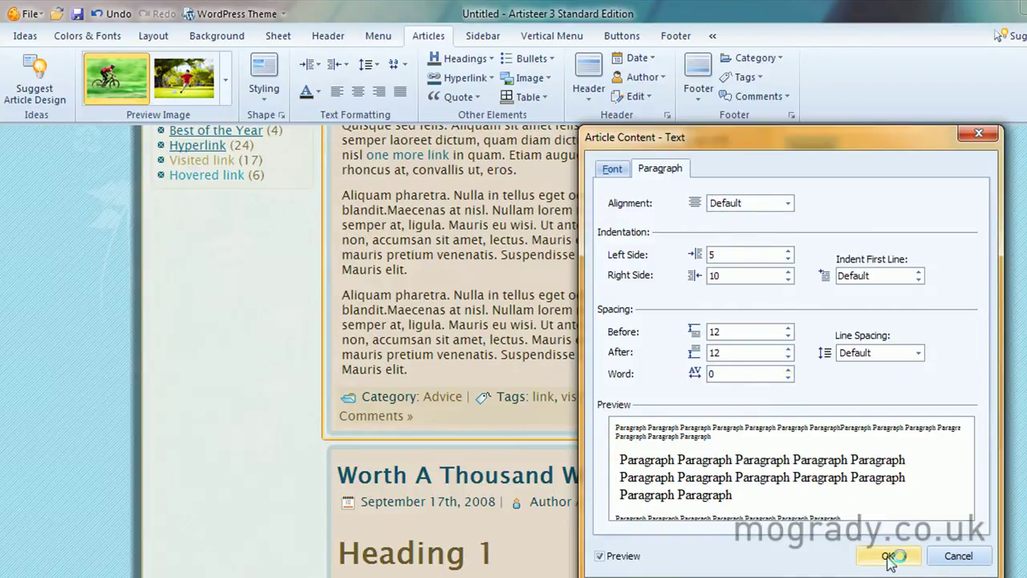
pyautogui.click(887, 556)
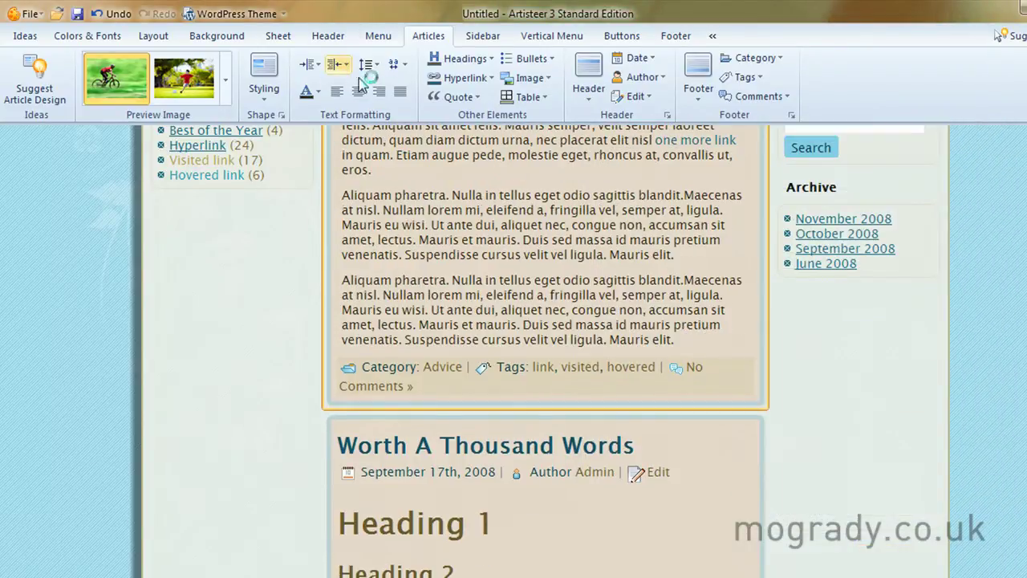
pyautogui.click(319, 95)
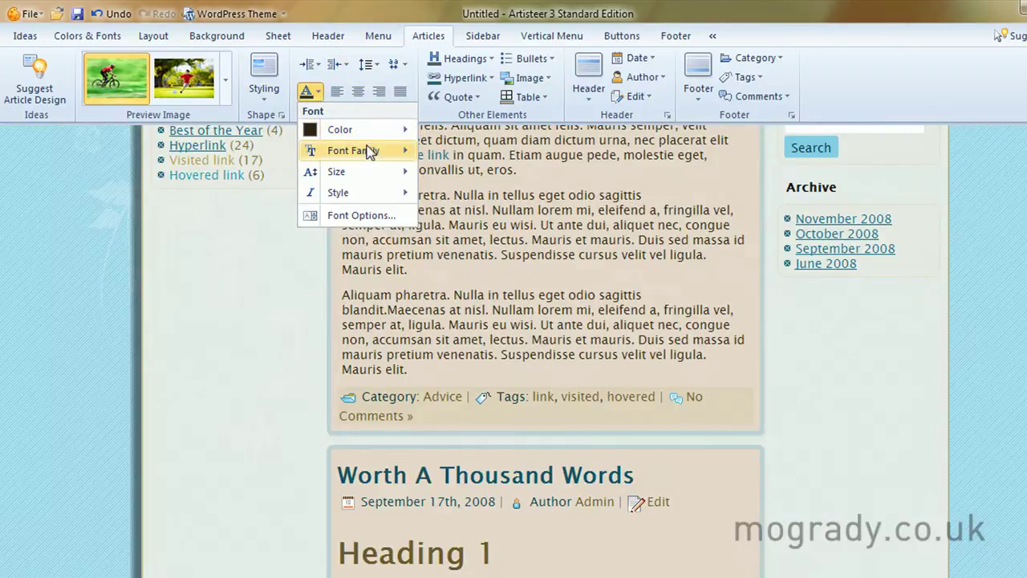
pyautogui.click(388, 214)
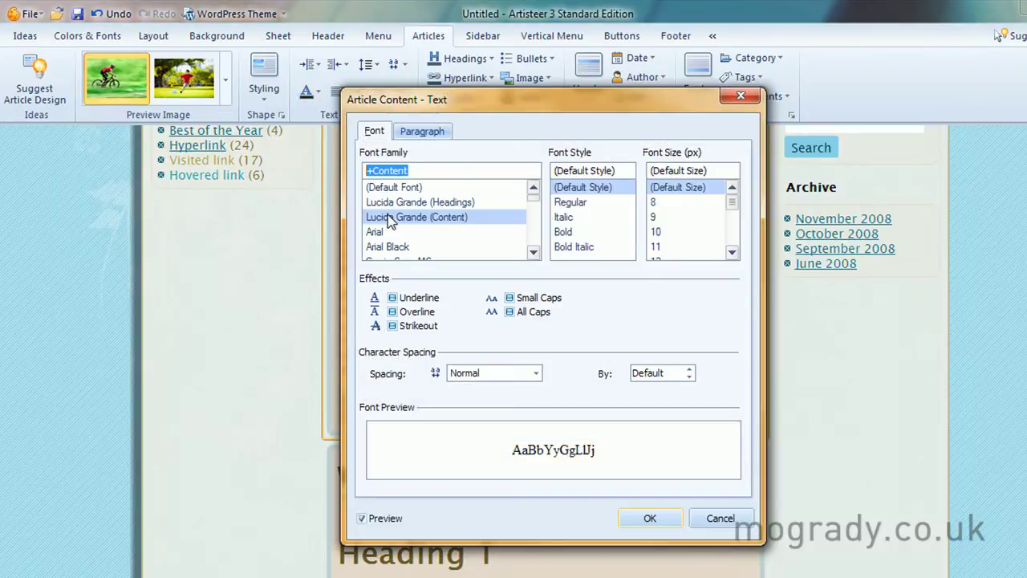
pyautogui.click(741, 98)
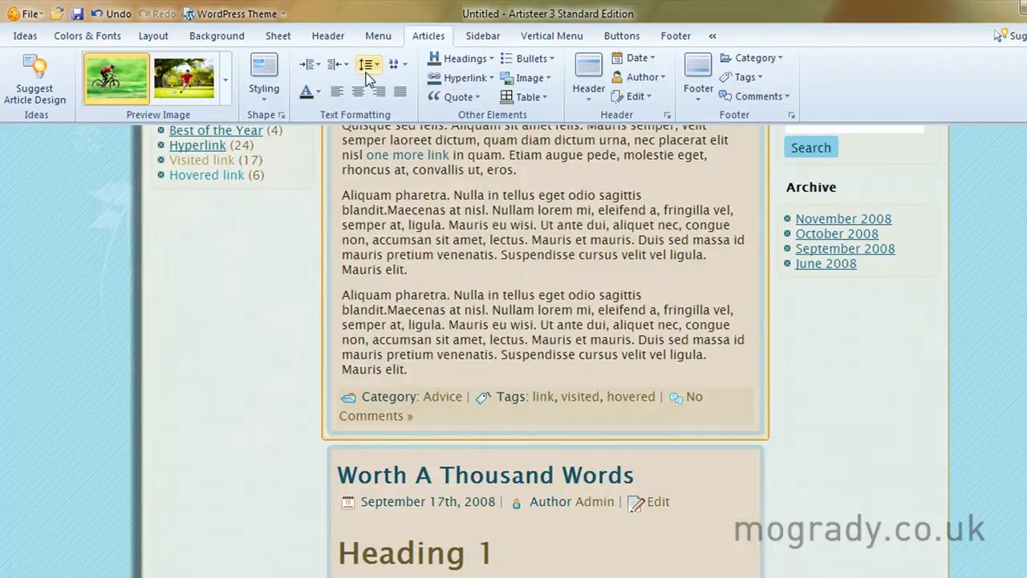
pyautogui.scroll(5, 514, 203)
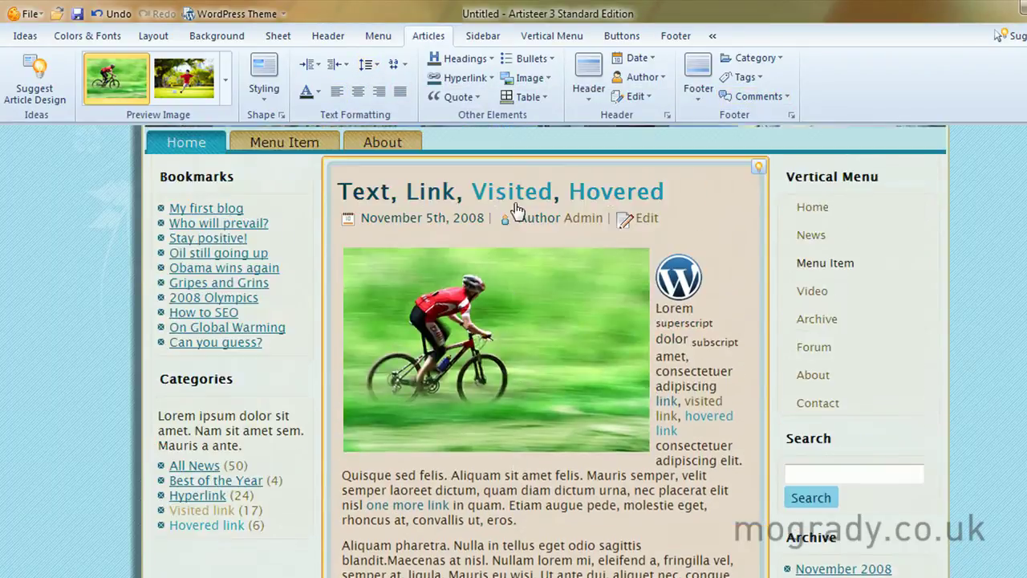
pyautogui.click(491, 60)
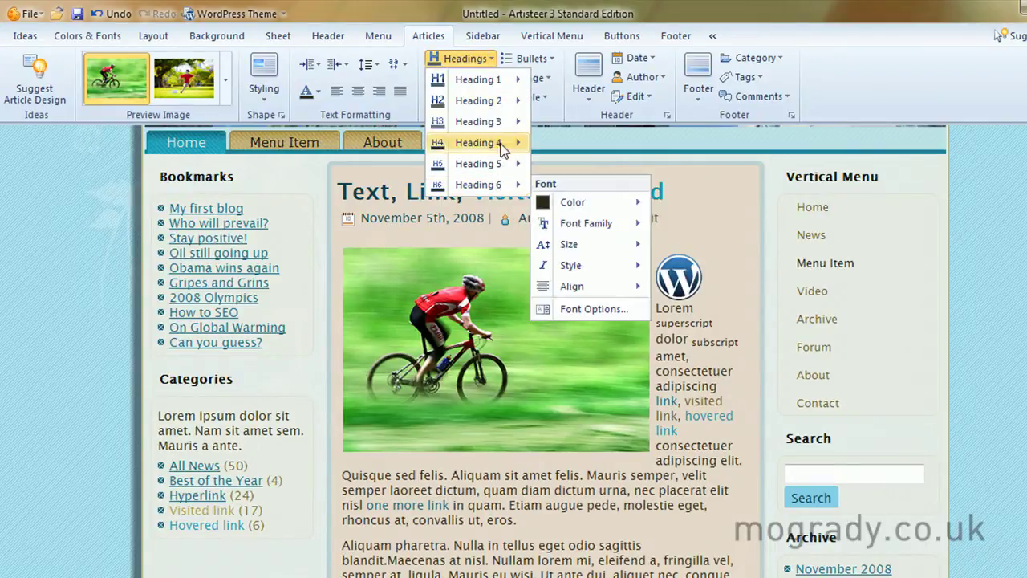
pyautogui.moveTo(511, 85)
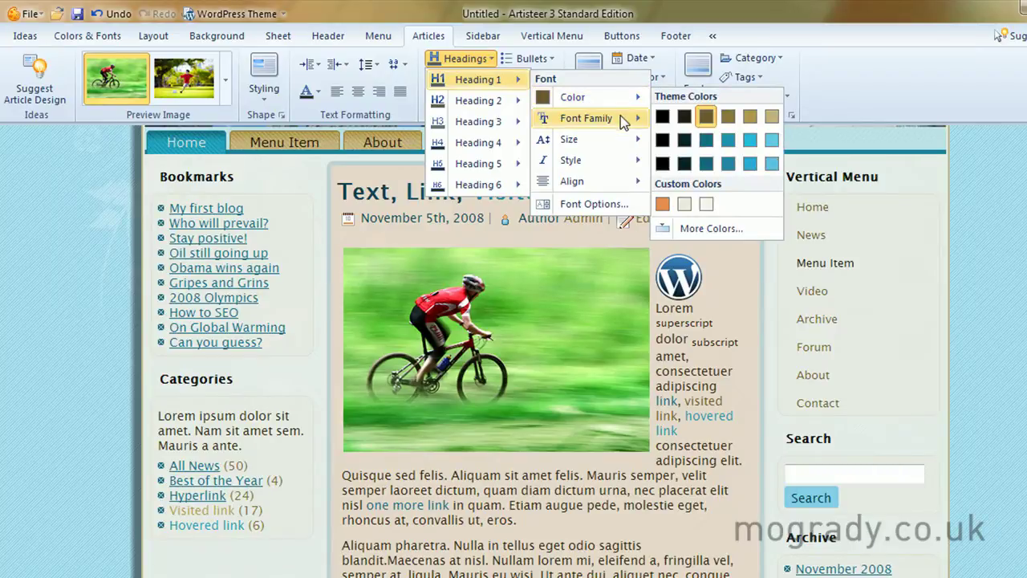
pyautogui.moveTo(622, 119)
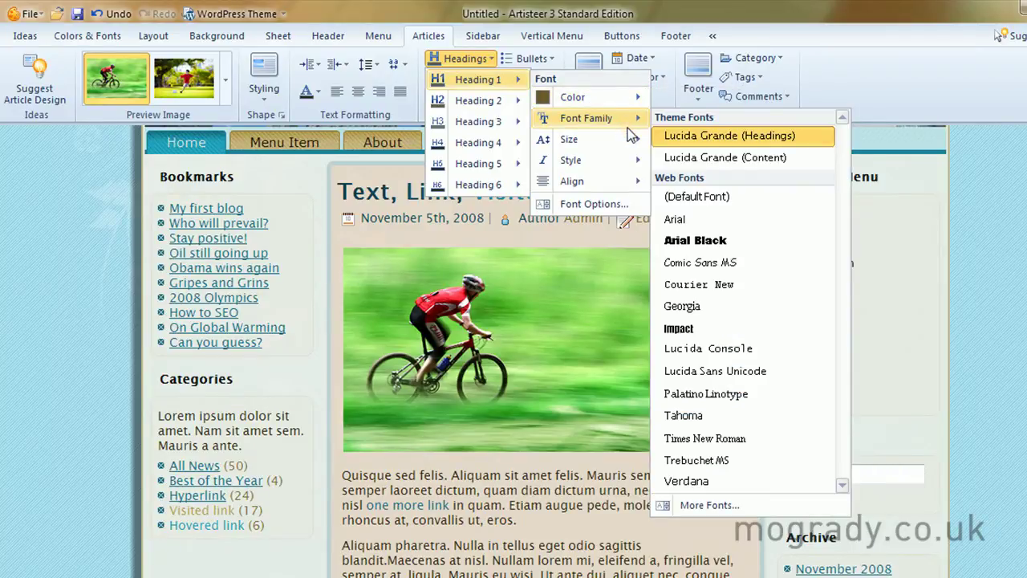
pyautogui.moveTo(631, 141)
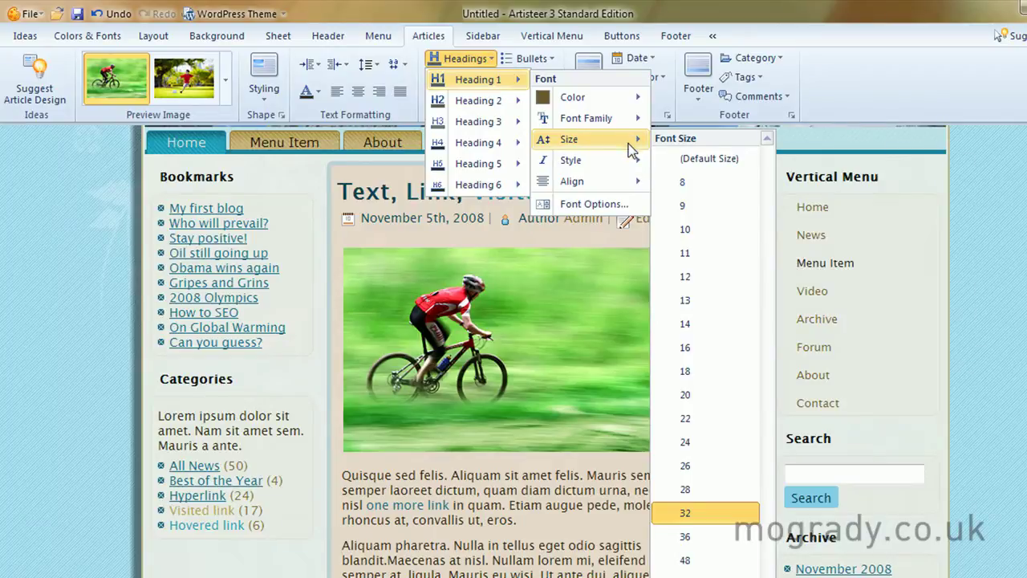
pyautogui.moveTo(631, 164)
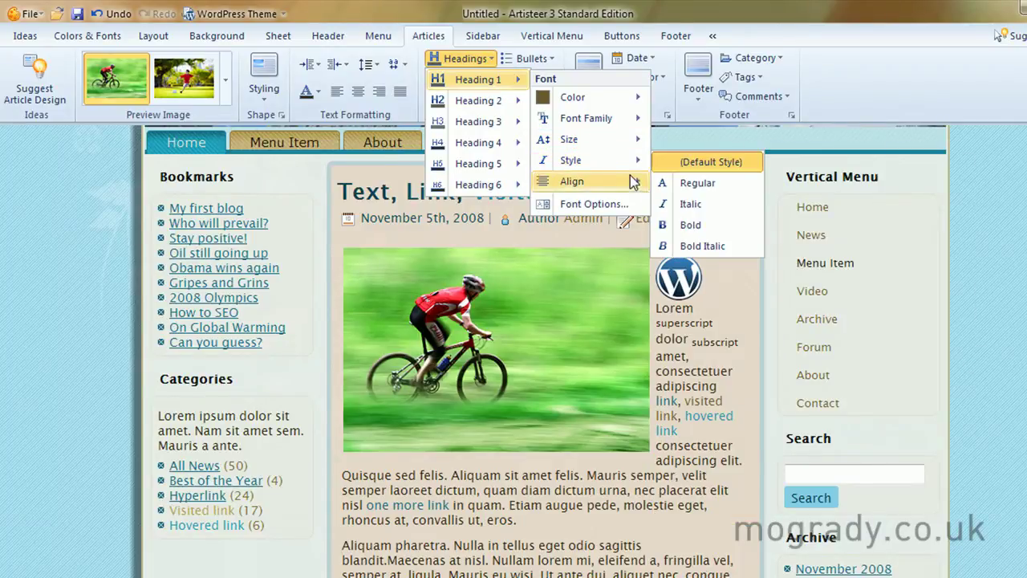
pyautogui.moveTo(634, 187)
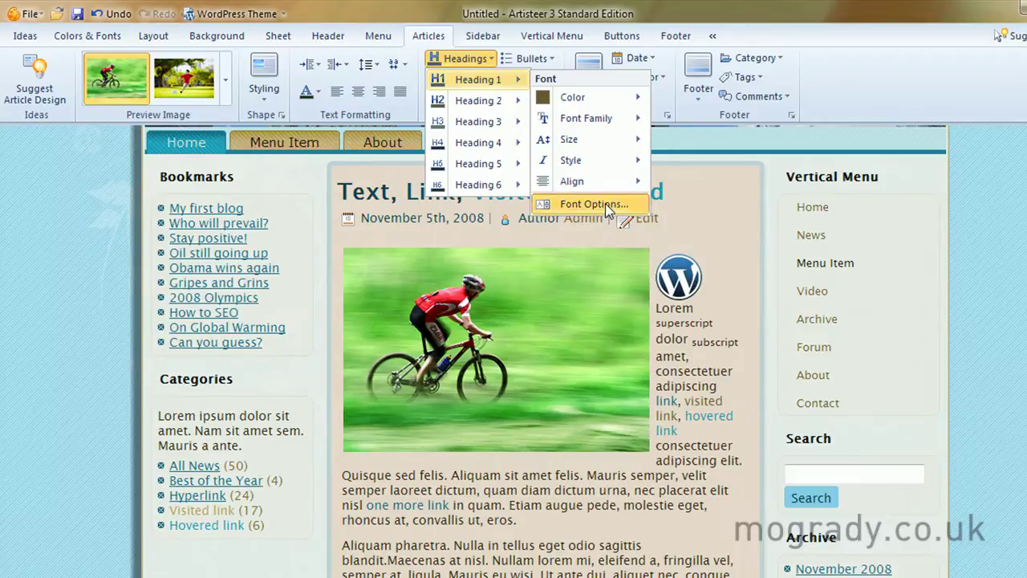
pyautogui.click(607, 207)
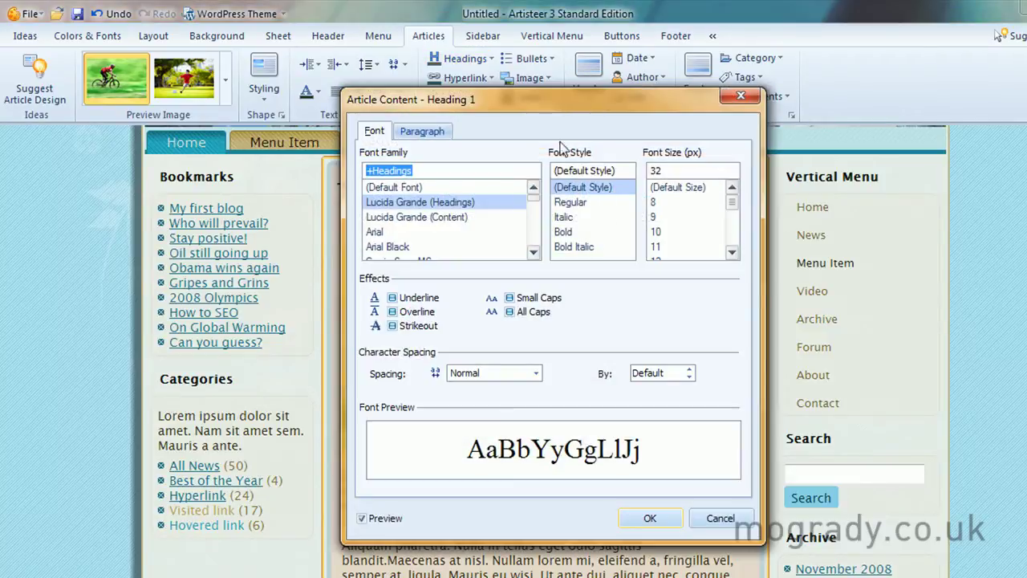
pyautogui.moveTo(558, 111); pyautogui.dragTo(770, 133)
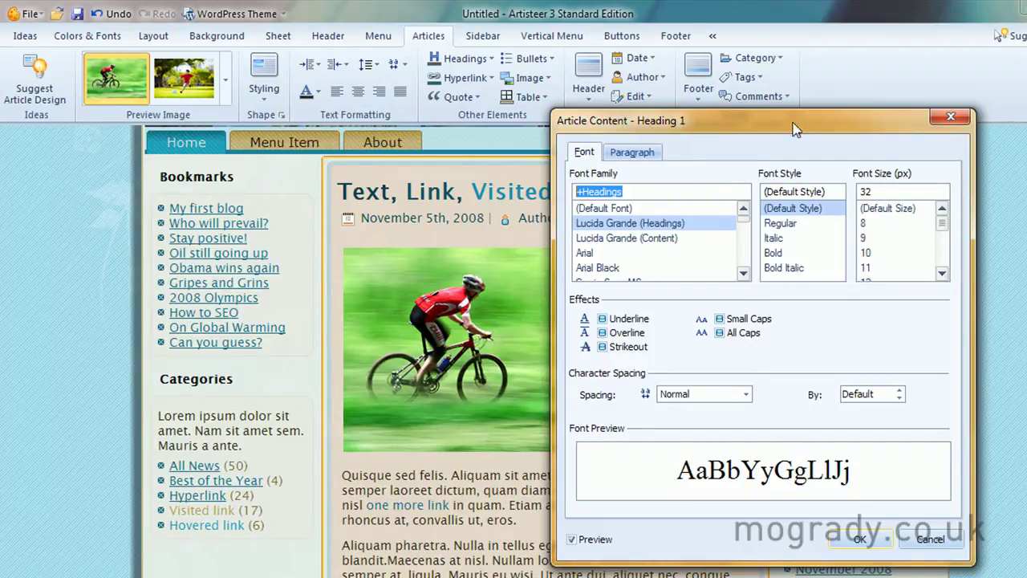
pyautogui.click(946, 117)
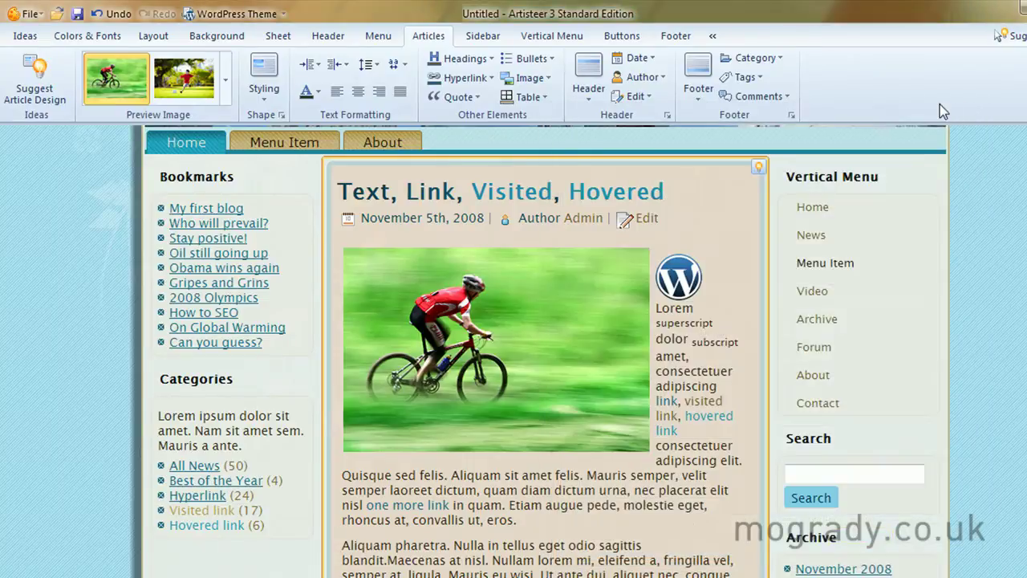
pyautogui.click(491, 79)
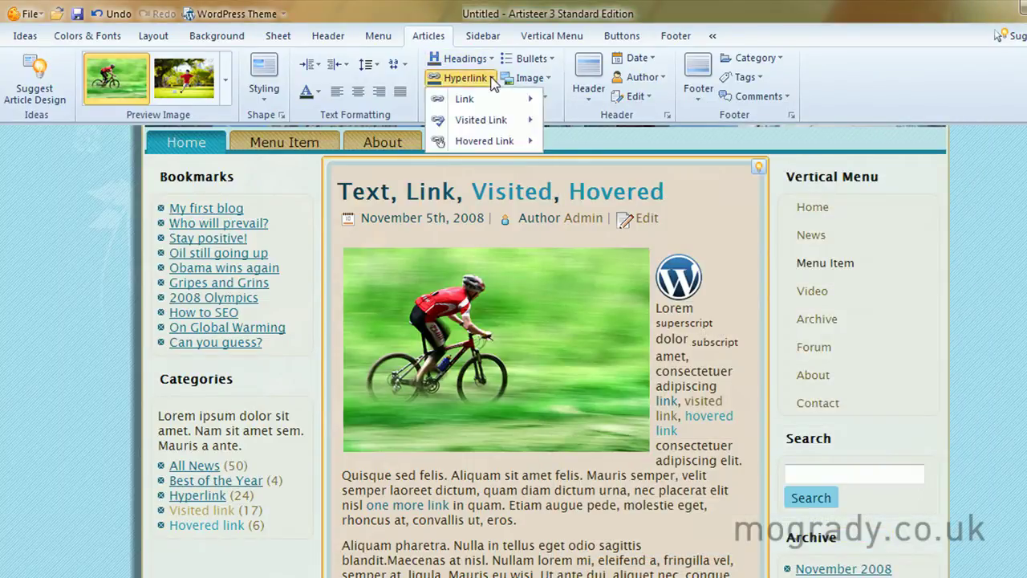
pyautogui.moveTo(489, 96)
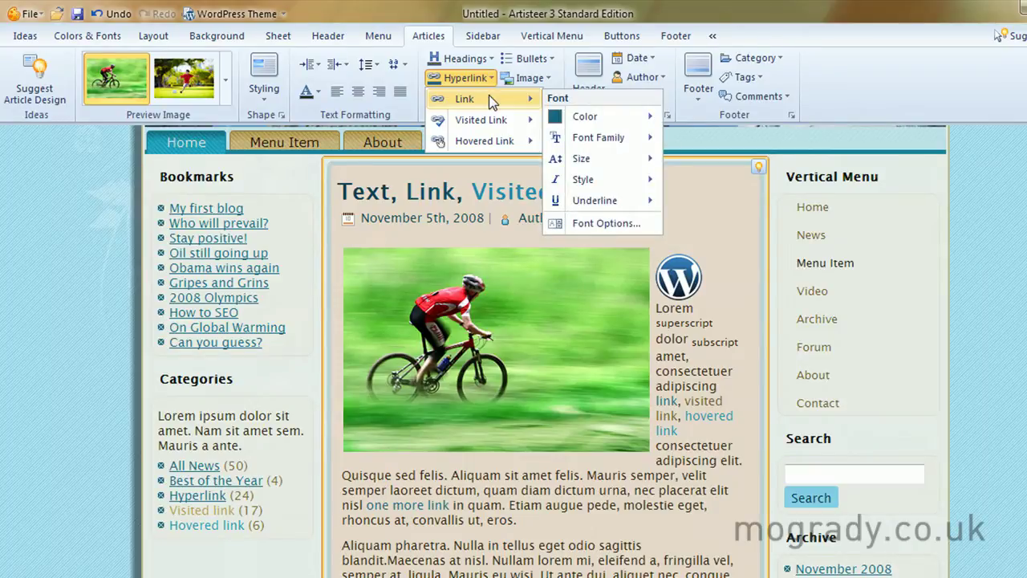
pyautogui.moveTo(509, 147)
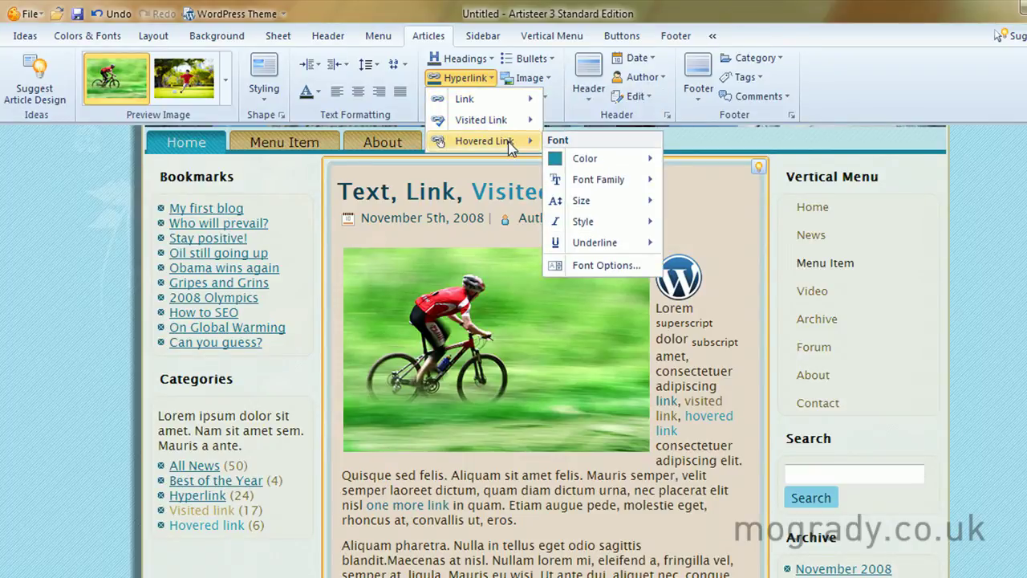
pyautogui.moveTo(523, 122)
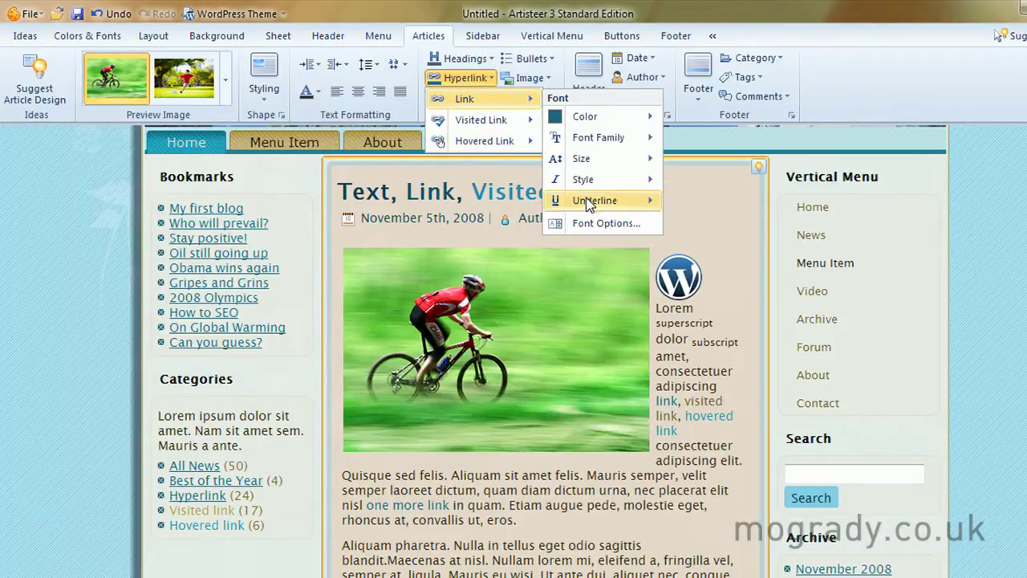
pyautogui.click(513, 175)
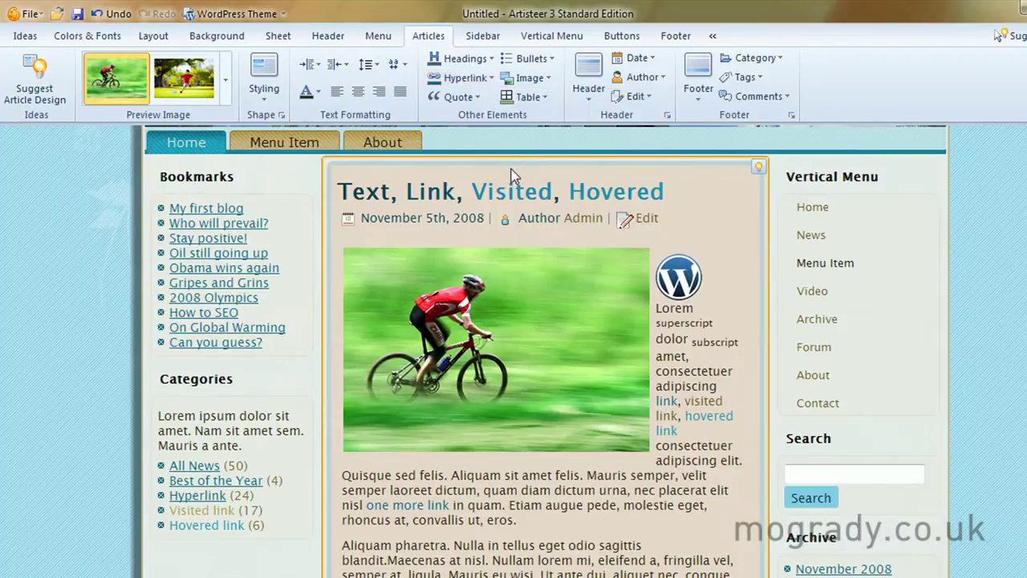
# Give the quote block 6 pixels of padding.
pyautogui.scroll(-5, 538, 281)
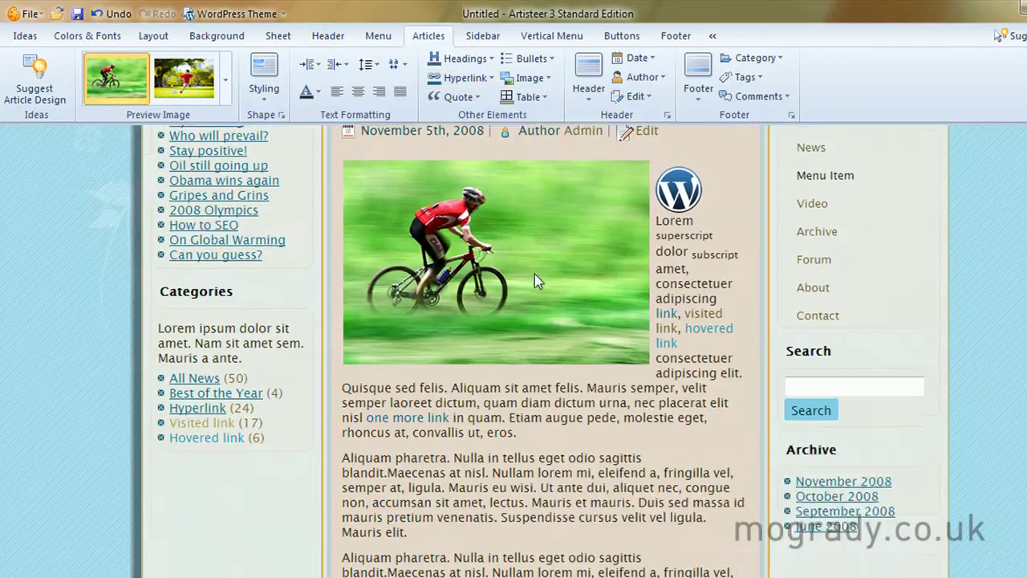
pyautogui.scroll(-12, 535, 274)
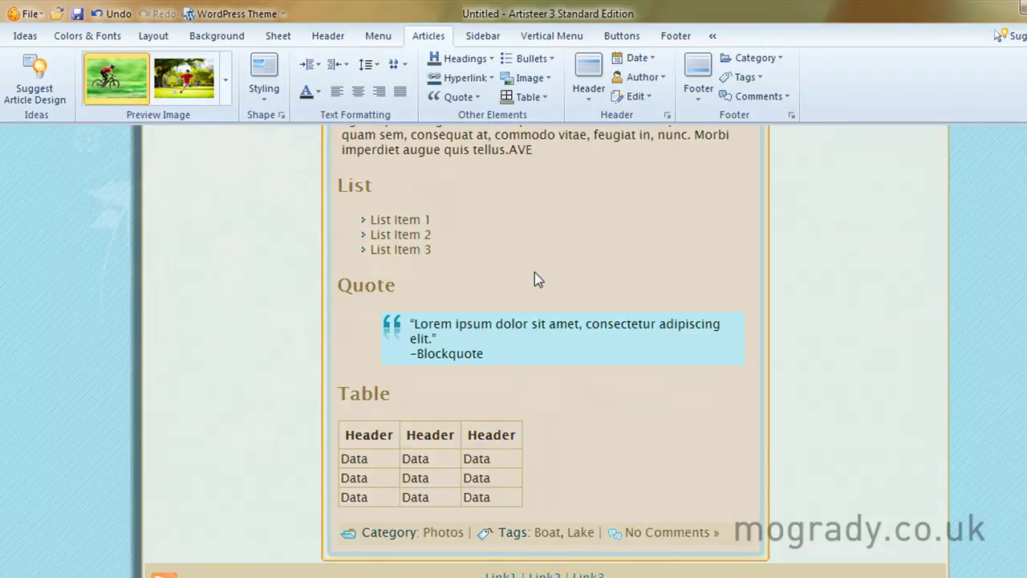
pyautogui.click(477, 97)
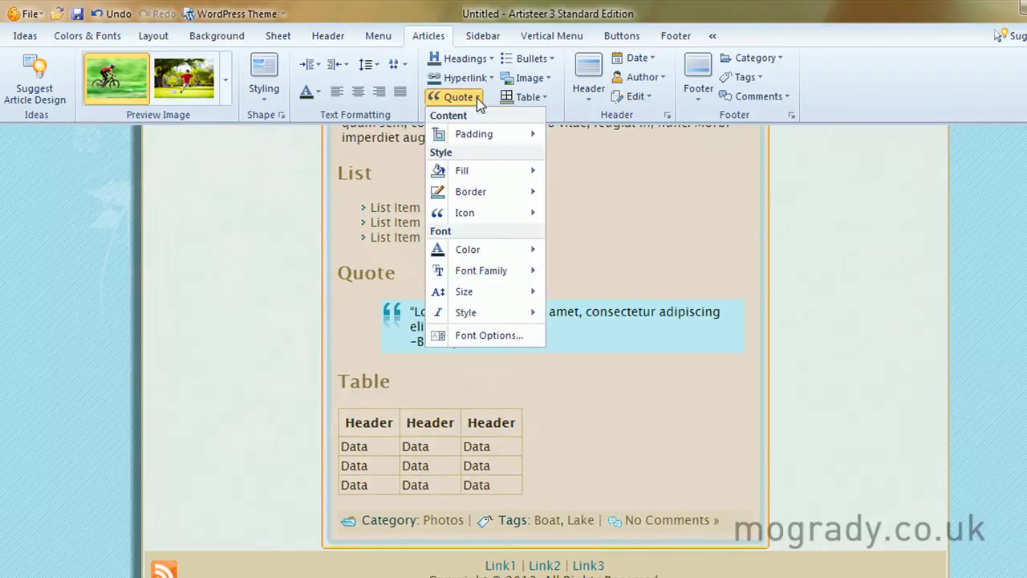
pyautogui.moveTo(480, 138)
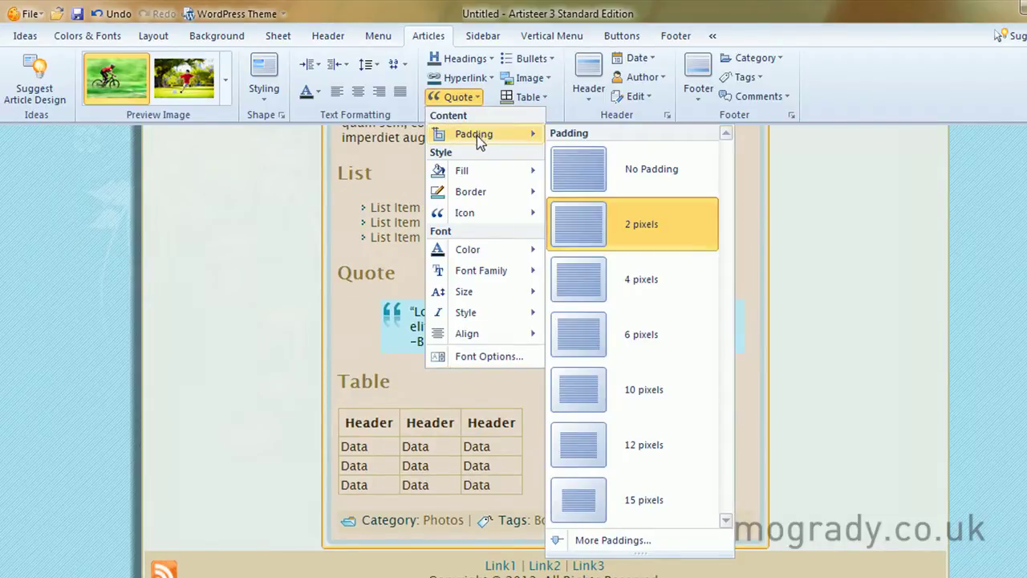
pyautogui.click(581, 333)
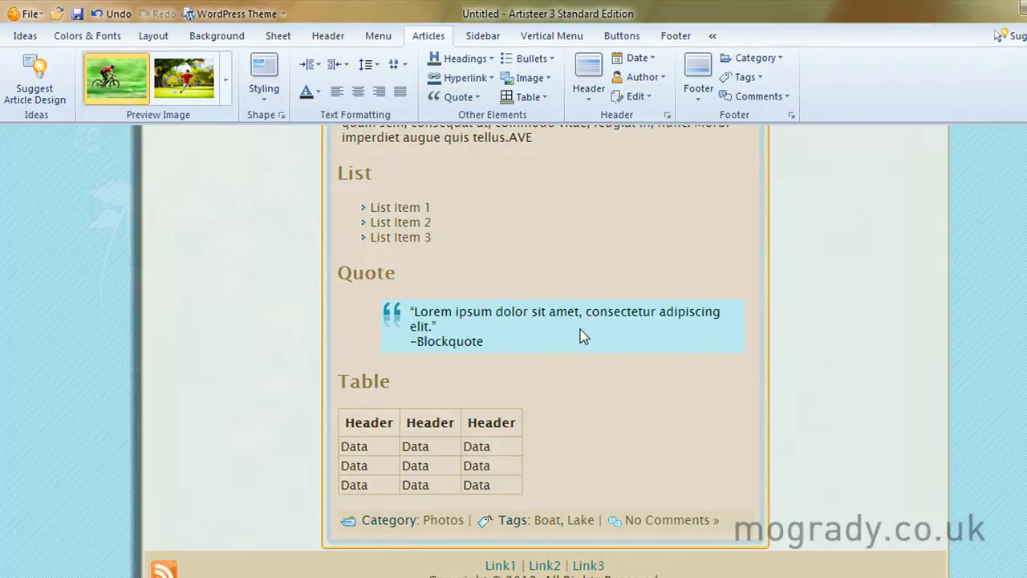
# Fill the quote block with a custom yellow lightened to pale yellow EFFBA3.
pyautogui.click(479, 100)
pyautogui.moveTo(477, 170)
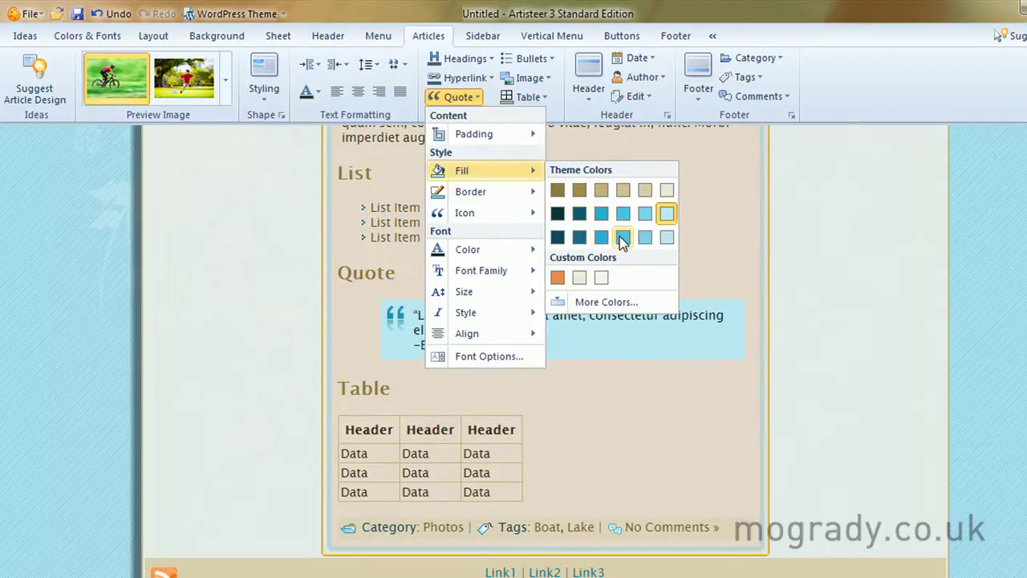
pyautogui.click(606, 302)
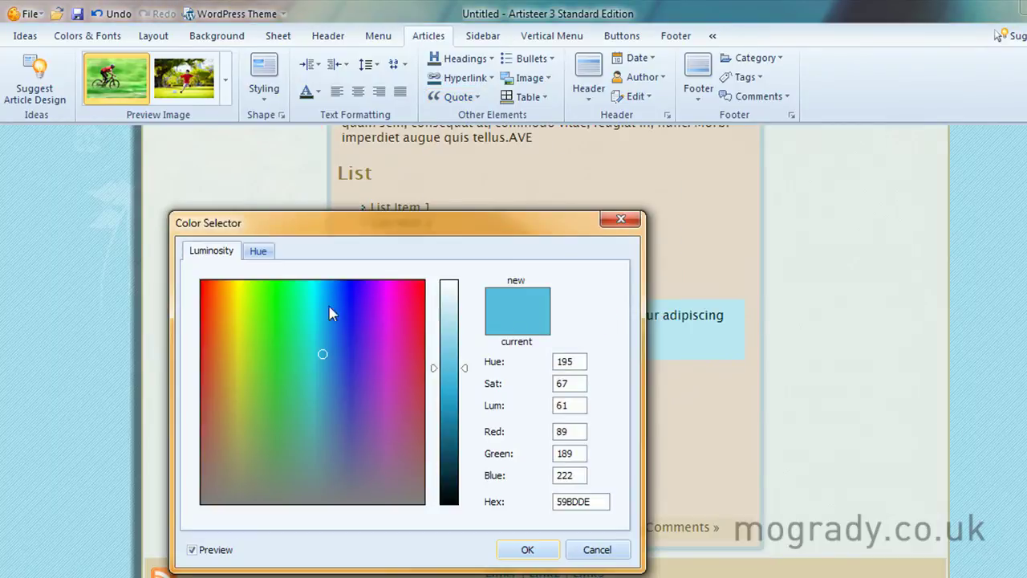
pyautogui.click(244, 305)
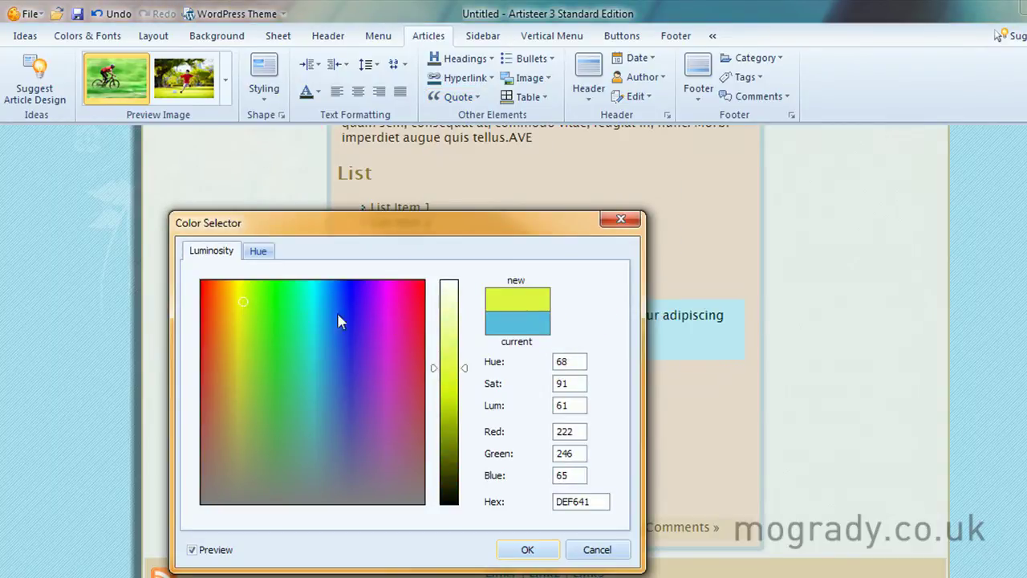
pyautogui.moveTo(463, 367); pyautogui.dragTo(462, 323)
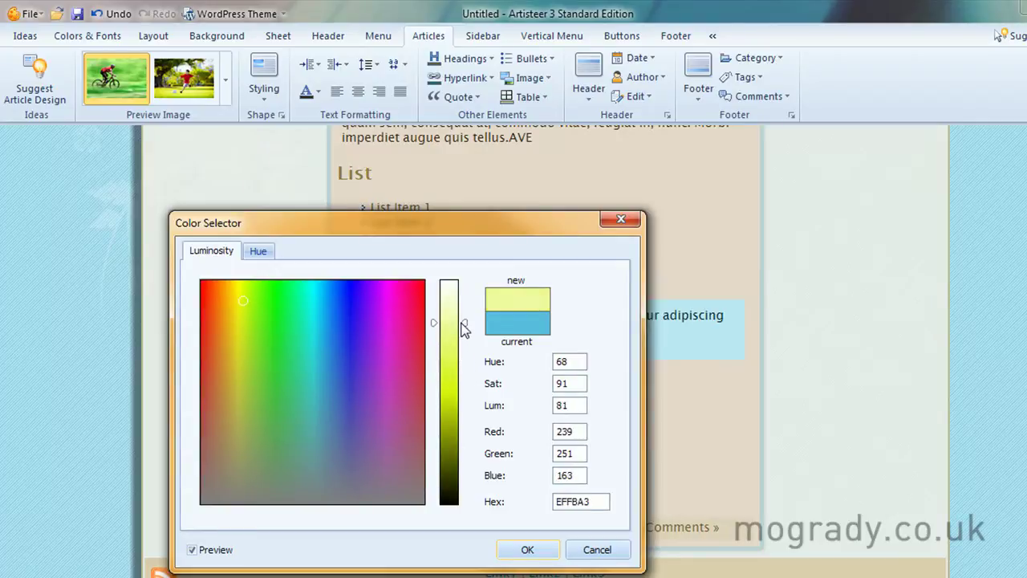
pyautogui.click(543, 549)
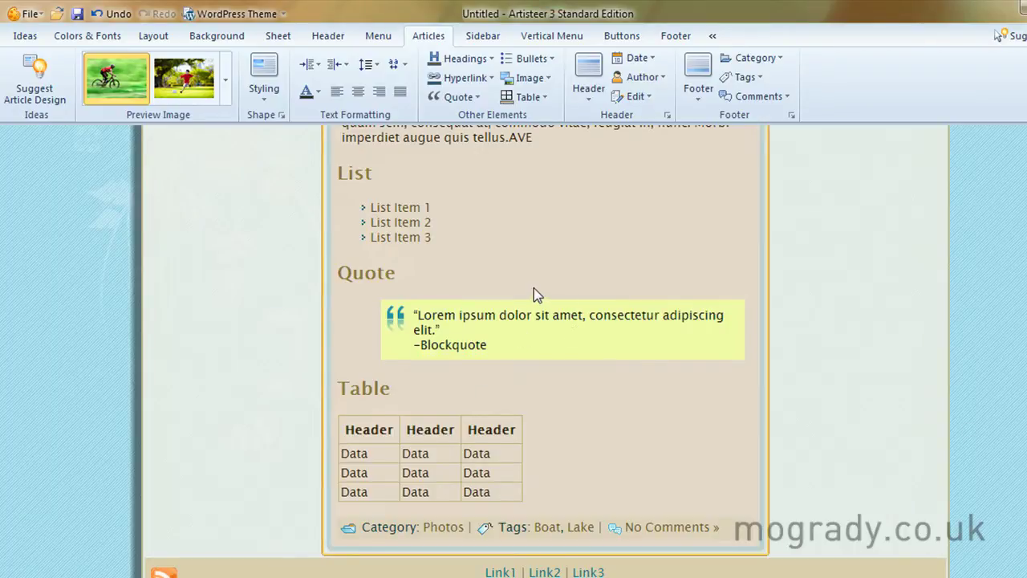
# Cancel the Insert Icon from File browser, keeping the existing quotation-mark icon.
pyautogui.click(477, 97)
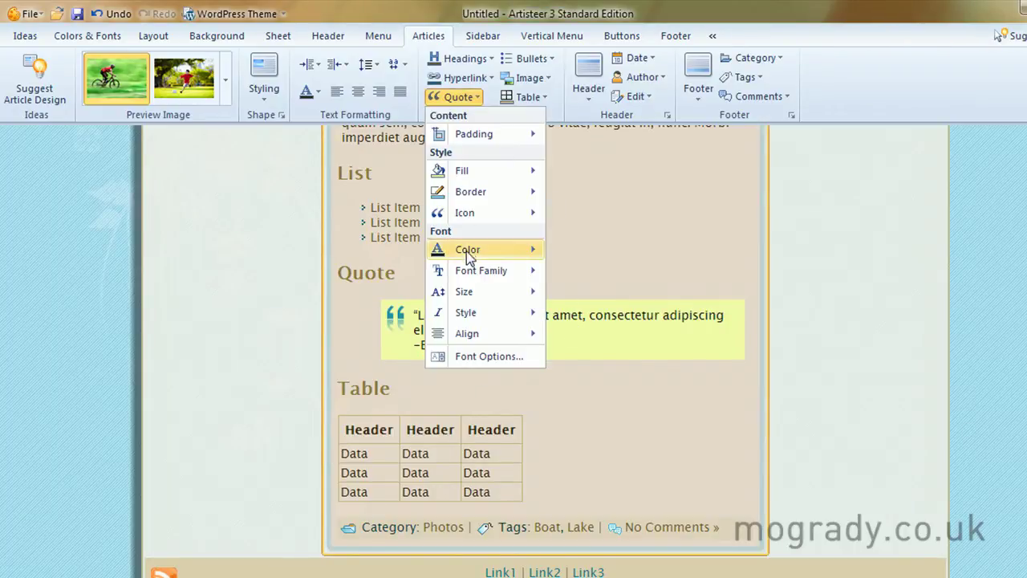
pyautogui.moveTo(534, 215)
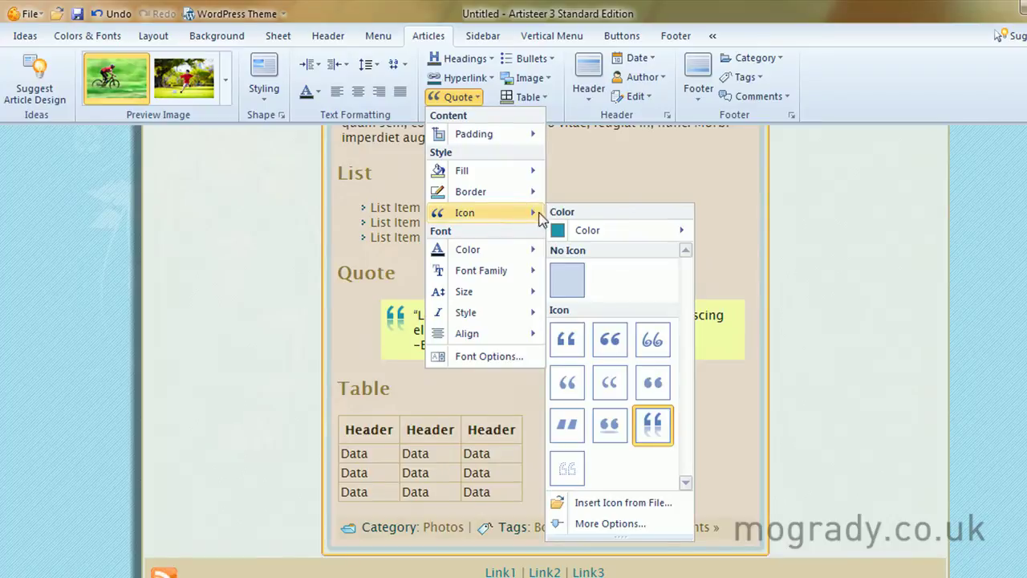
pyautogui.click(641, 504)
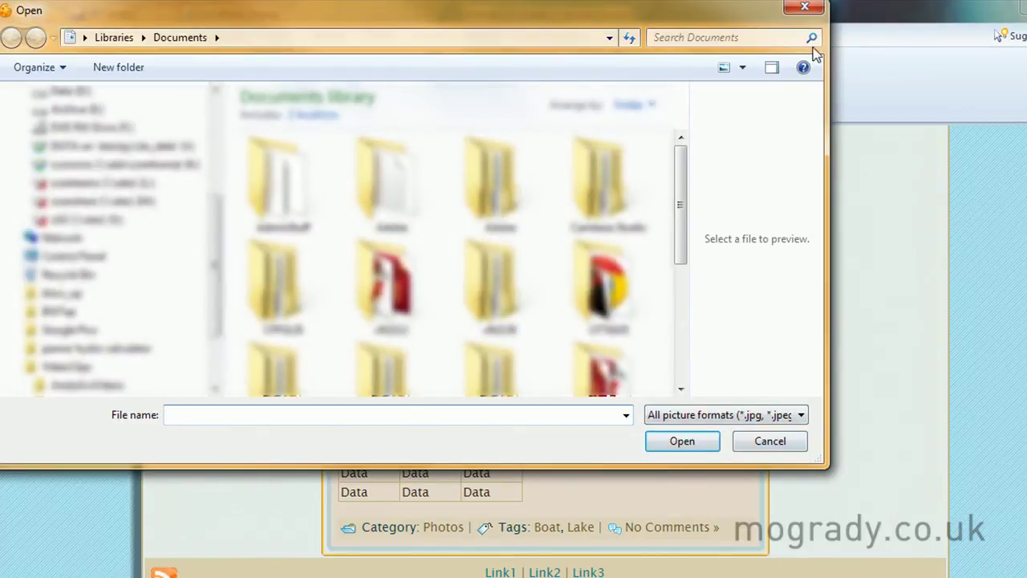
pyautogui.click(804, 7)
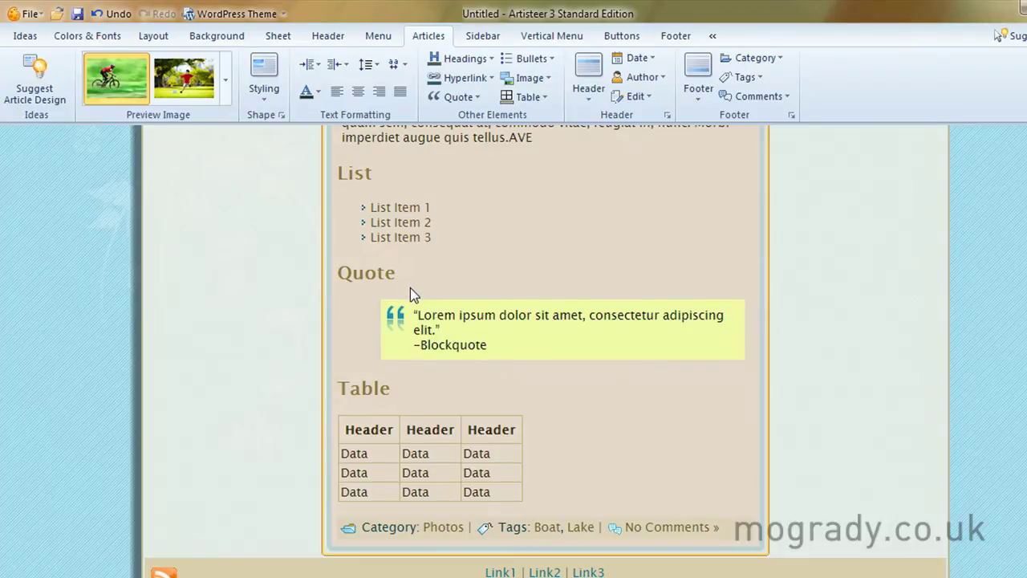
pyautogui.click(474, 97)
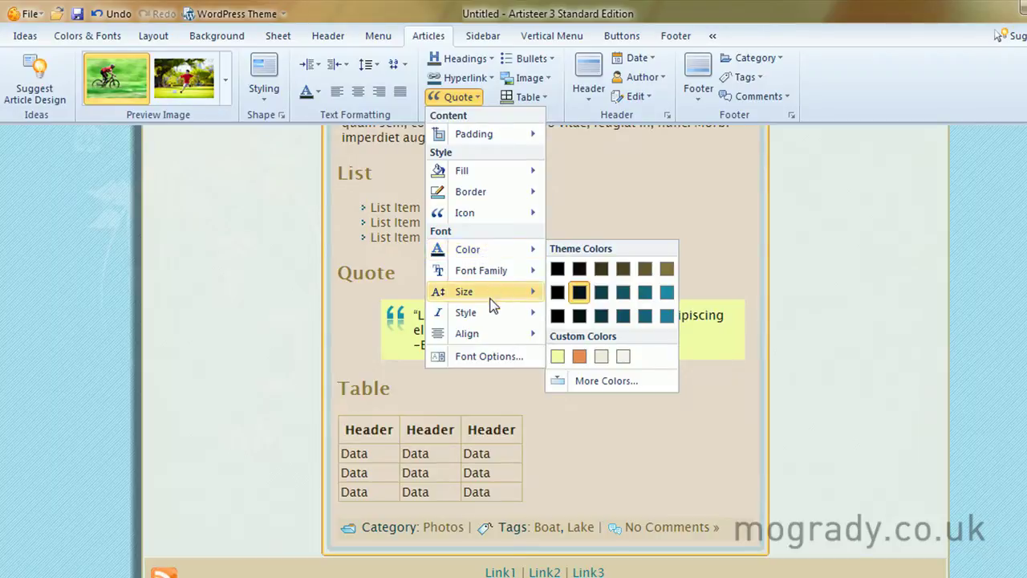
pyautogui.click(539, 62)
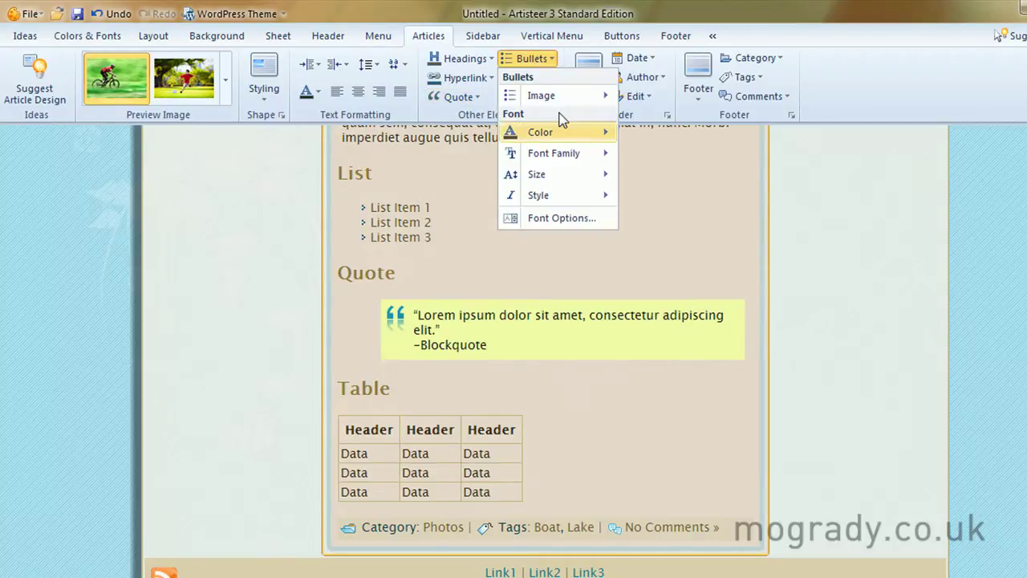
# Set the list bullet image to the solid triangle arrow and review bullet colour choices.
pyautogui.moveTo(567, 95)
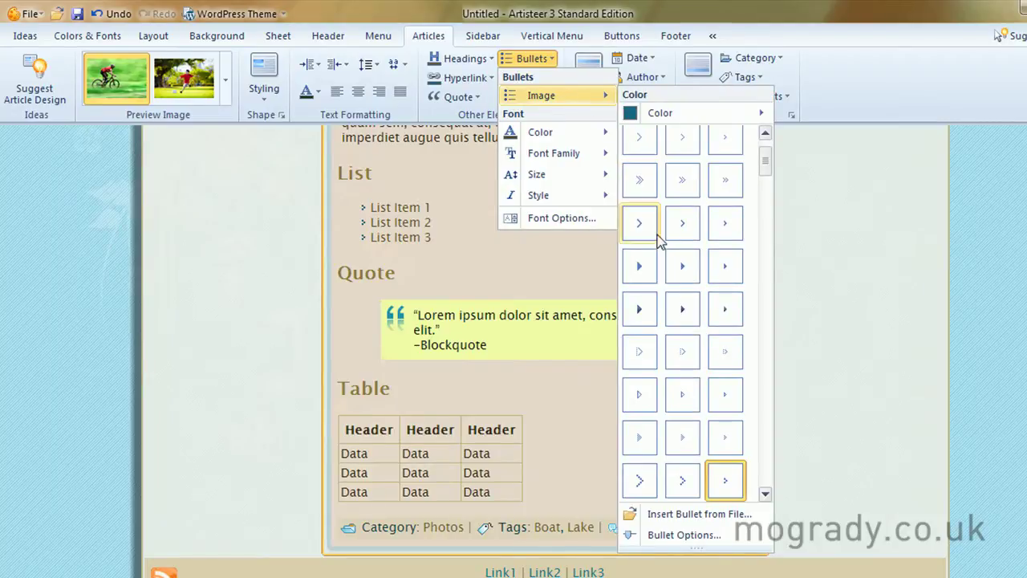
pyautogui.click(646, 309)
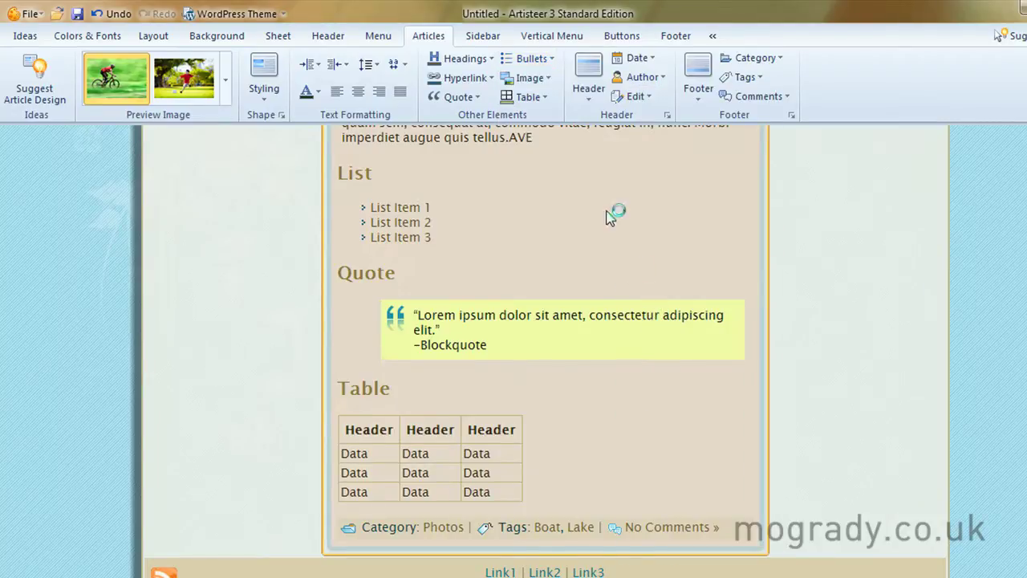
pyautogui.click(554, 60)
pyautogui.click(561, 135)
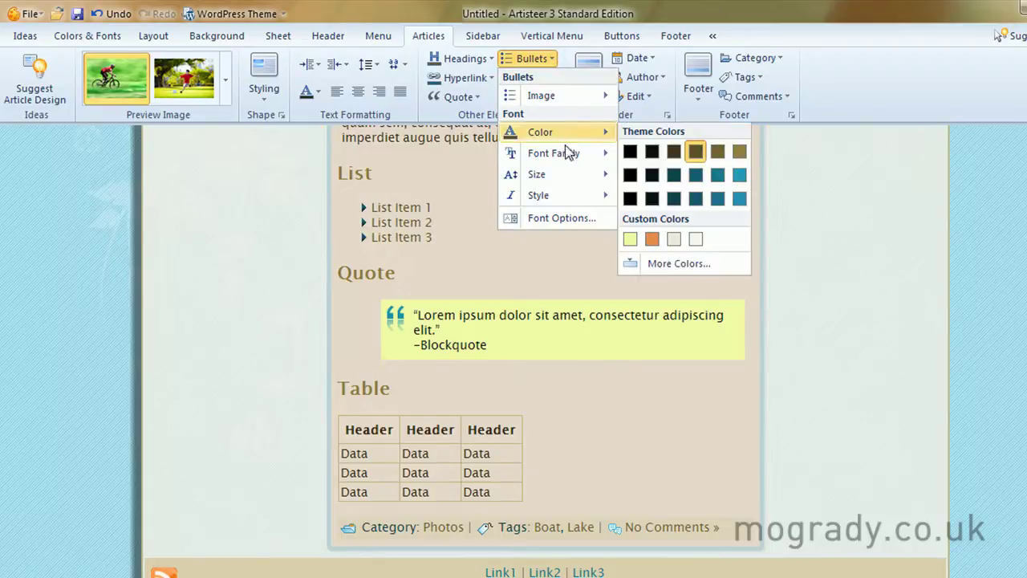
pyautogui.click(553, 60)
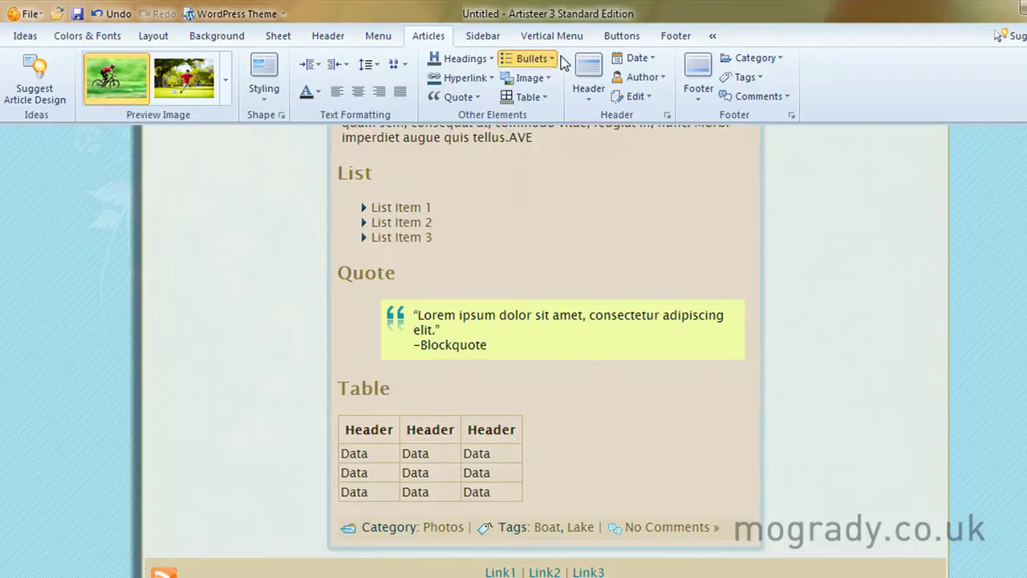
pyautogui.click(548, 80)
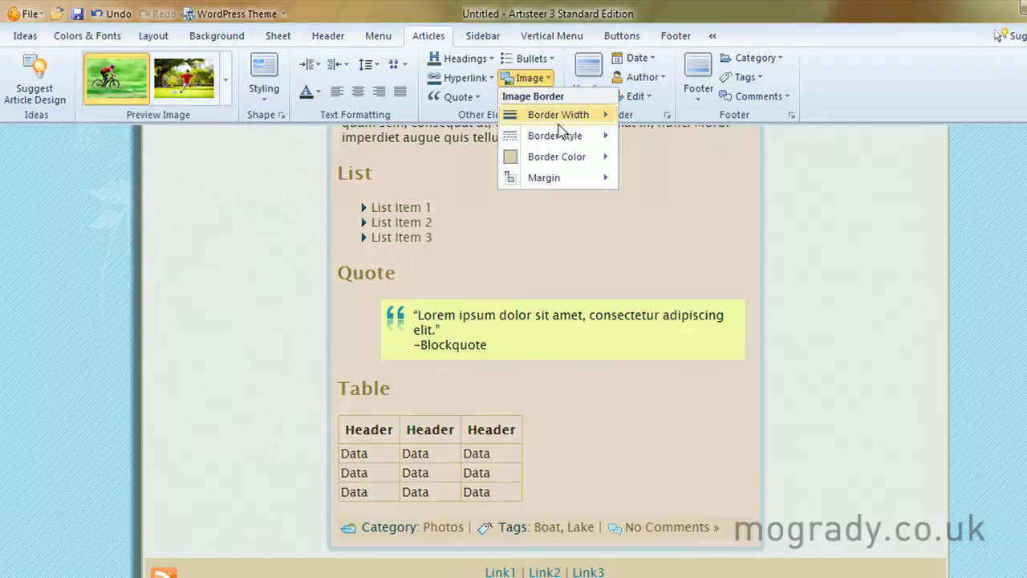
pyautogui.click(581, 206)
pyautogui.scroll(15, 580, 214)
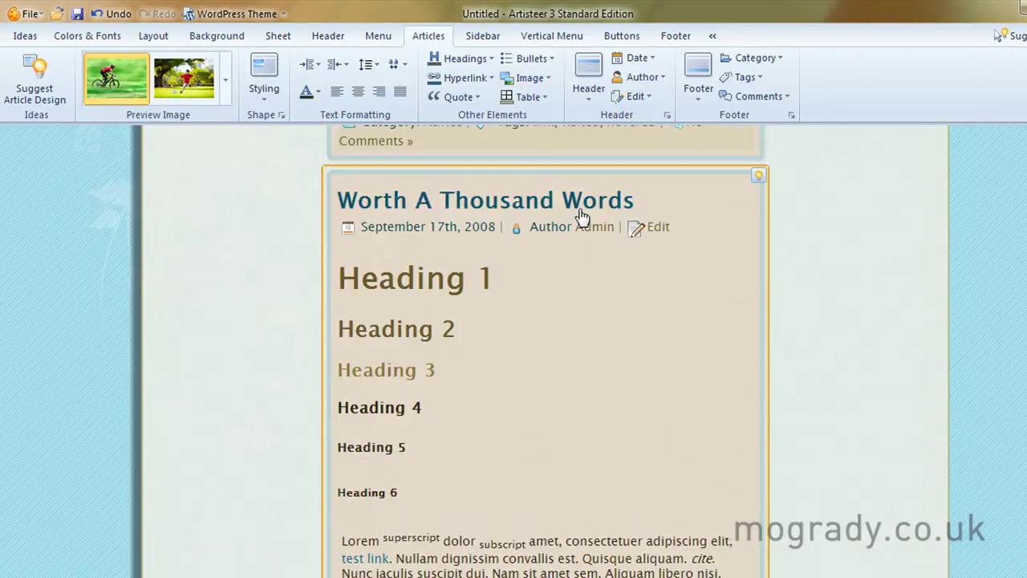
pyautogui.scroll(-3, 562, 261)
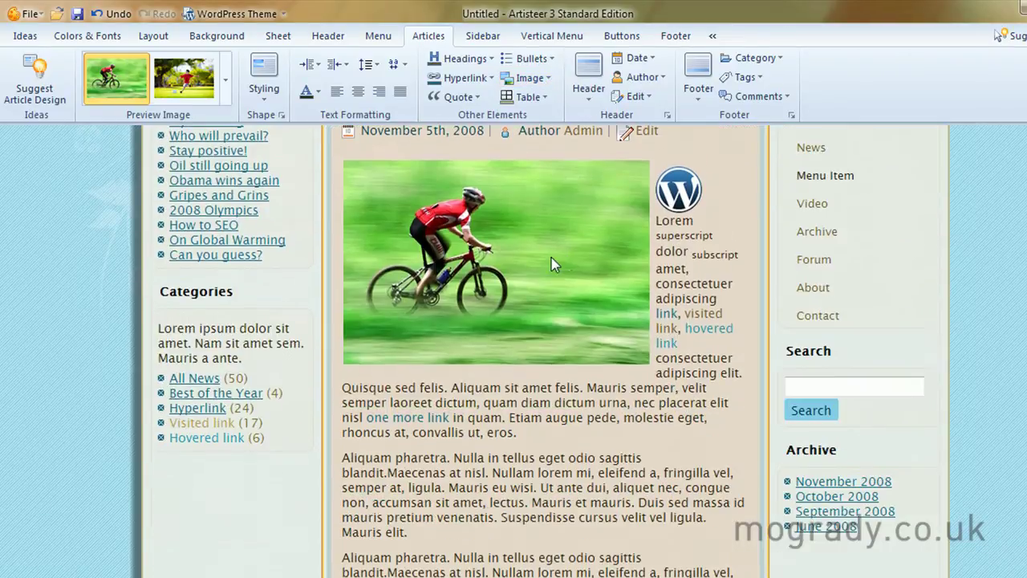
pyautogui.click(551, 261)
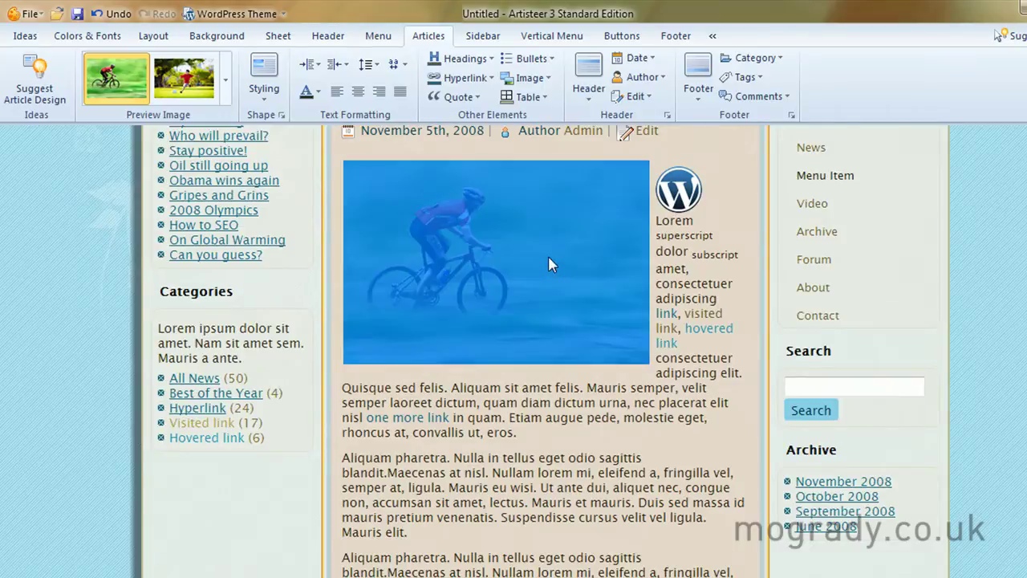
pyautogui.click(531, 78)
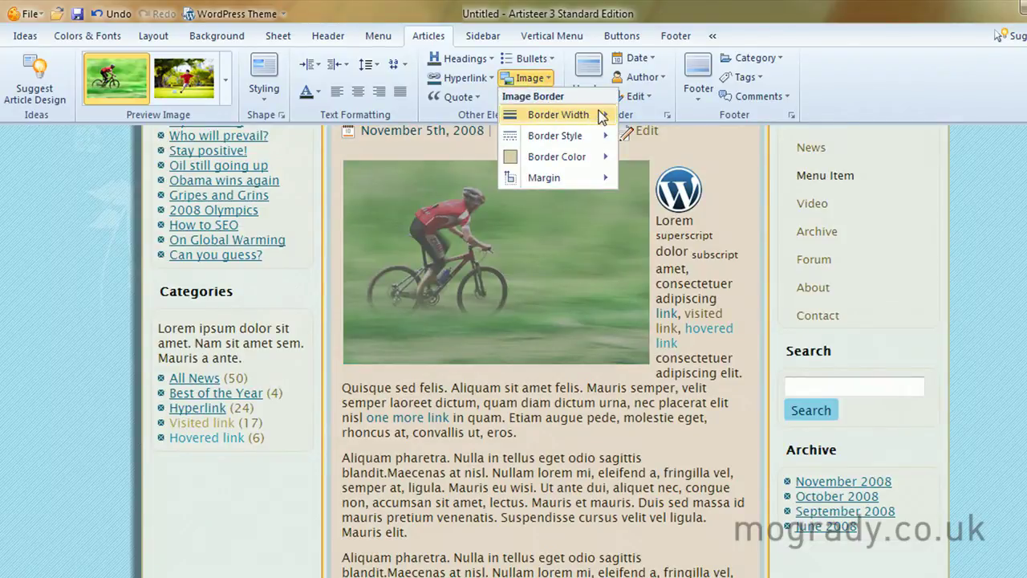
pyautogui.moveTo(602, 116)
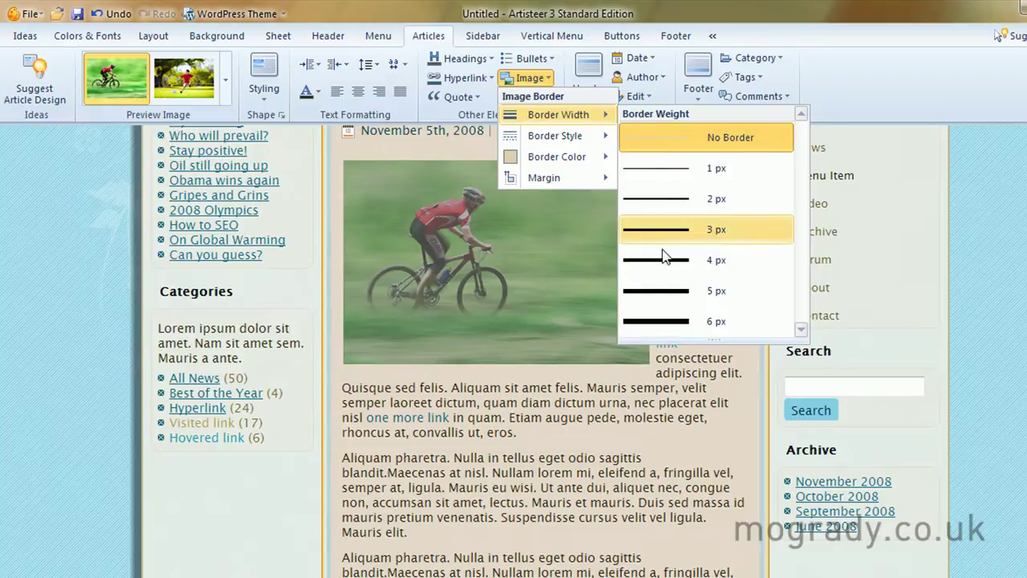
pyautogui.moveTo(590, 138)
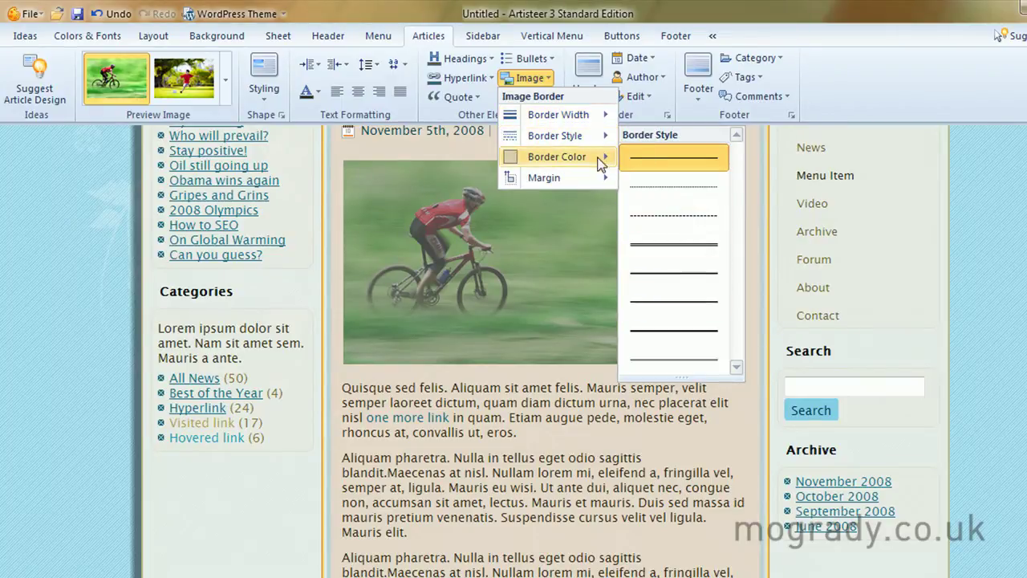
pyautogui.moveTo(597, 157)
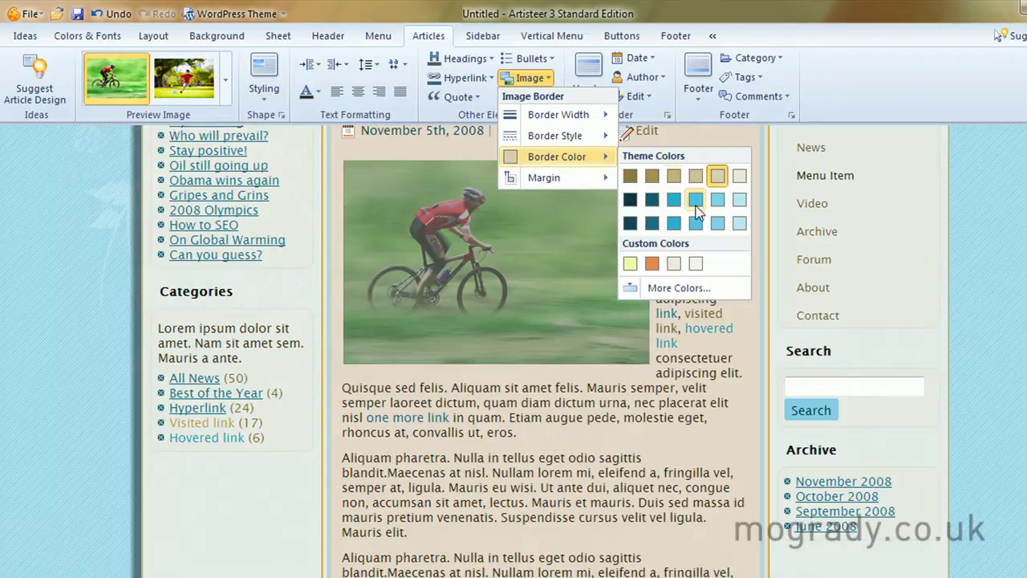
pyautogui.moveTo(602, 177)
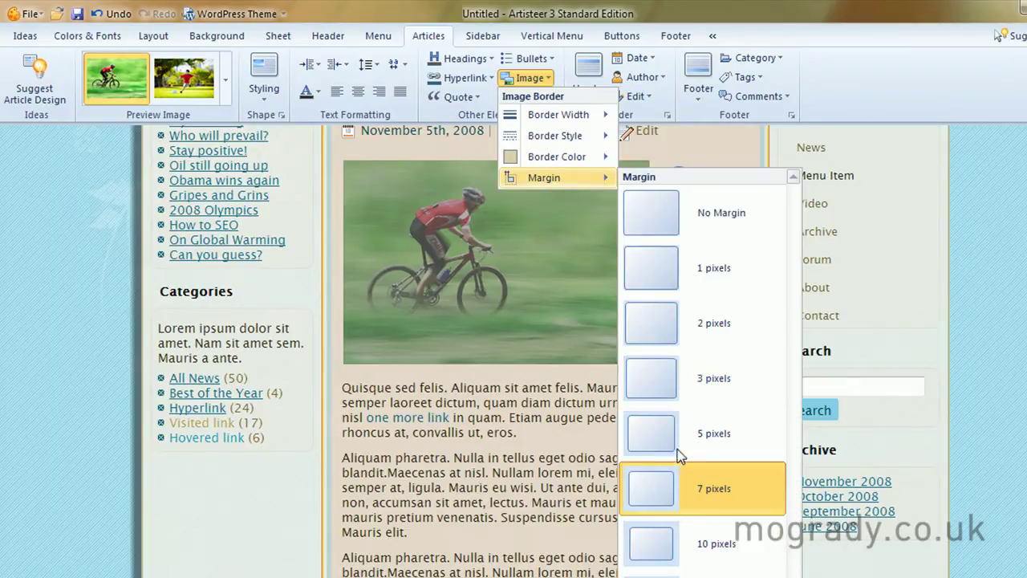
pyautogui.click(565, 70)
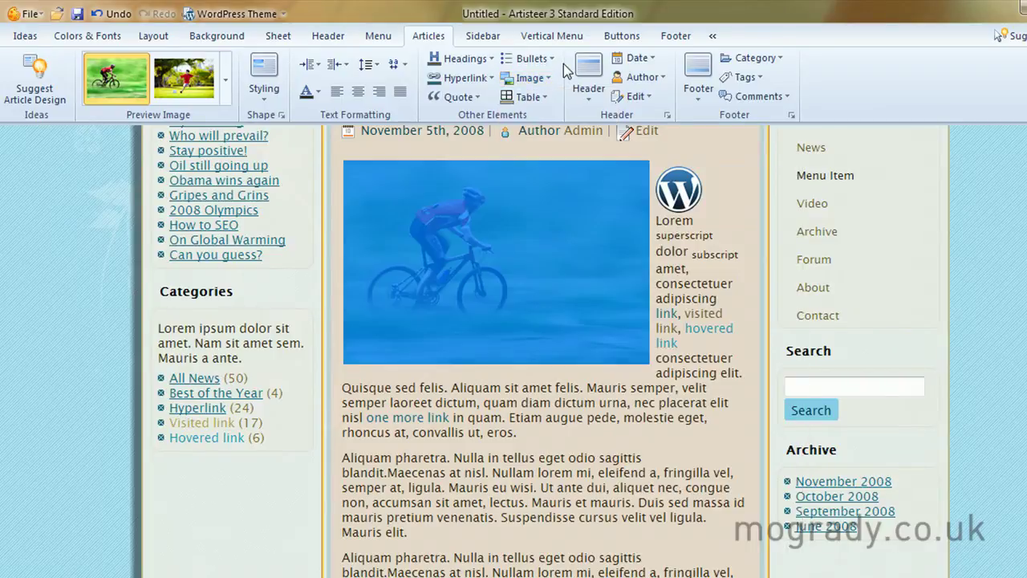
pyautogui.scroll(-15, 552, 277)
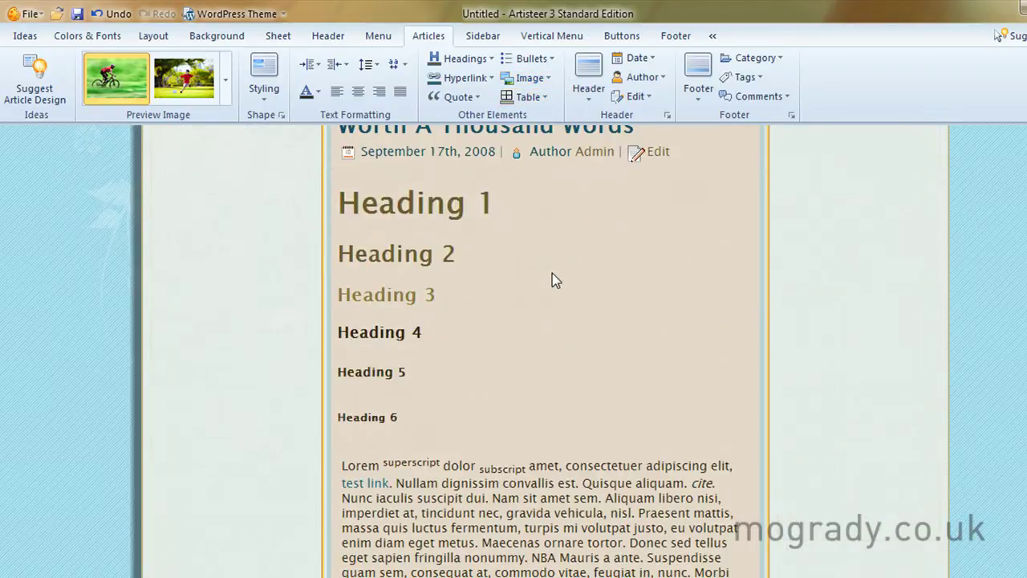
pyautogui.click(547, 97)
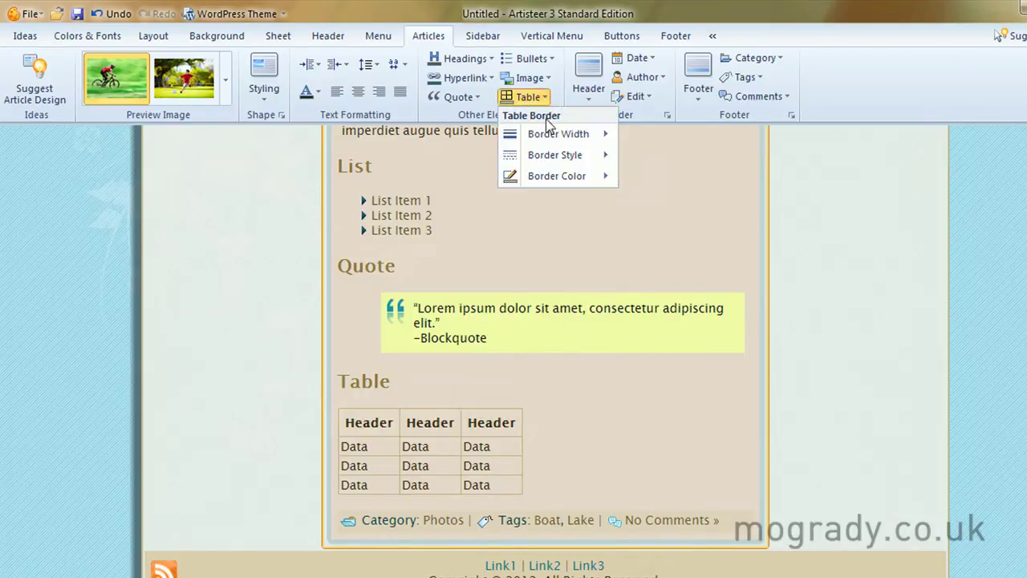
pyautogui.moveTo(552, 138)
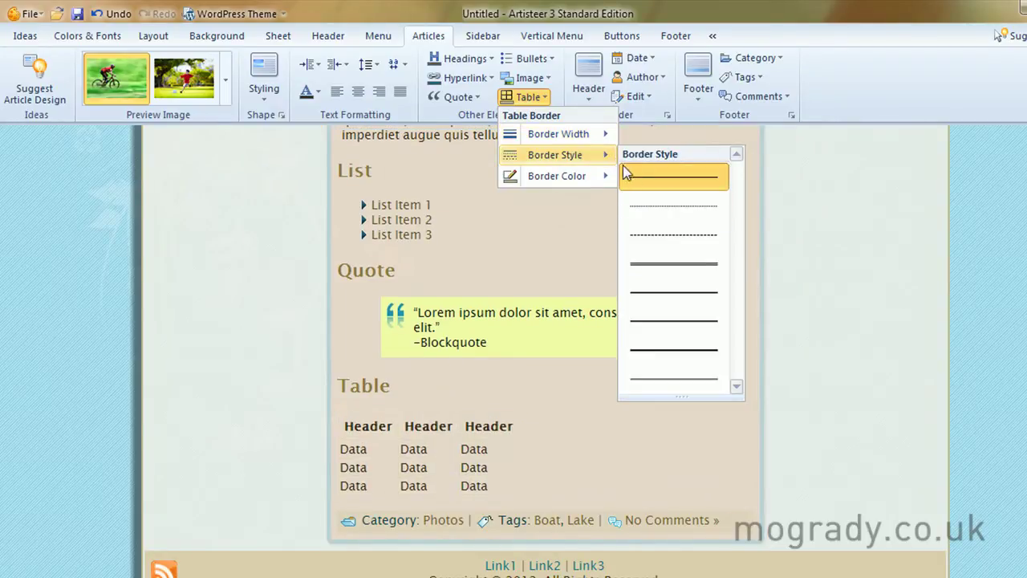
pyautogui.moveTo(610, 180)
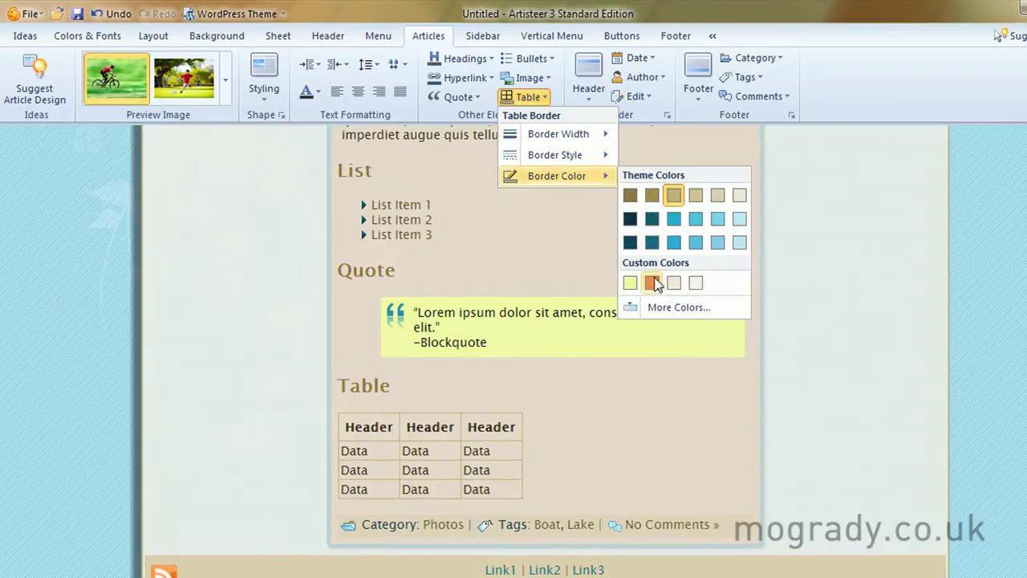
pyautogui.click(568, 104)
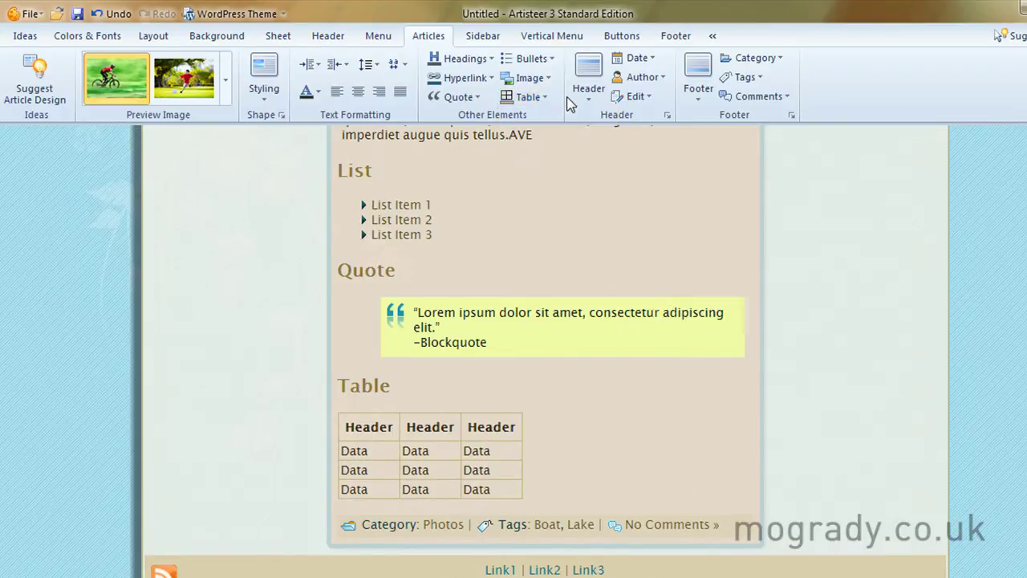
# Switch the article header layout to Headline Block.
pyautogui.scroll(20, 614, 222)
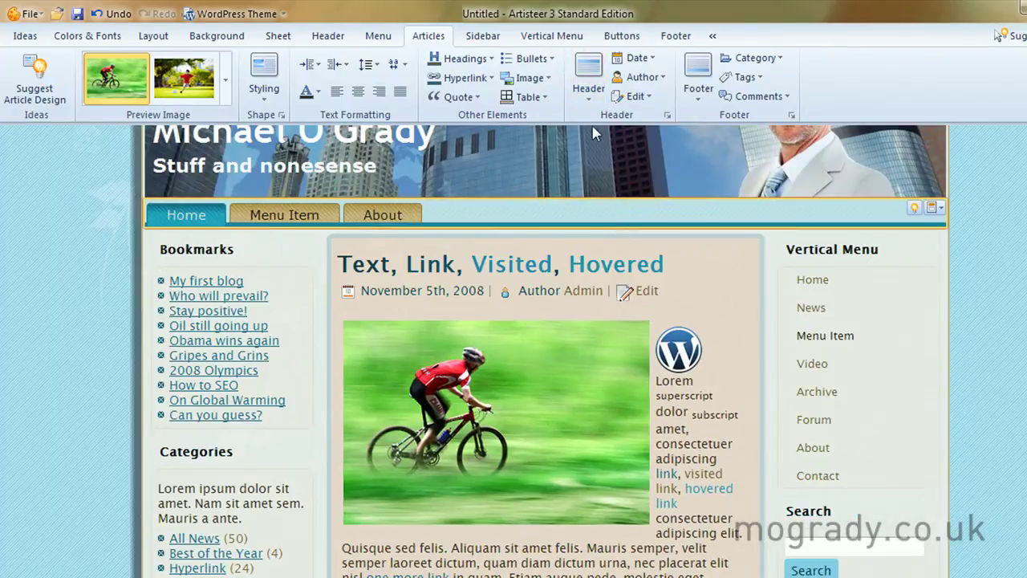
pyautogui.click(590, 100)
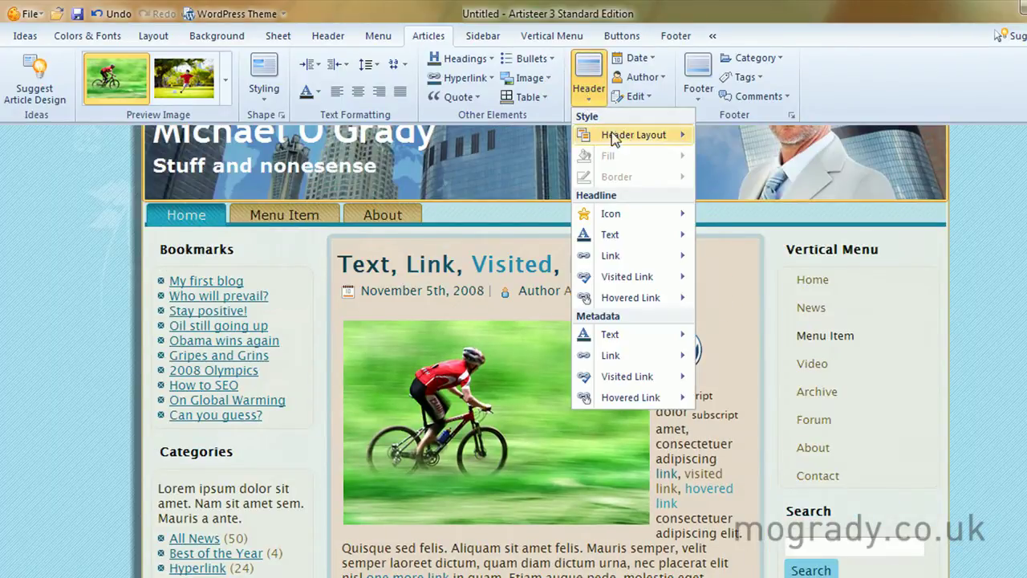
pyautogui.moveTo(653, 133)
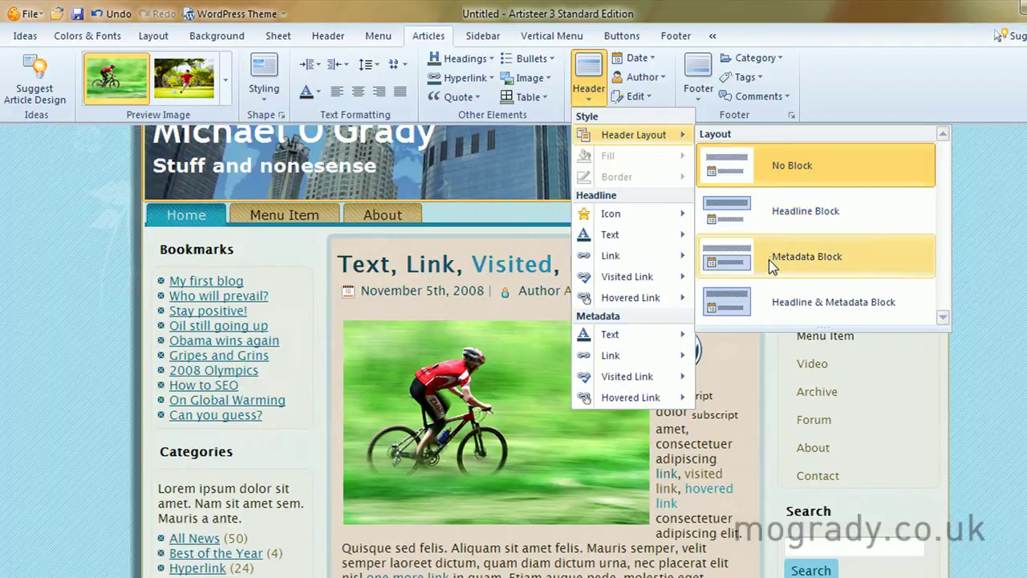
pyautogui.click(787, 215)
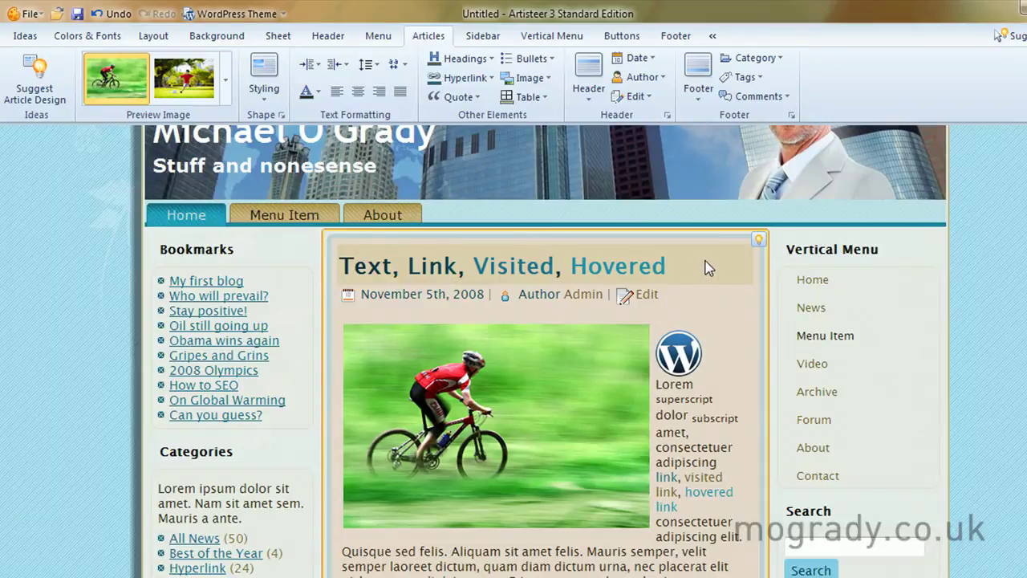
# Fill the article title block with an orange custom colour.
pyautogui.click(592, 98)
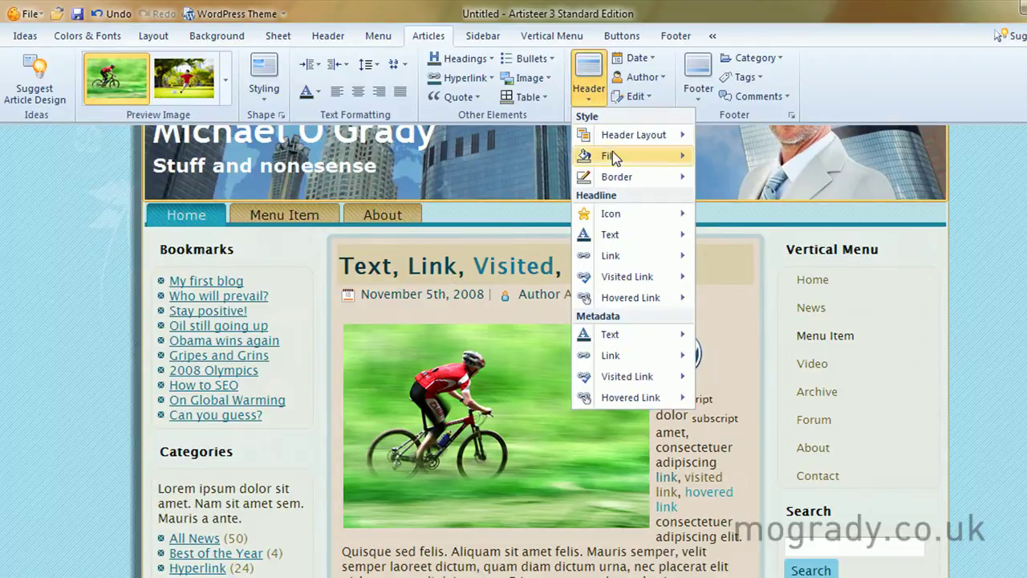
pyautogui.moveTo(675, 159)
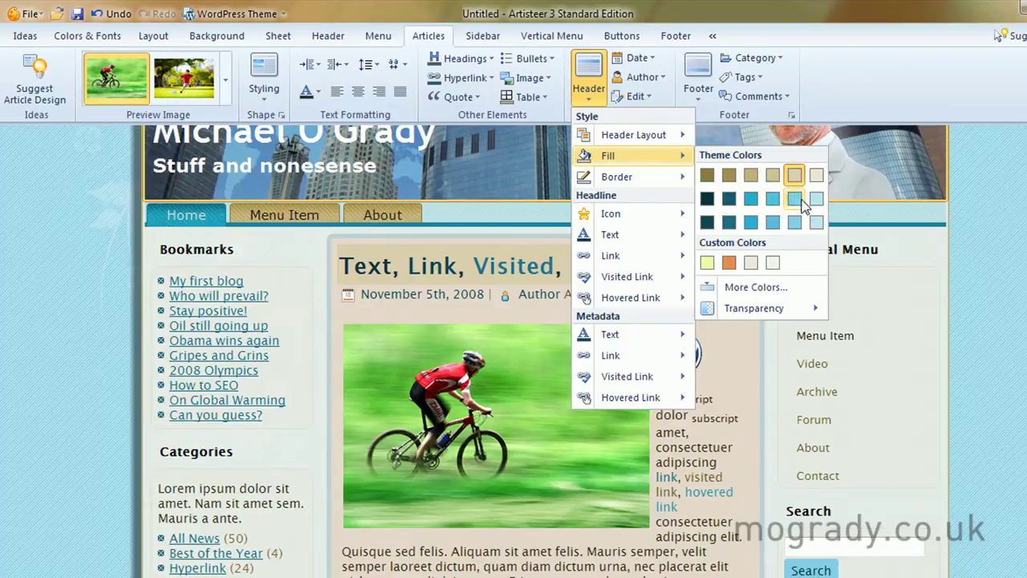
pyautogui.click(729, 262)
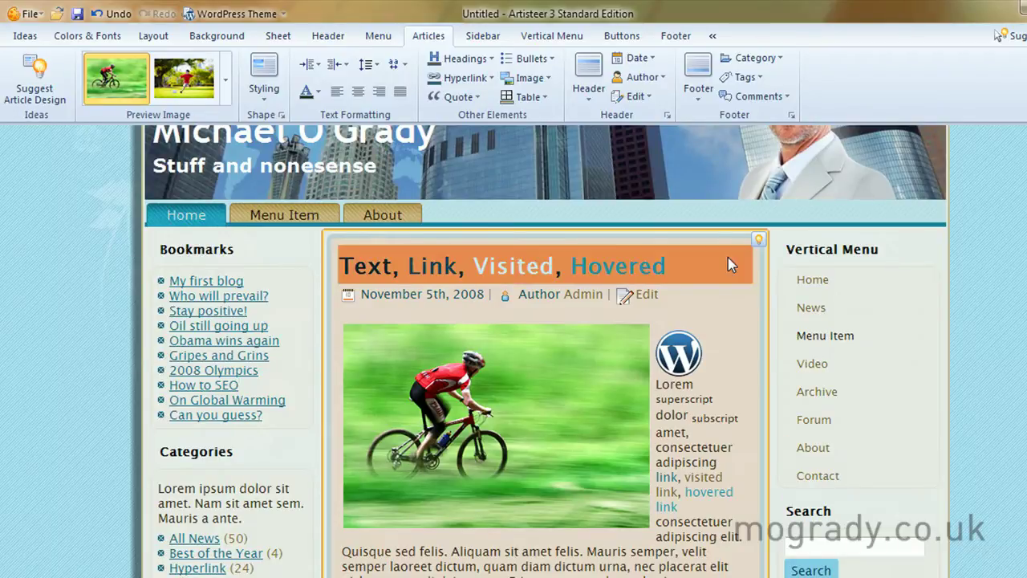
# Outline the article header with a 2-pixel border in a dark theme colour.
pyautogui.click(592, 90)
pyautogui.moveTo(619, 183)
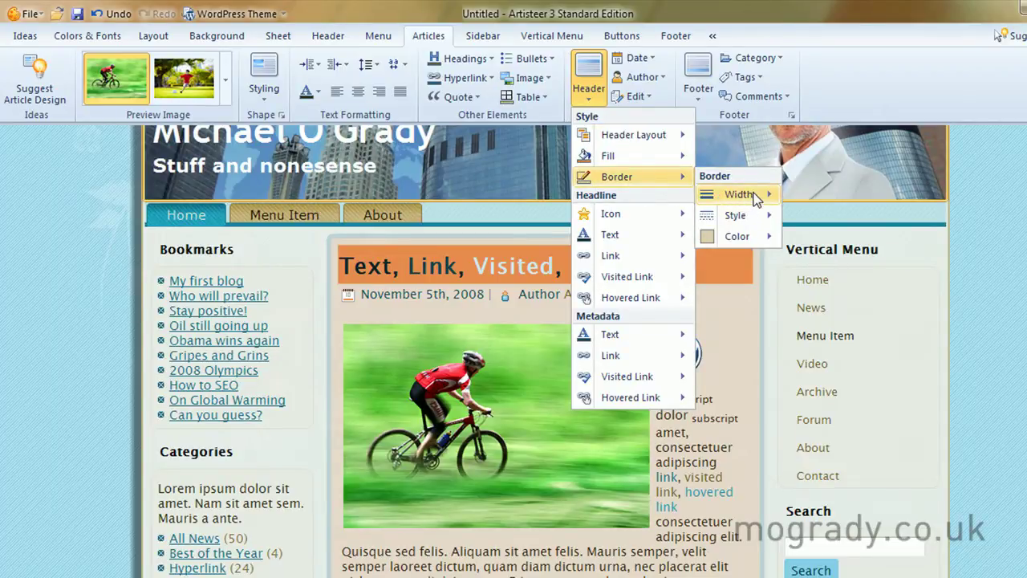
pyautogui.moveTo(754, 196)
pyautogui.click(831, 279)
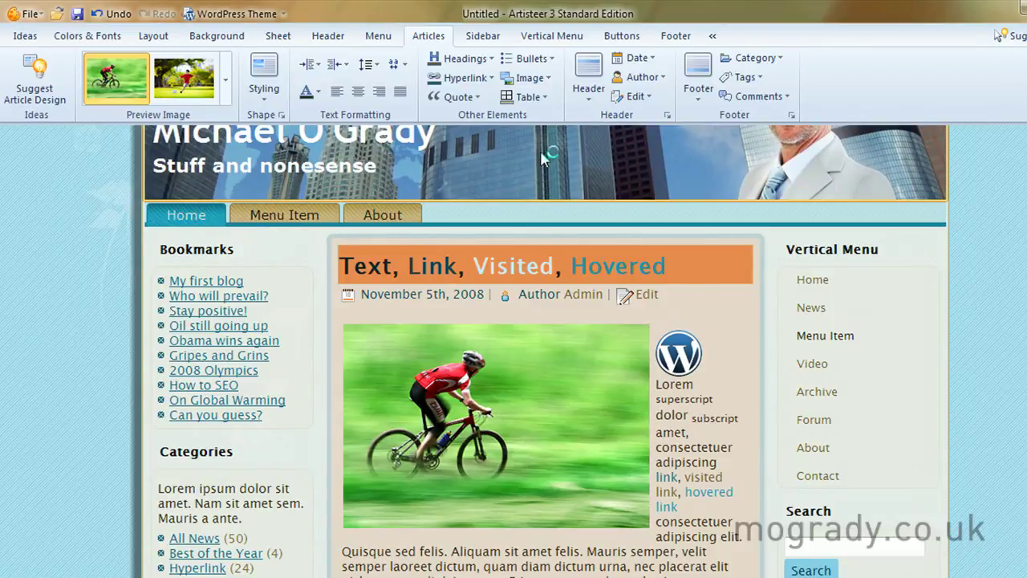
pyautogui.click(590, 95)
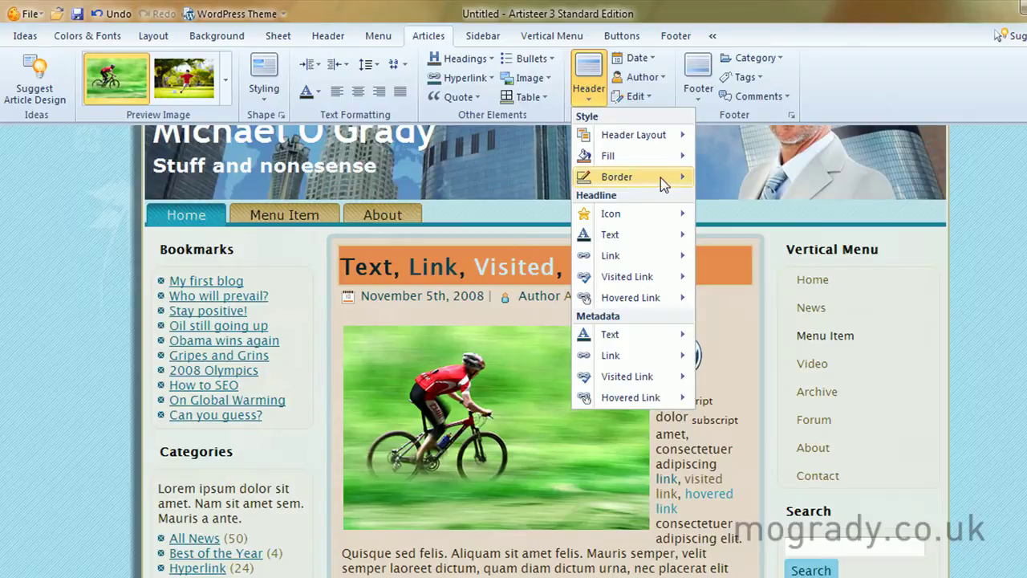
pyautogui.moveTo(663, 180)
pyautogui.moveTo(770, 245)
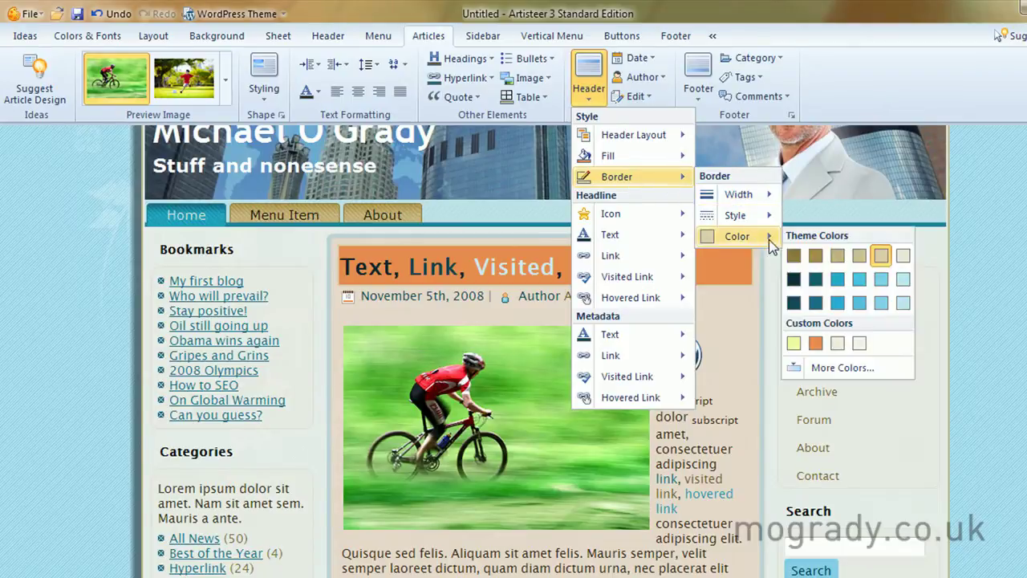
pyautogui.click(796, 279)
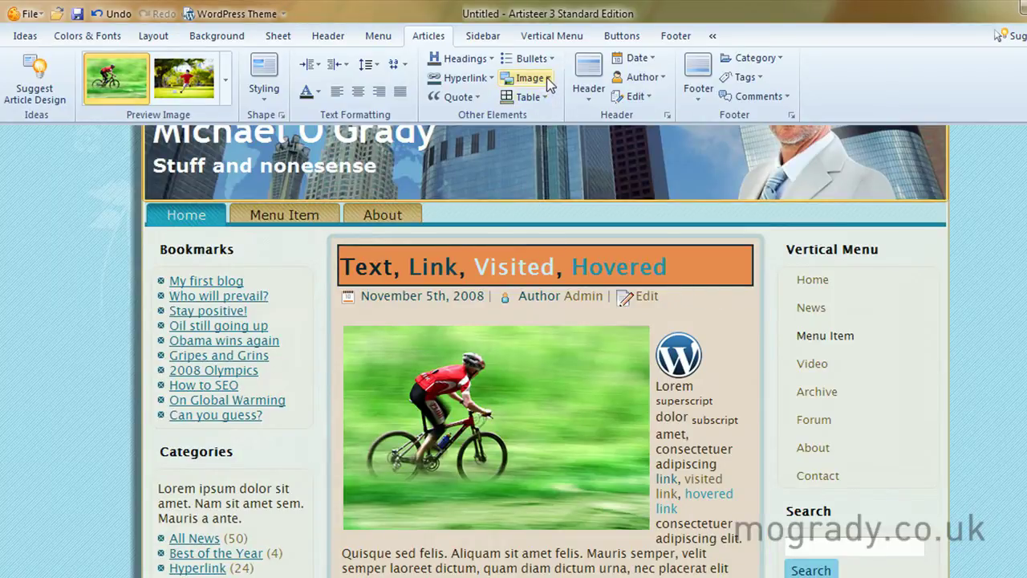
# Browse the Headline Icon gallery, then show the Metadata Text font submenu.
pyautogui.click(594, 93)
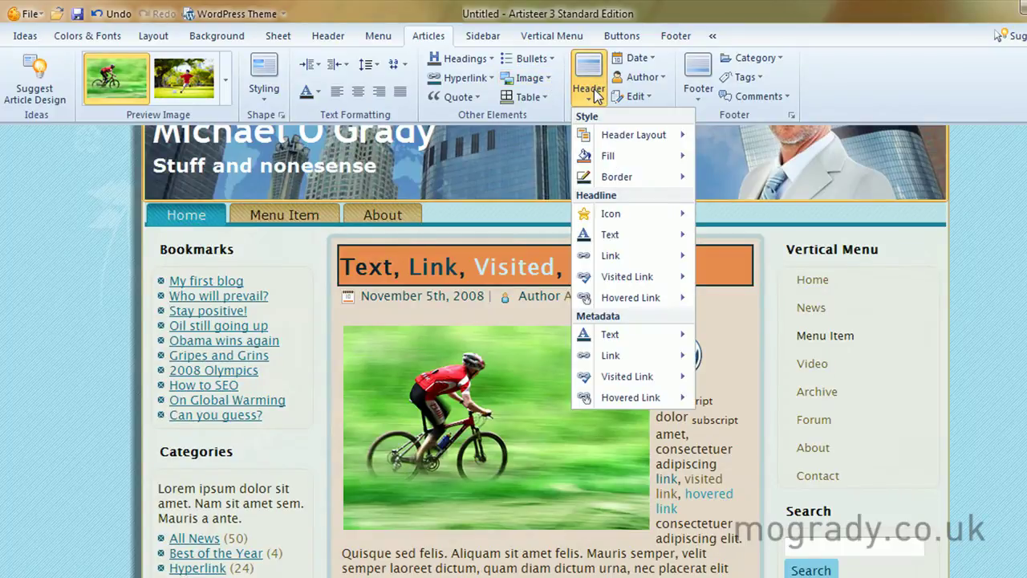
pyautogui.moveTo(669, 221)
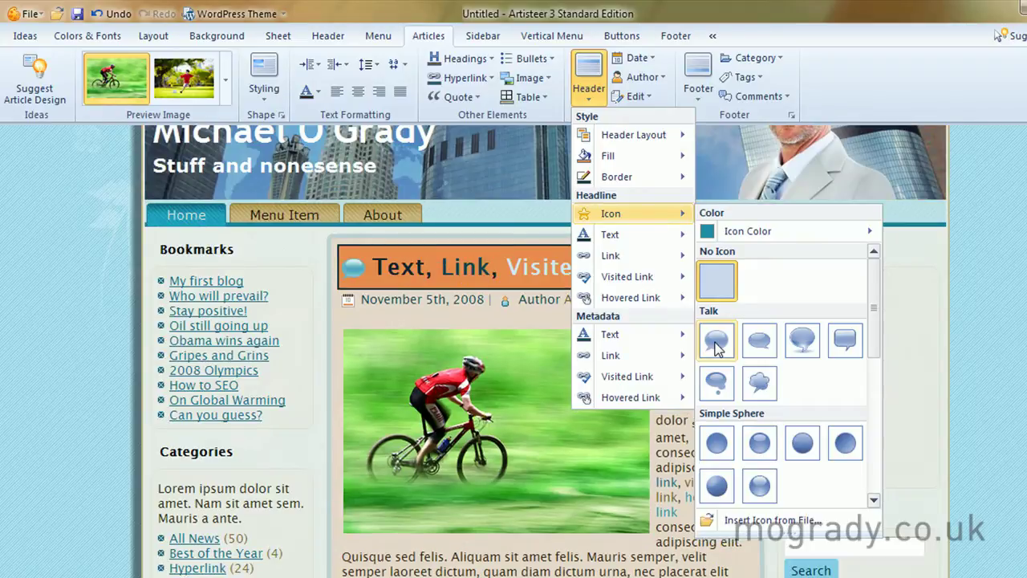
pyautogui.click(874, 500)
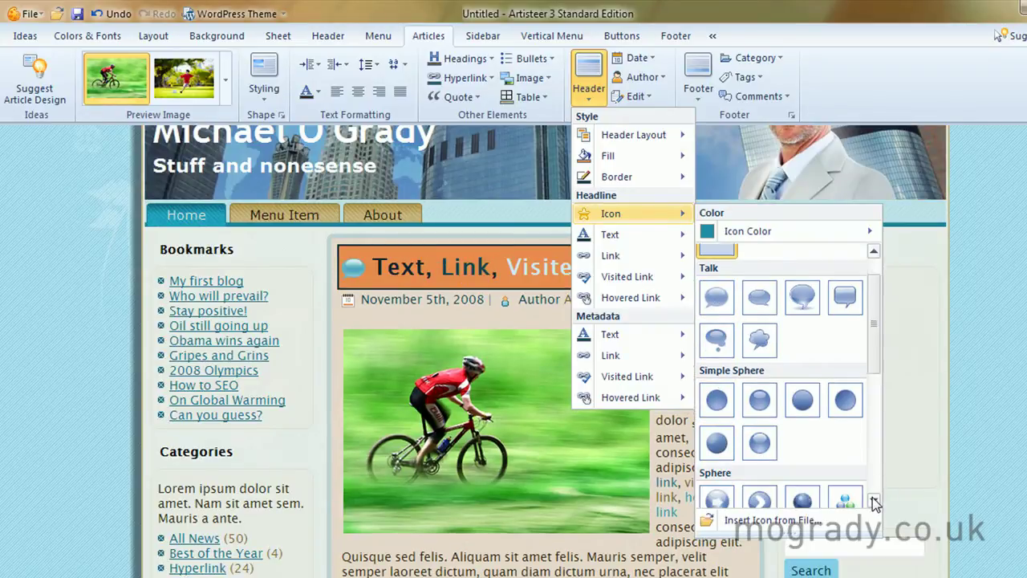
pyautogui.click(873, 500)
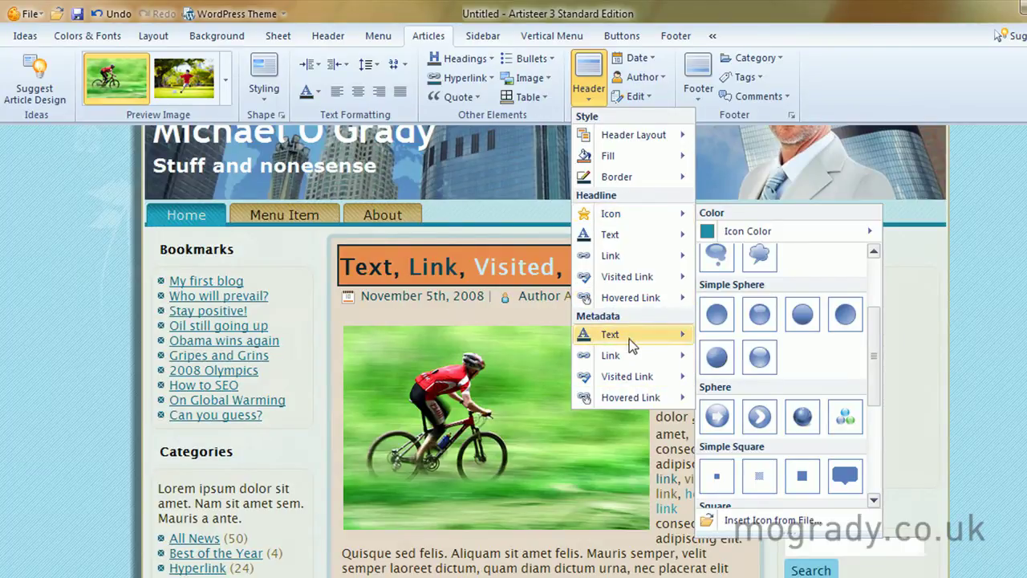
pyautogui.moveTo(670, 343)
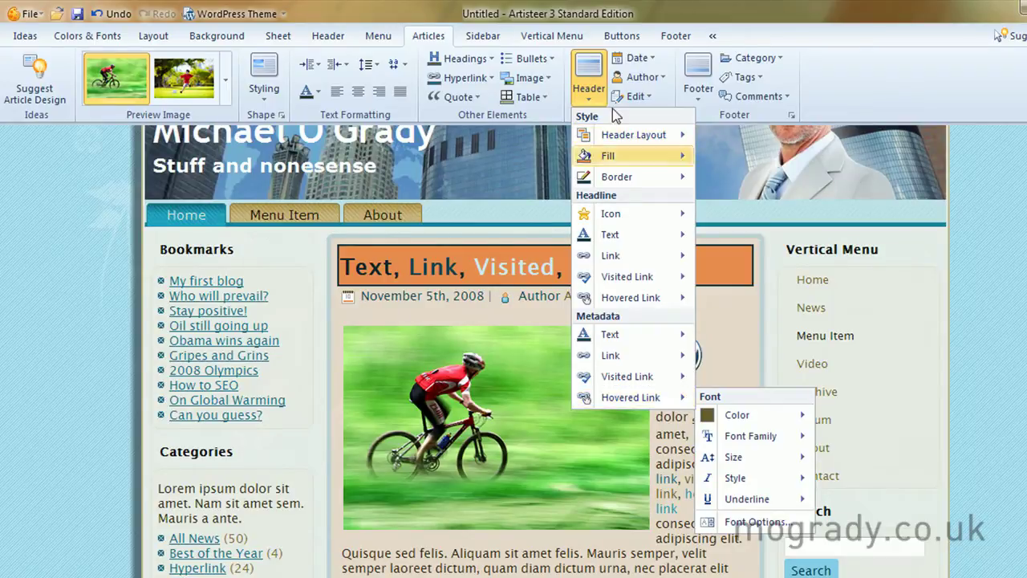
# Pick a new icon for the article's date entry.
pyautogui.click(654, 61)
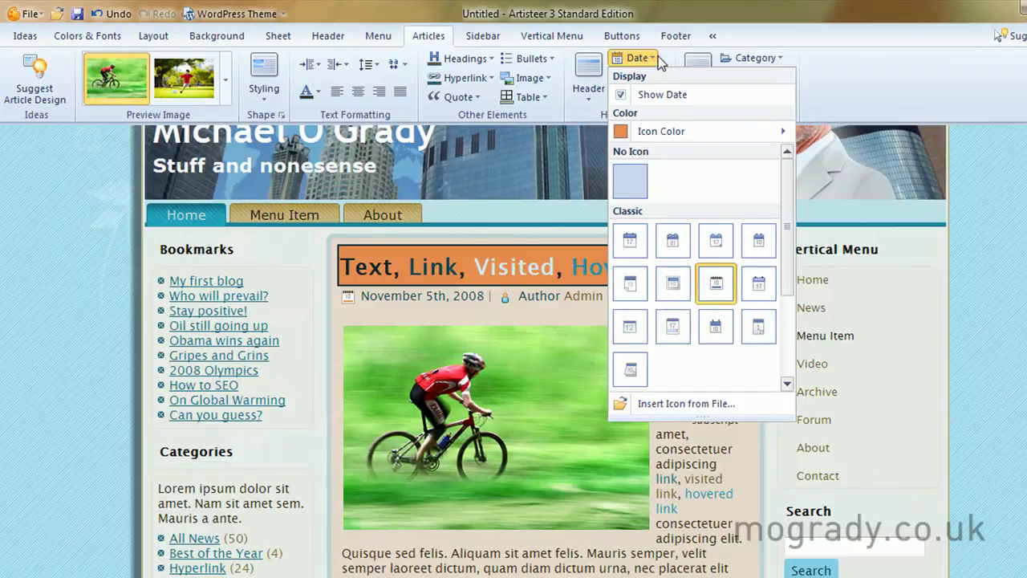
pyautogui.click(666, 62)
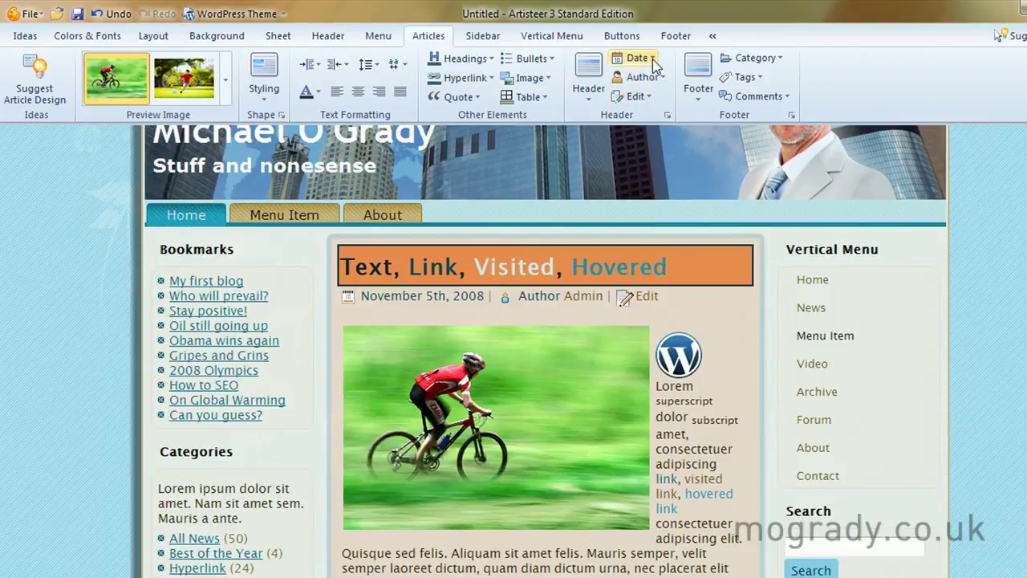
pyautogui.click(653, 61)
pyautogui.moveTo(645, 132)
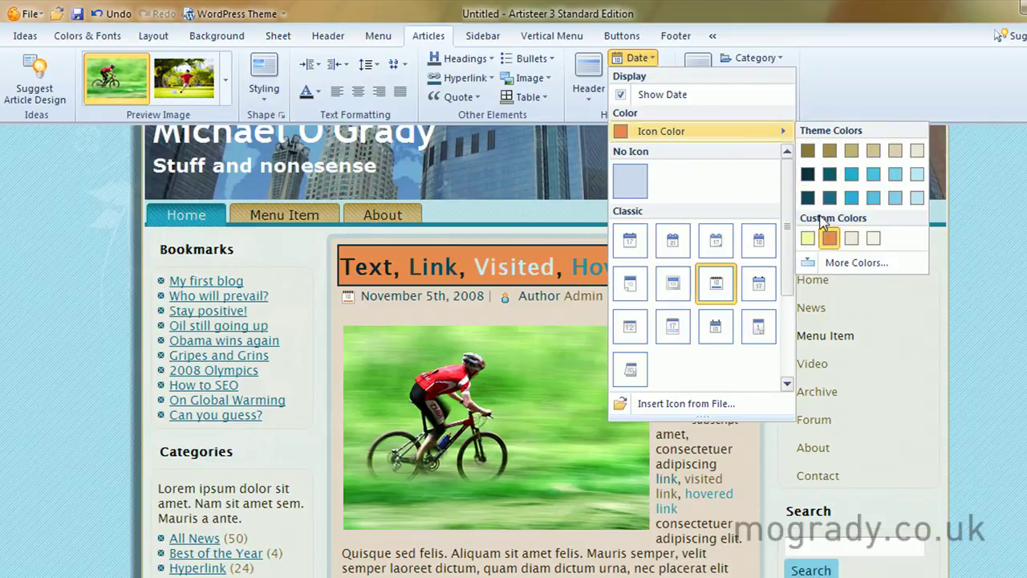
pyautogui.click(758, 287)
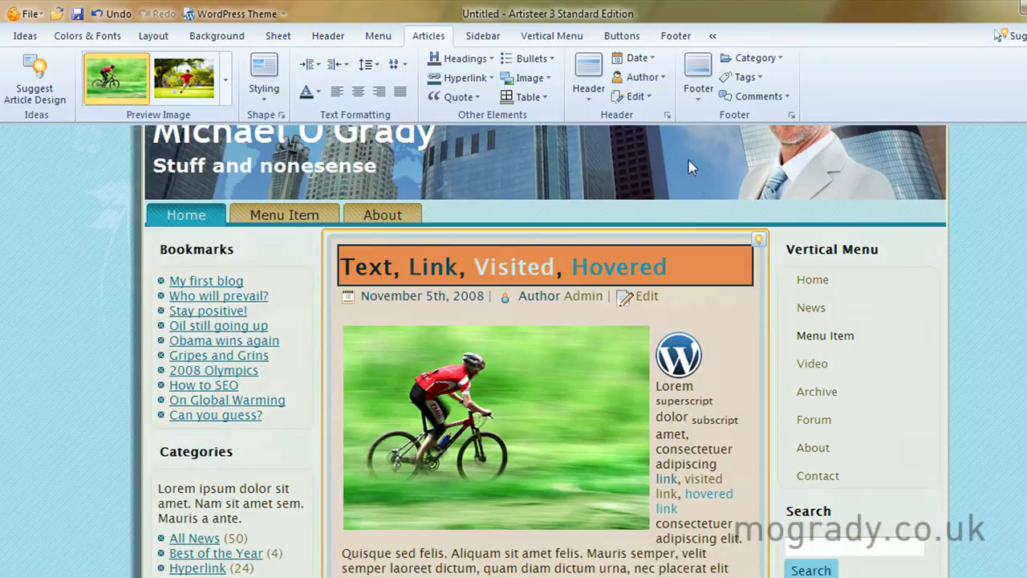
# Give the author and Edit link entries new icons.
pyautogui.click(644, 81)
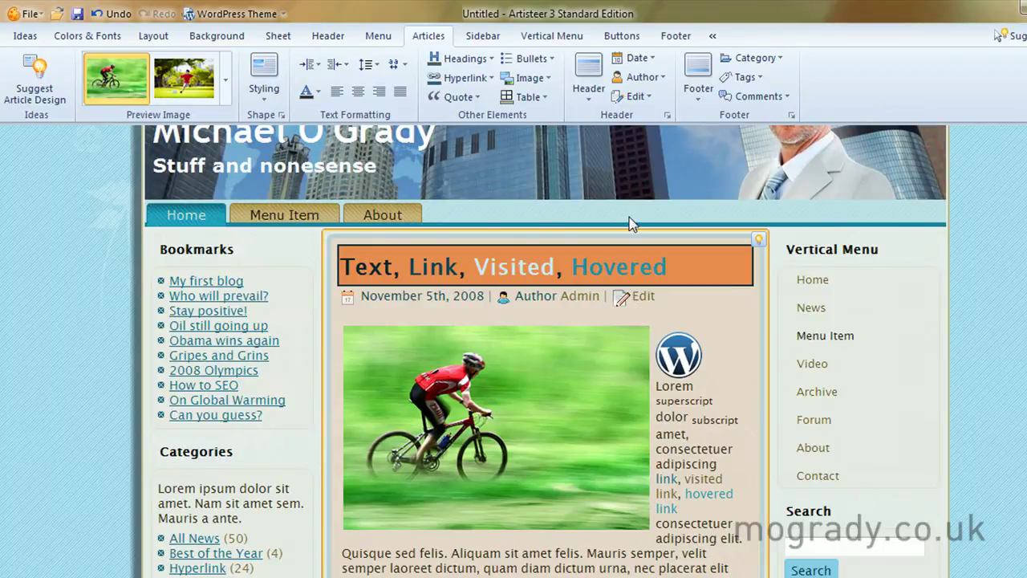
pyautogui.click(637, 97)
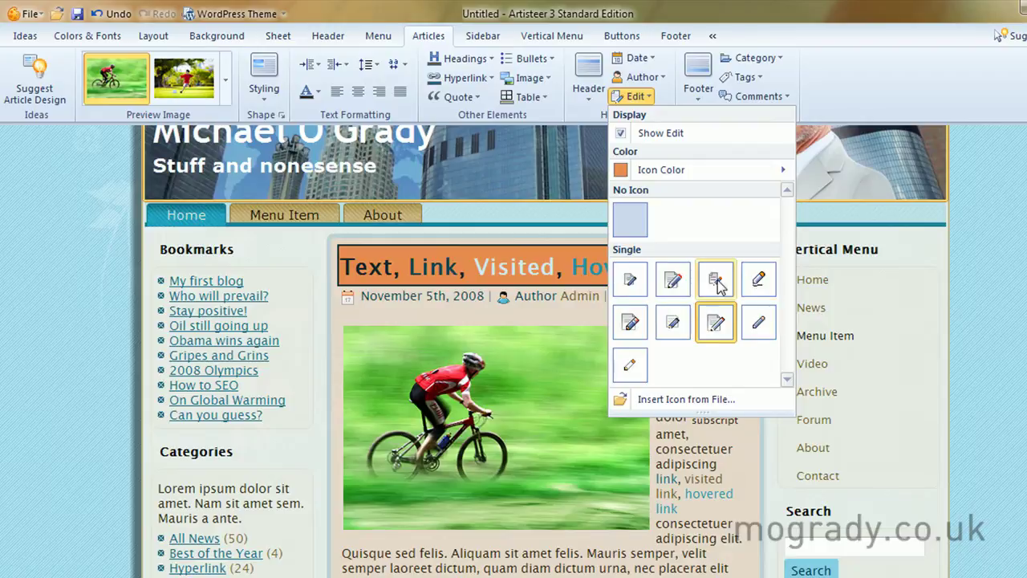
pyautogui.click(718, 285)
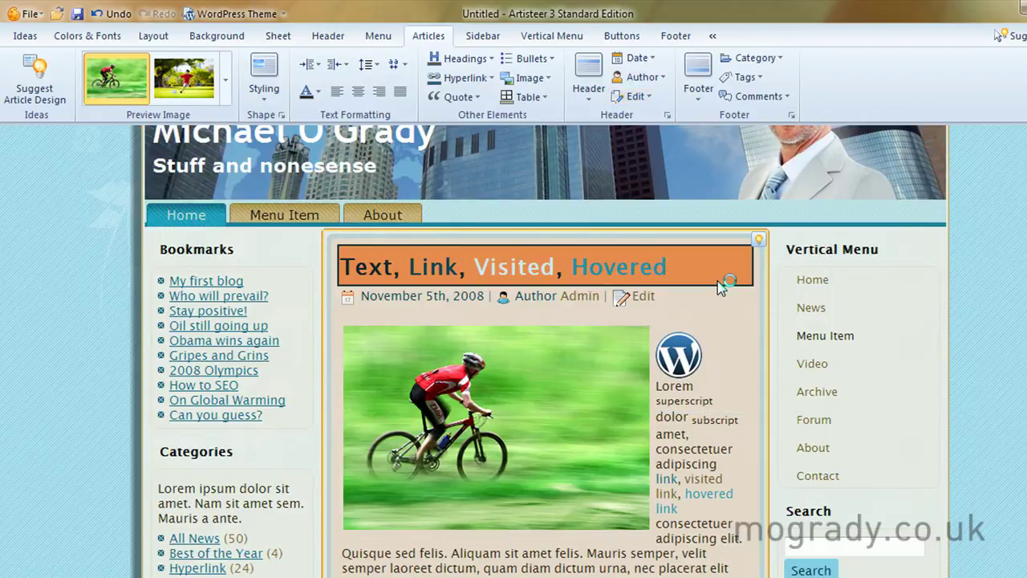
# Give the article footer's Category, Tags and Comments band a light blue theme fill.
pyautogui.scroll(-6, 717, 281)
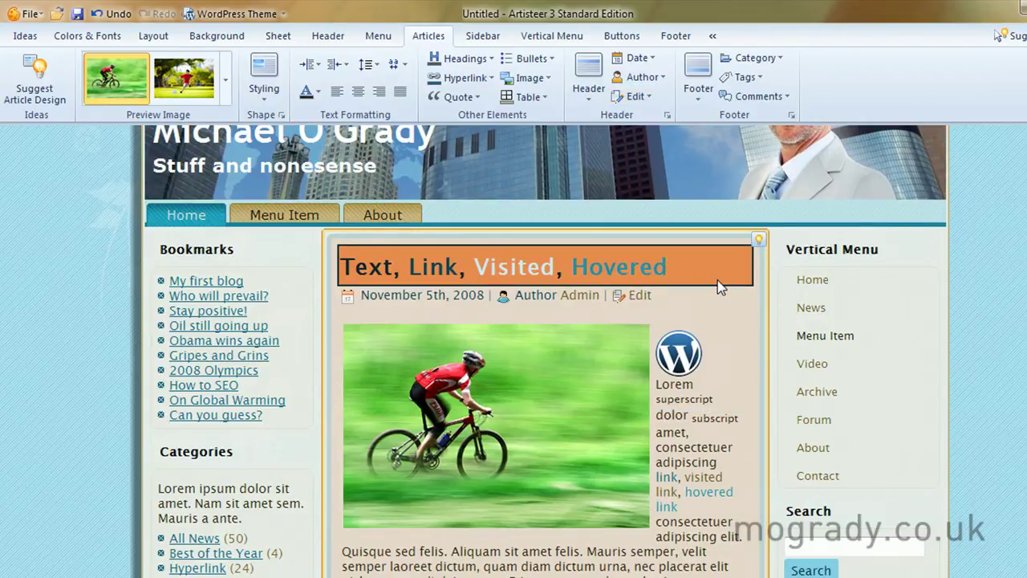
pyautogui.scroll(-3, 720, 282)
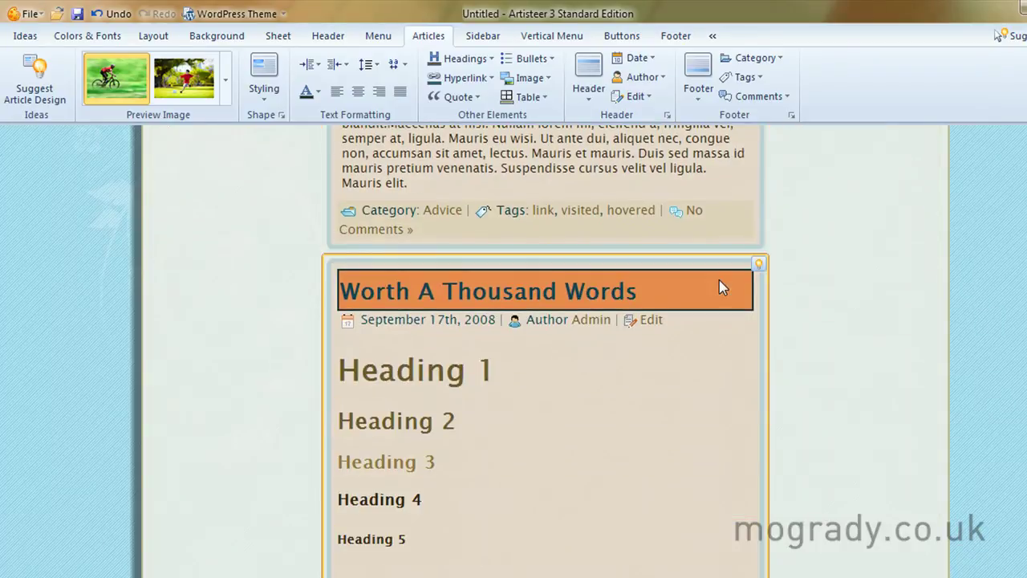
pyautogui.scroll(1, 502, 301)
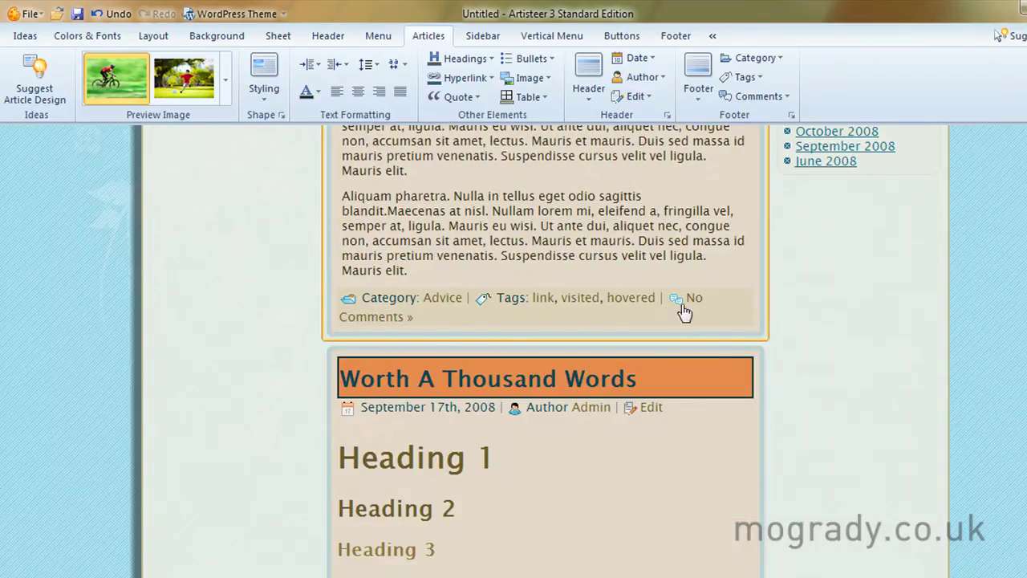
pyautogui.click(700, 98)
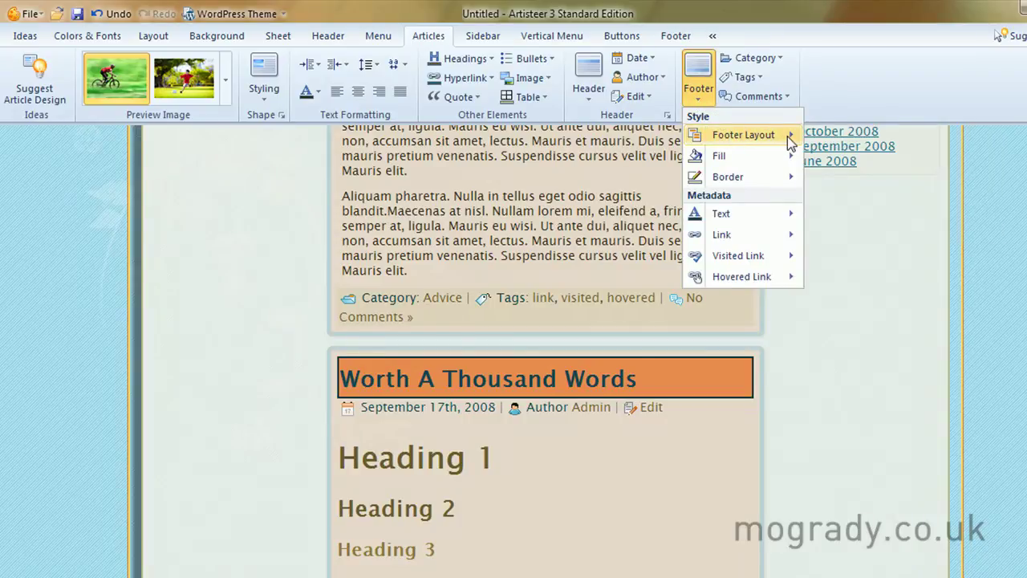
pyautogui.moveTo(789, 143)
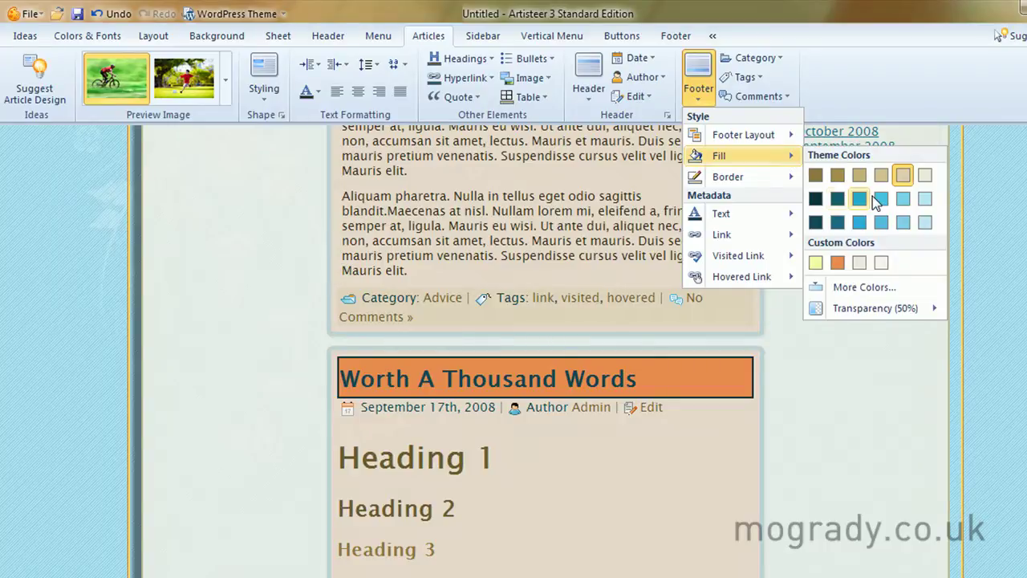
pyautogui.click(881, 225)
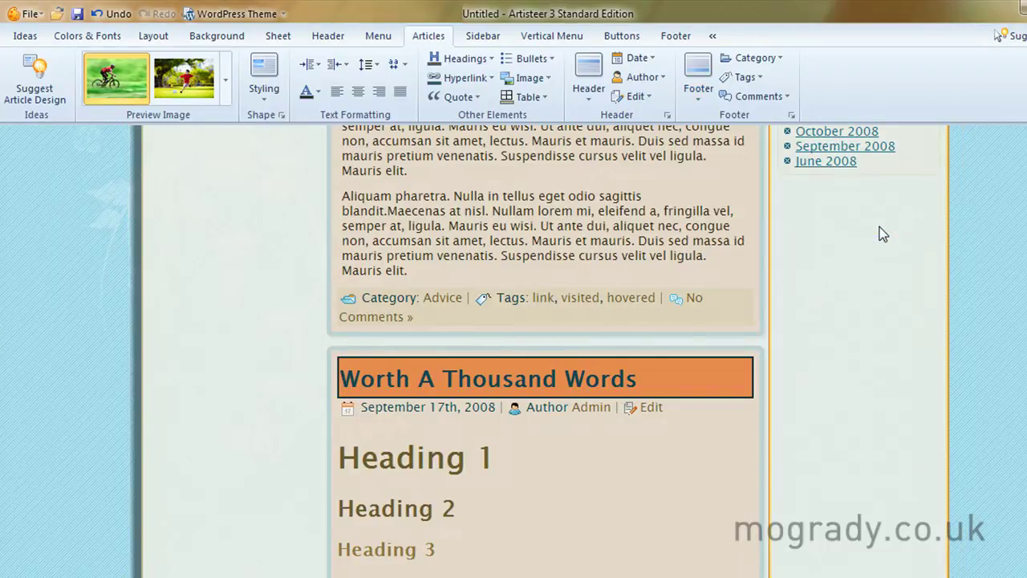
pyautogui.click(698, 94)
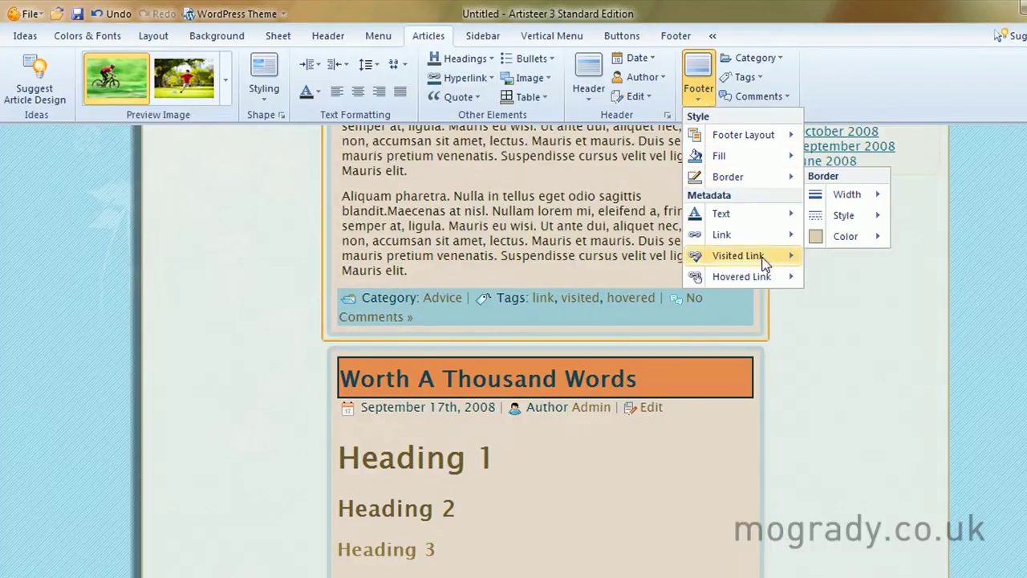
# Choose new folder, Classic tag and comment icons for the article footer entries.
pyautogui.click(782, 61)
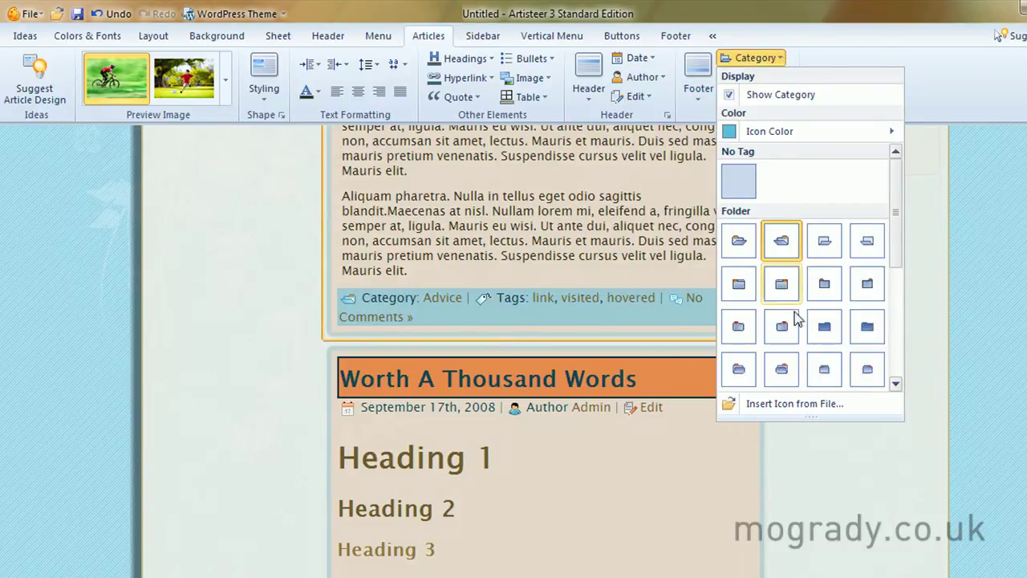
pyautogui.click(825, 362)
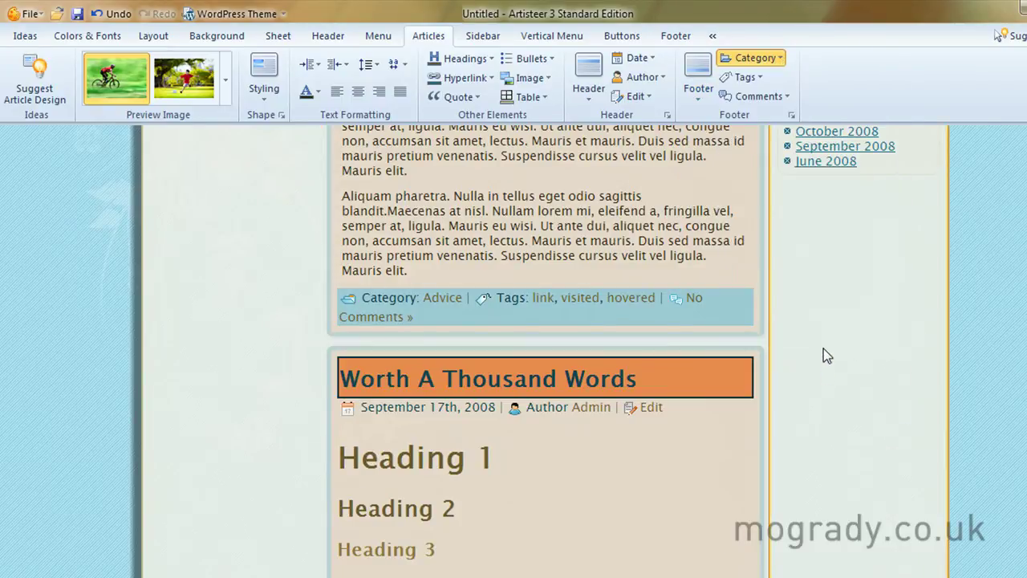
pyautogui.click(761, 78)
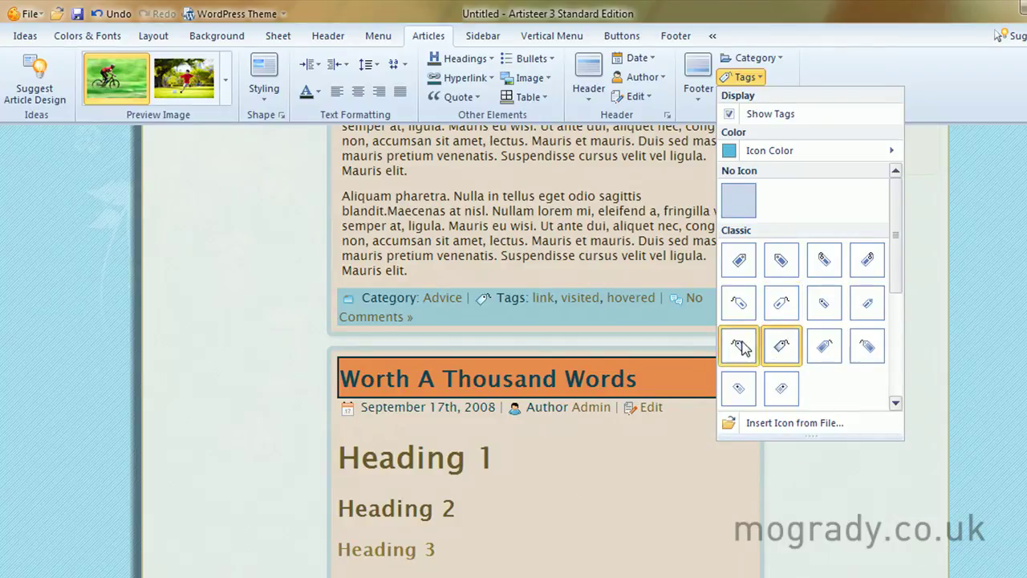
pyautogui.click(739, 346)
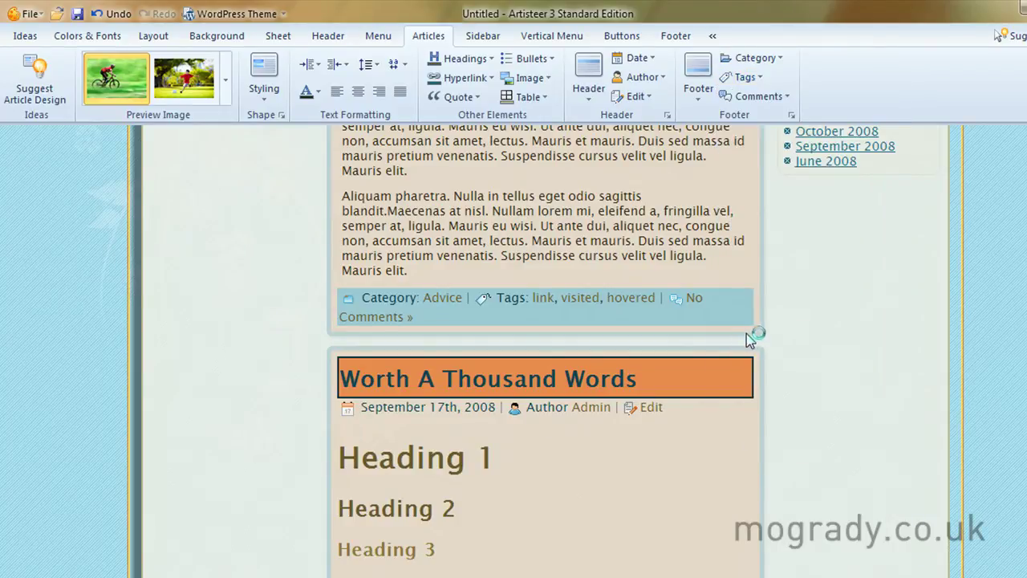
pyautogui.click(786, 96)
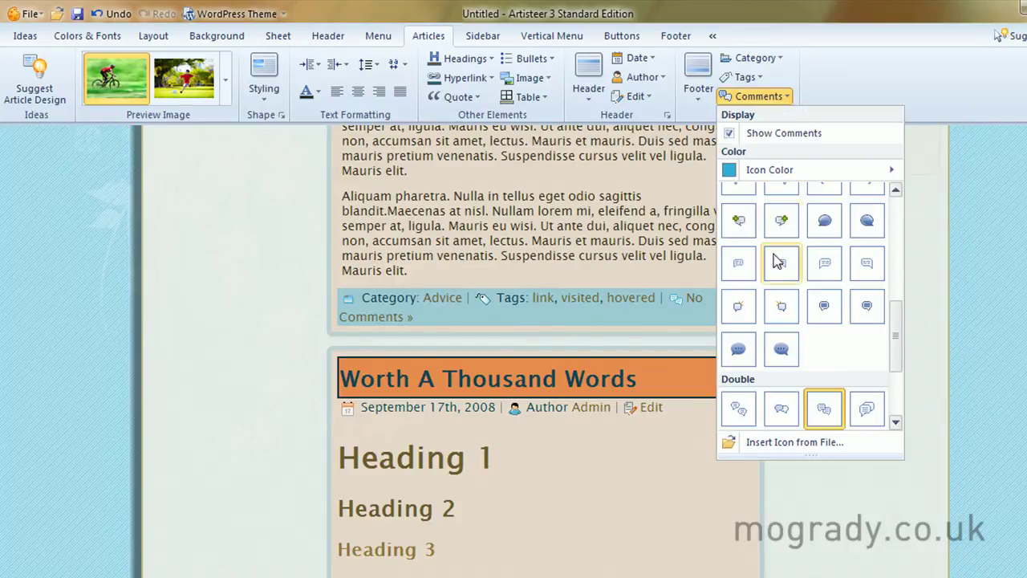
pyautogui.click(782, 225)
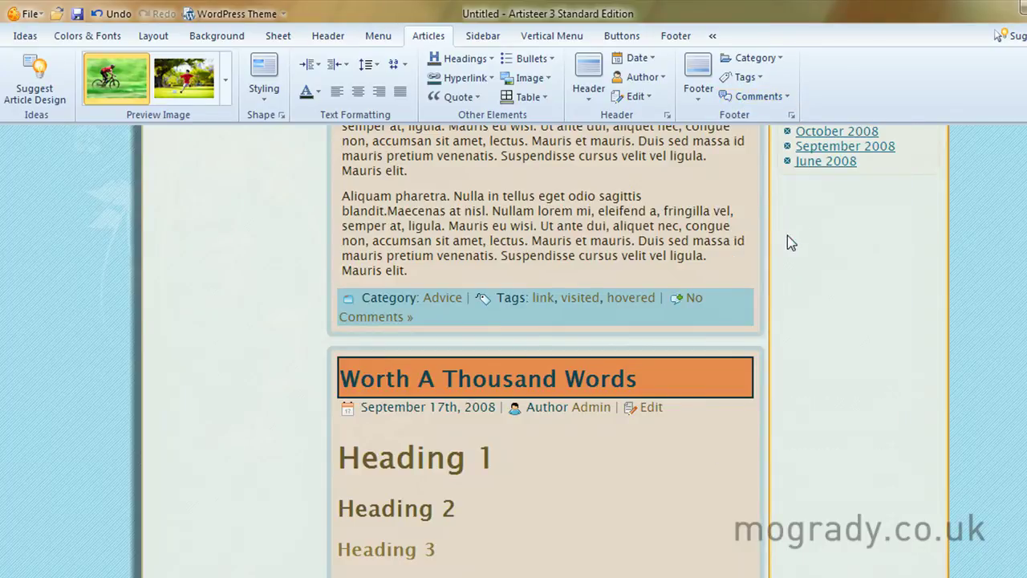
pyautogui.click(791, 115)
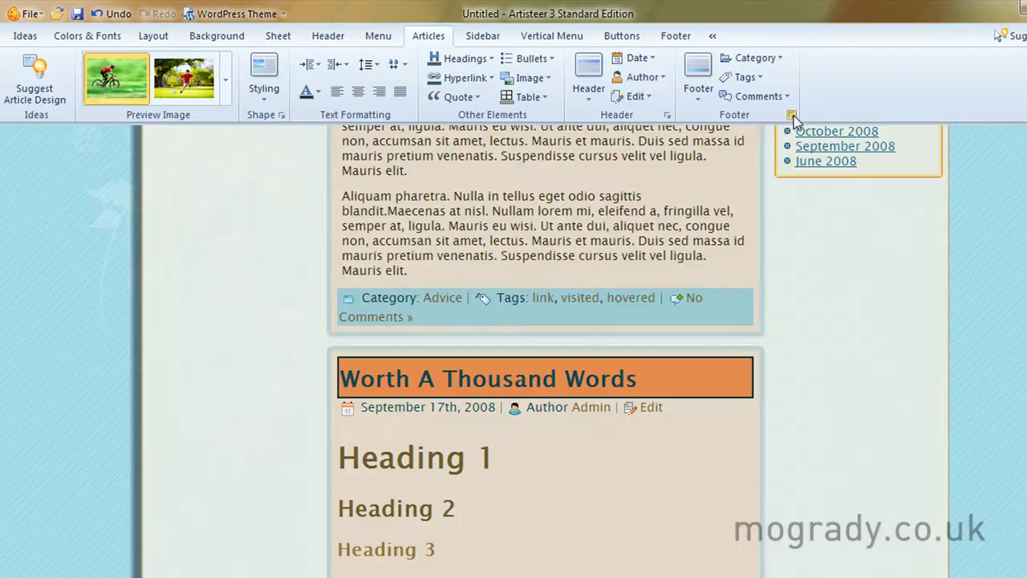
# Show the Article Options Shadow page, currently 2 px size, 25% opacity, 45° angle.
pyautogui.moveTo(650, 135); pyautogui.dragTo(889, 211)
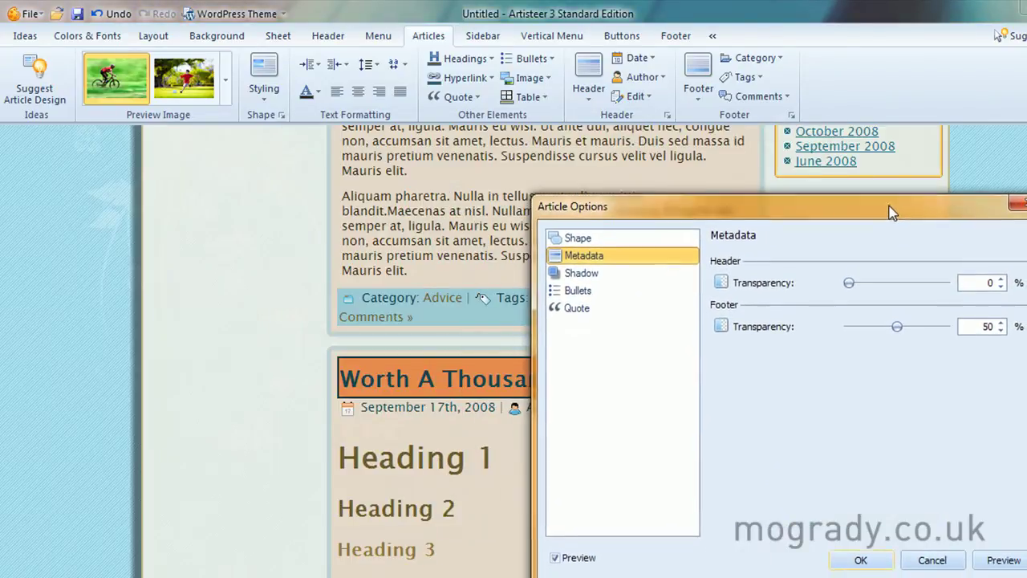
pyautogui.click(588, 240)
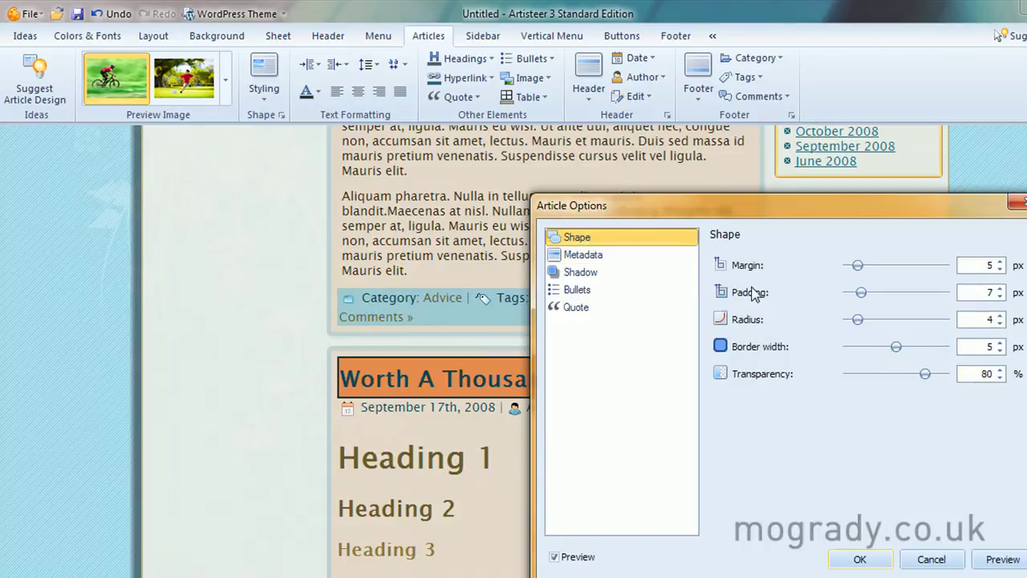
pyautogui.click(581, 261)
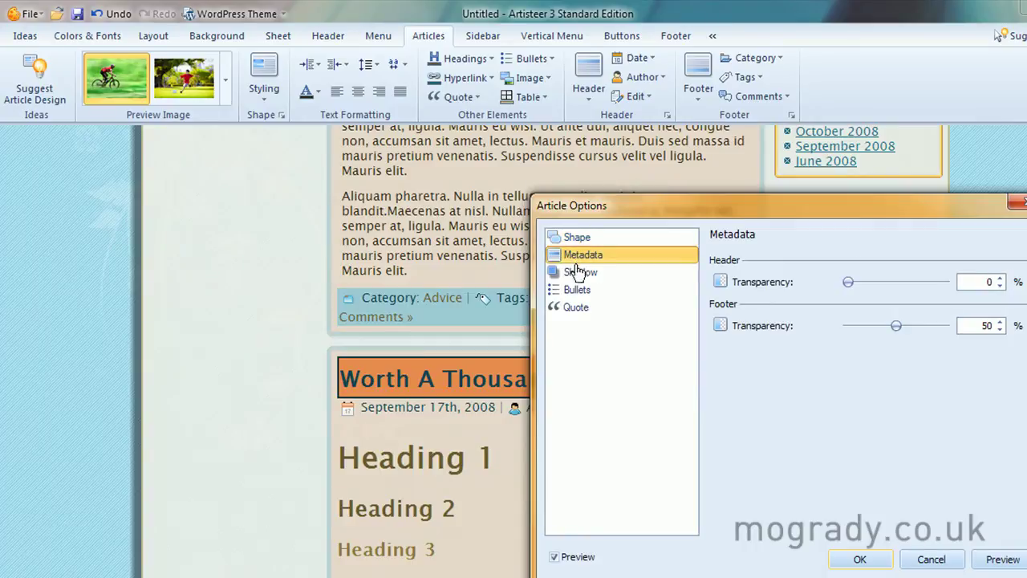
pyautogui.click(577, 274)
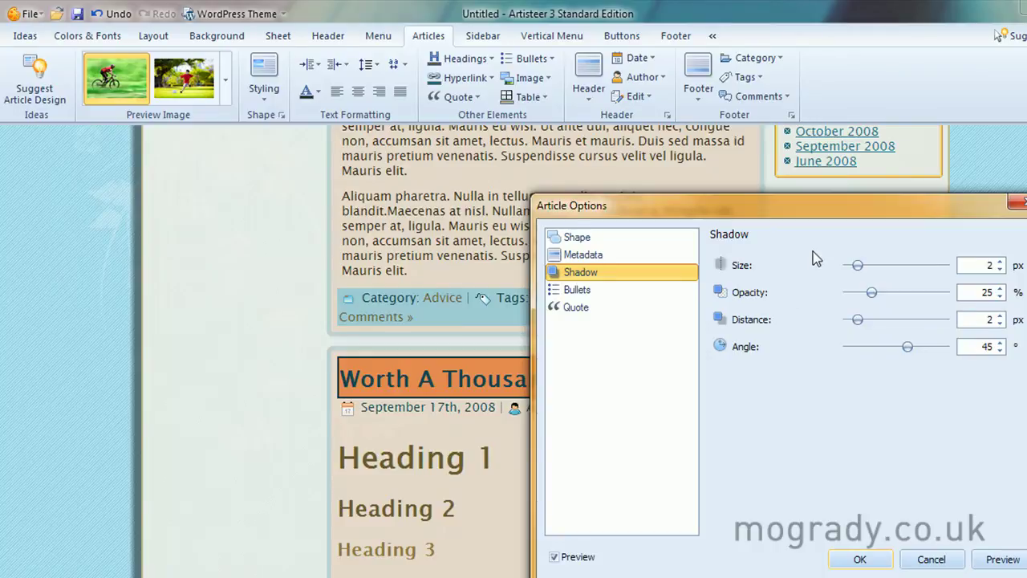
# Set the article shadow to size 6 px, distance 7 px and opacity 62%, then close the options.
pyautogui.moveTo(817, 209); pyautogui.dragTo(794, 214)
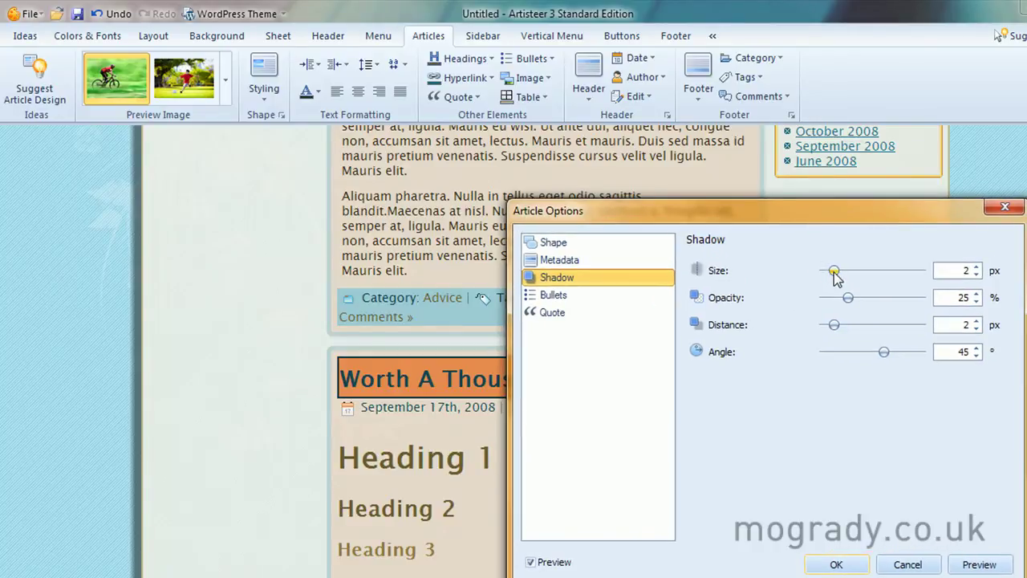
pyautogui.moveTo(834, 270); pyautogui.dragTo(858, 329)
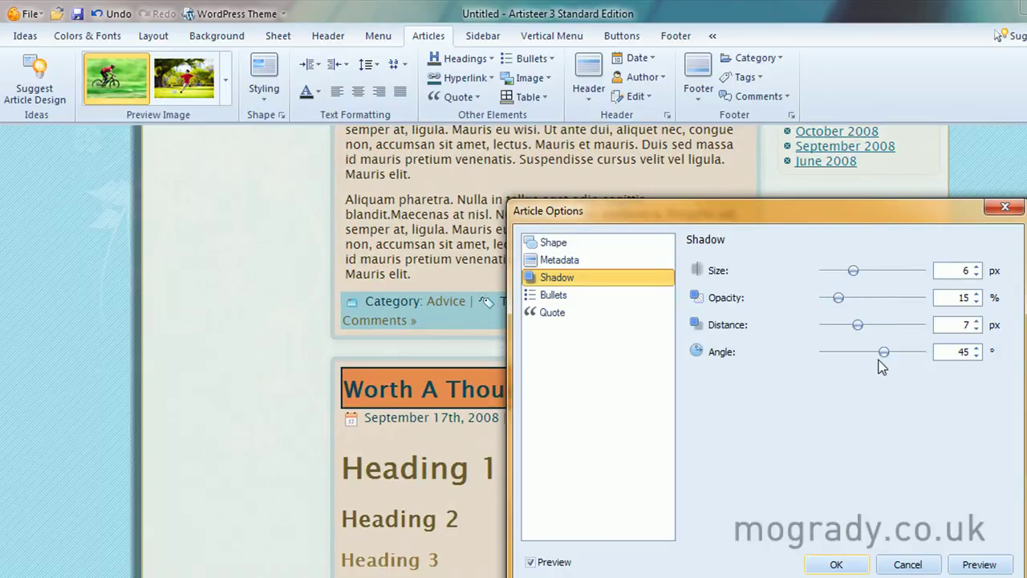
pyautogui.moveTo(826, 213); pyautogui.dragTo(457, 215)
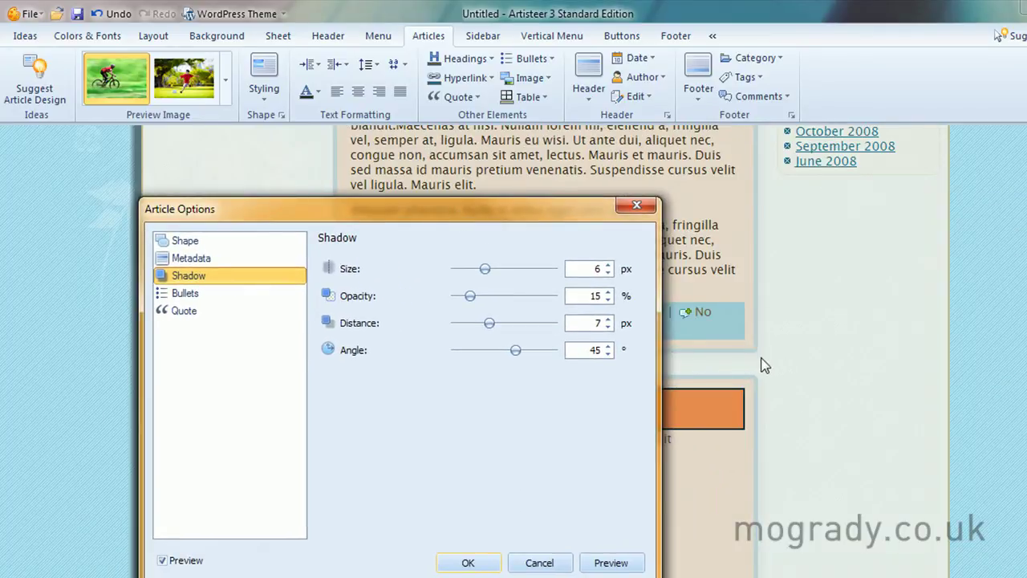
pyautogui.moveTo(471, 295); pyautogui.dragTo(513, 295)
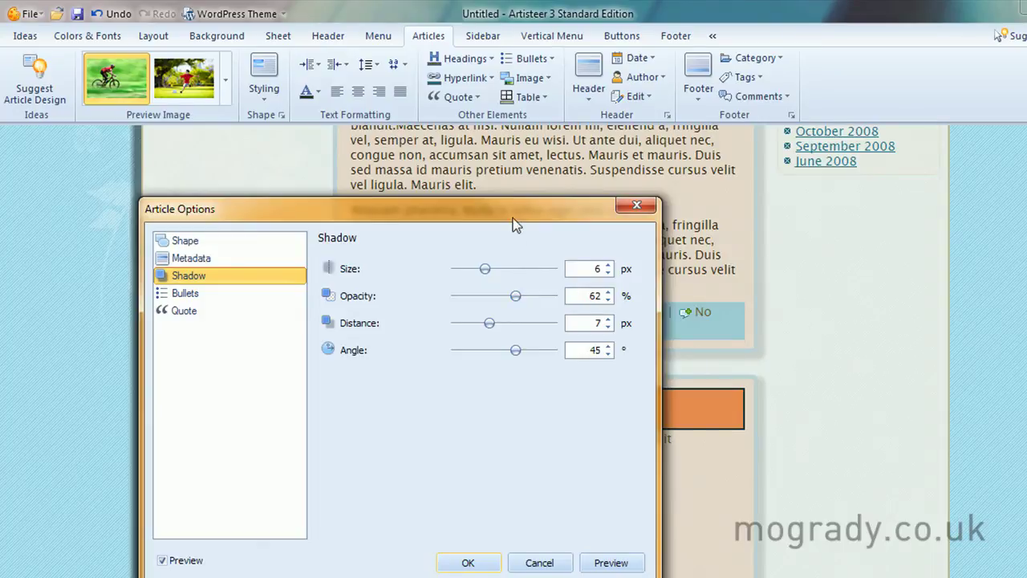
pyautogui.moveTo(513, 212); pyautogui.dragTo(785, 218)
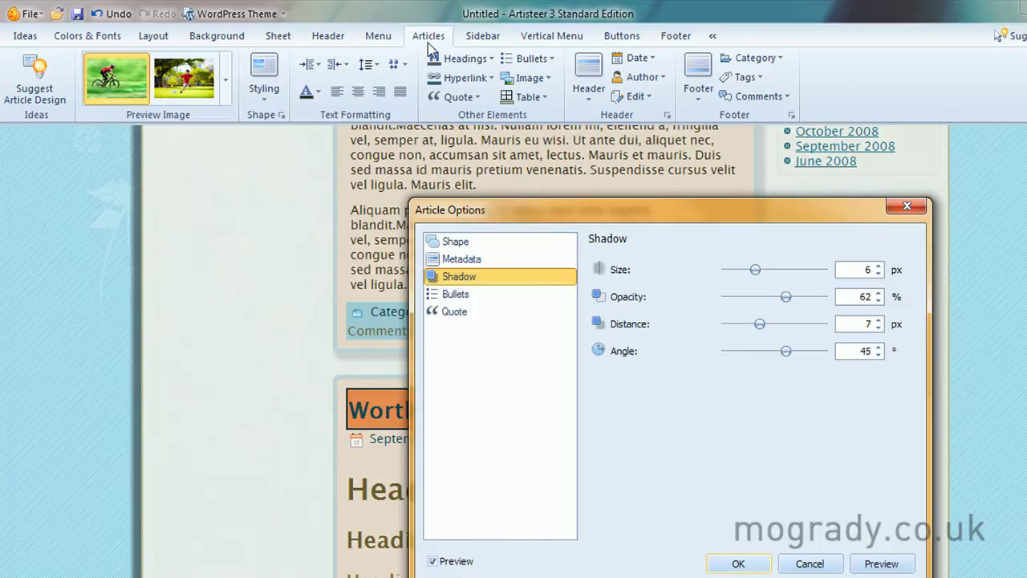
pyautogui.moveTo(768, 207); pyautogui.dragTo(836, 187)
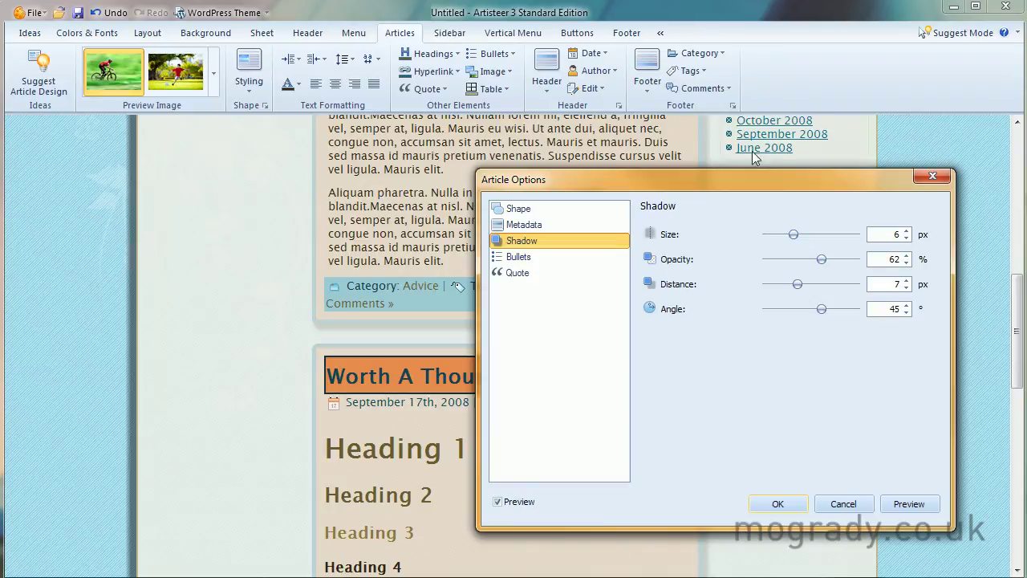
pyautogui.click(932, 175)
pyautogui.moveTo(1021, 311); pyautogui.dragTo(1021, 223)
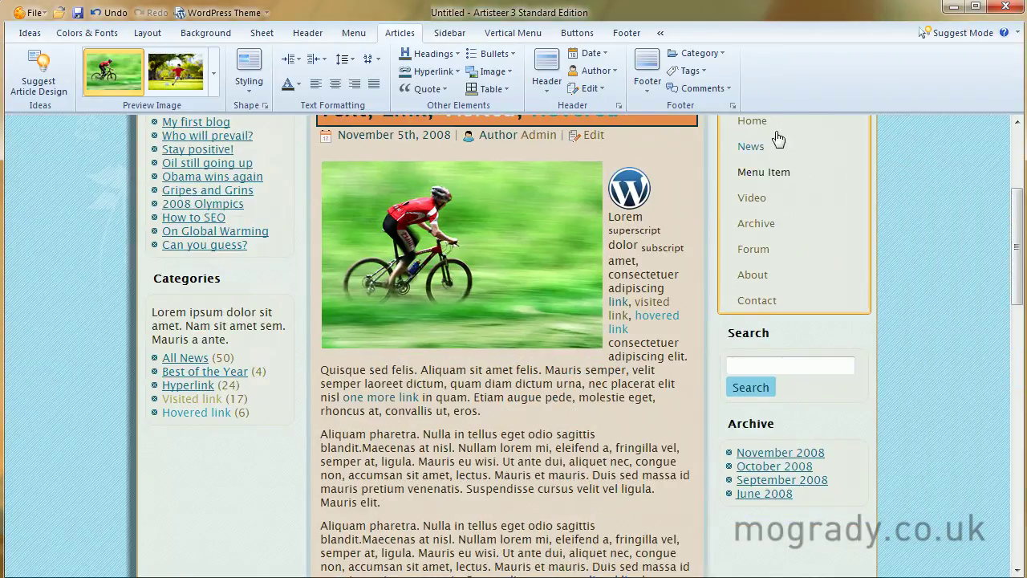
pyautogui.moveTo(1018, 245); pyautogui.dragTo(1012, 183)
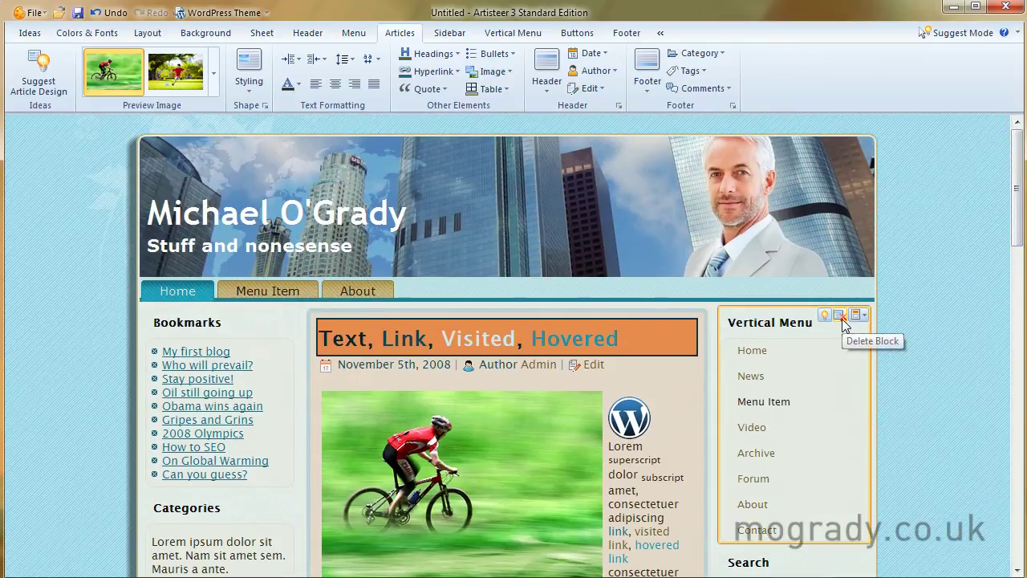